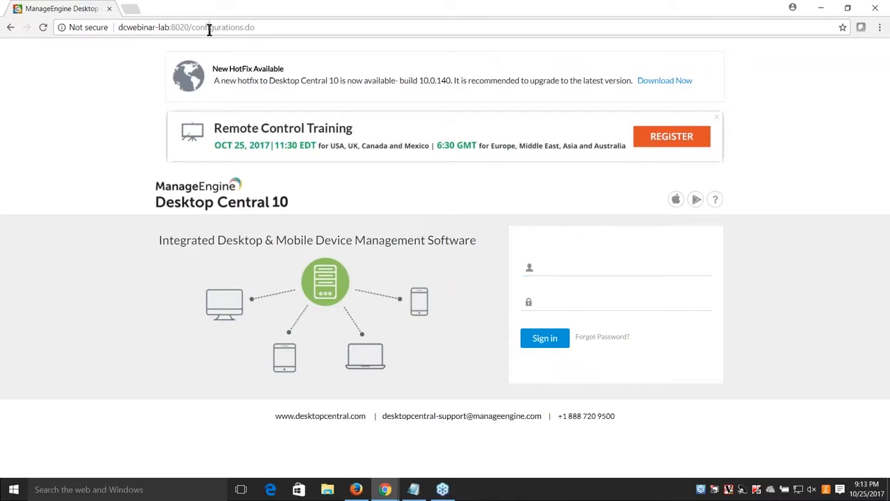
Step: Sign in to the Desktop Central console with the technician's user name and account password
click(602, 267)
text(johnathan)
key(Tab)
text(••••)
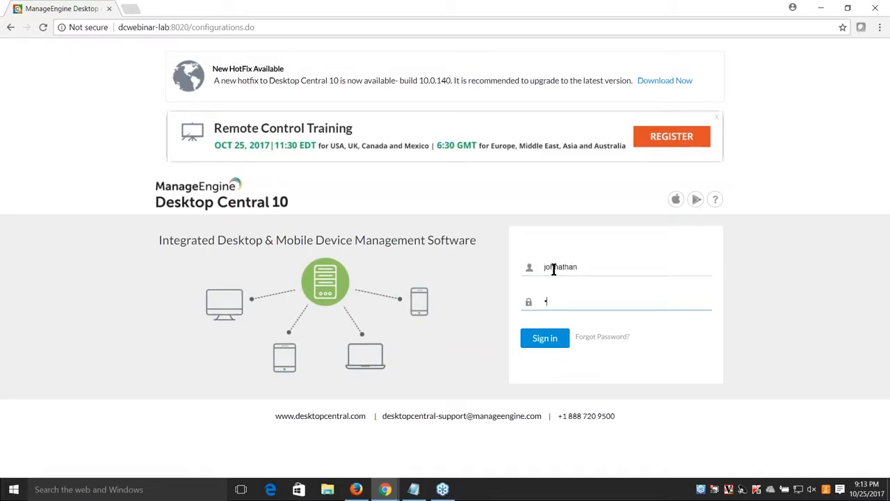
text(•••)
key(Return)
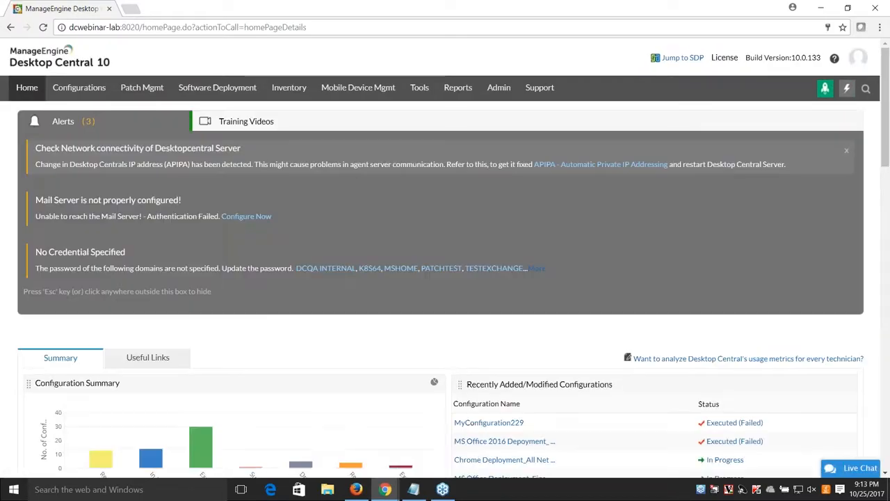
Step: Open the list of managed computers in the Scope of Management administration settings
click(512, 98)
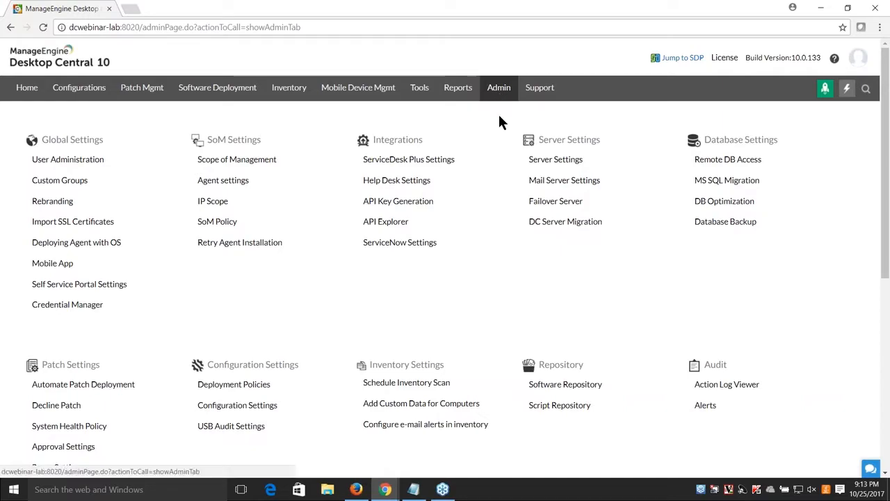
drag(261, 141, 208, 141)
drag(280, 160, 213, 171)
click(226, 165)
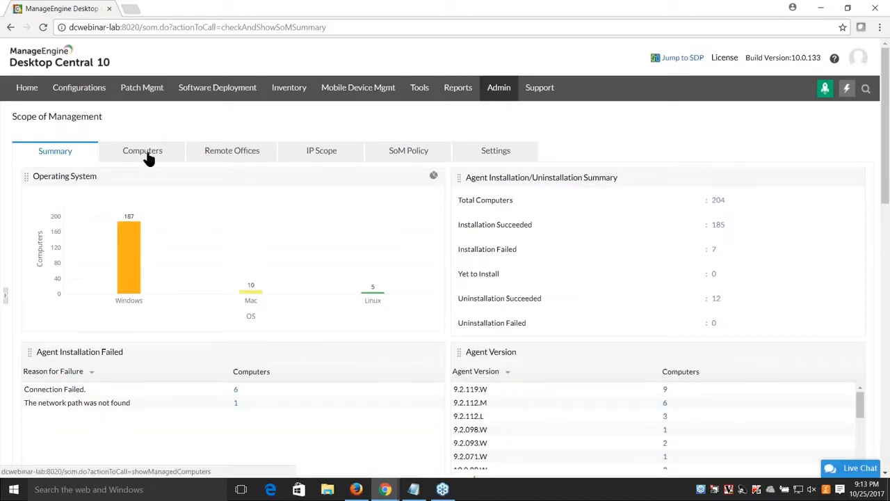
click(148, 159)
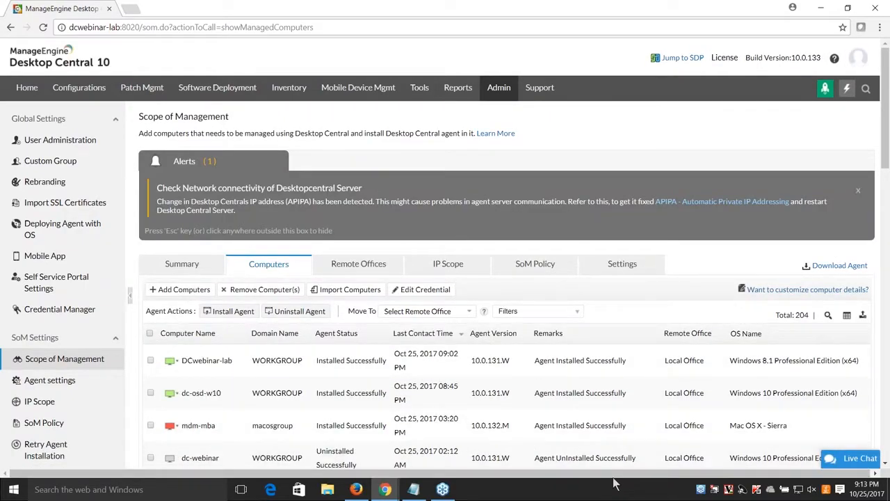
drag(615, 476, 646, 472)
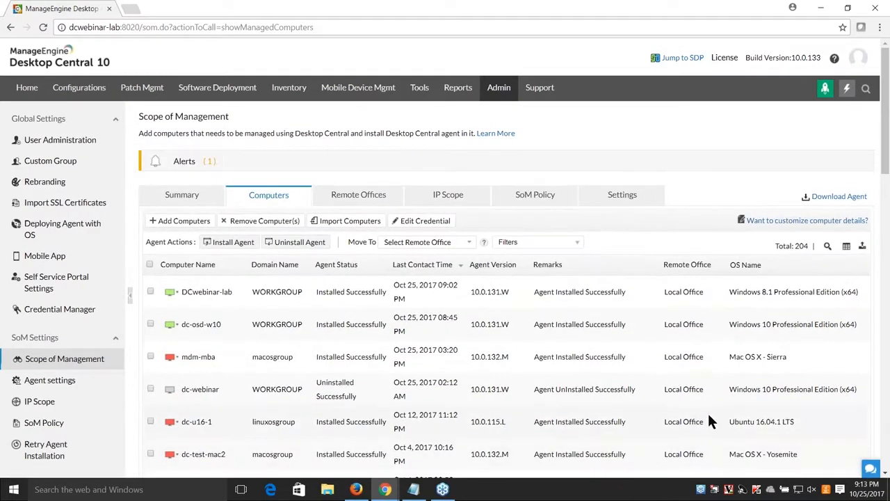
Step: Show the column search fields of the managed computers list and locate computer dc-osd-w10
click(828, 246)
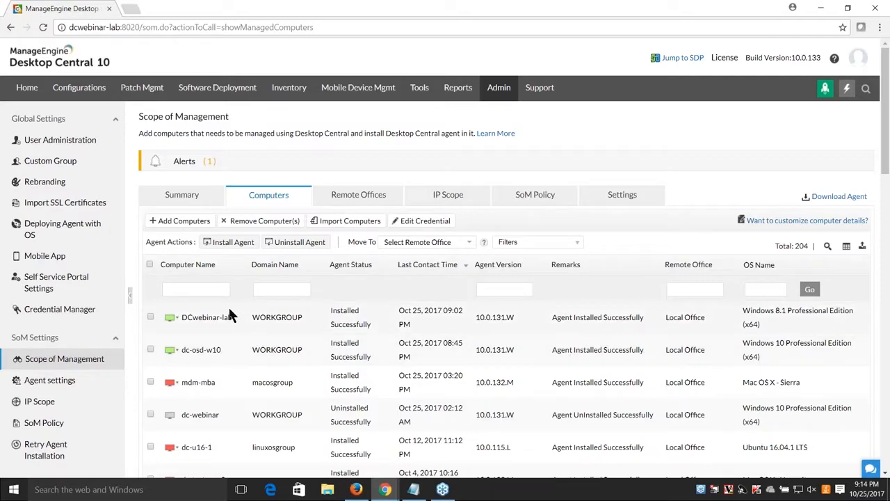
click(196, 292)
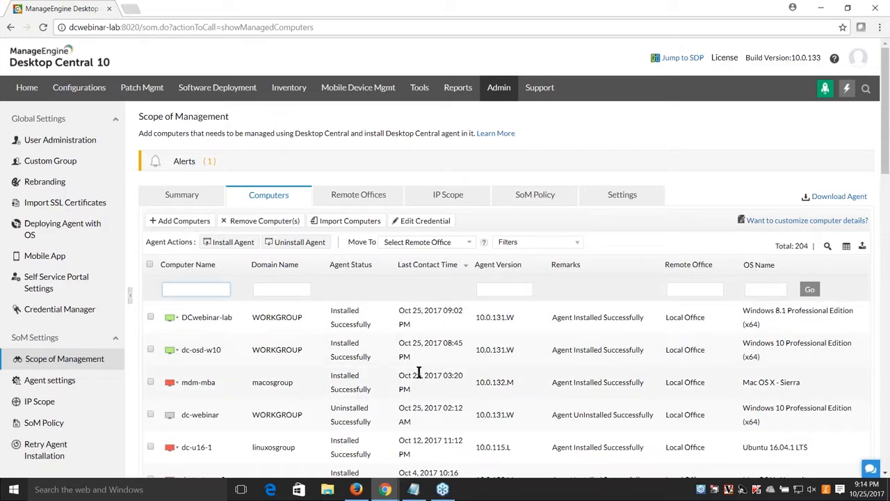
drag(221, 350, 183, 349)
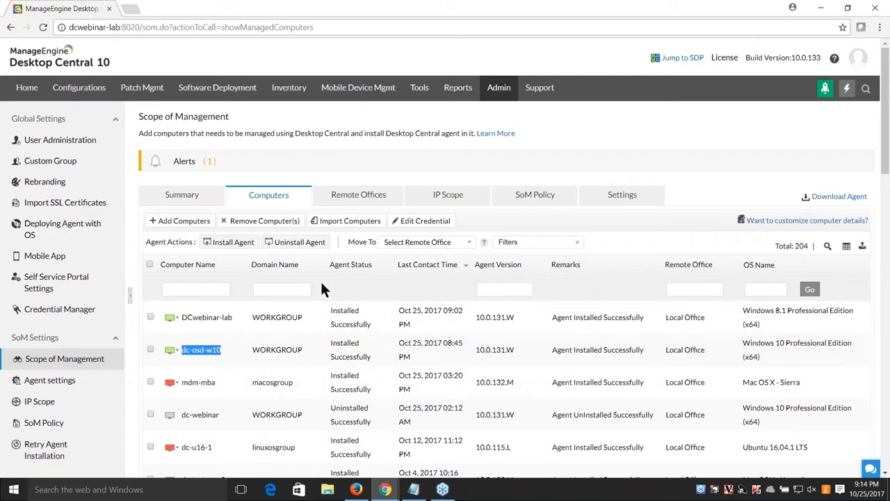
drag(229, 116, 139, 116)
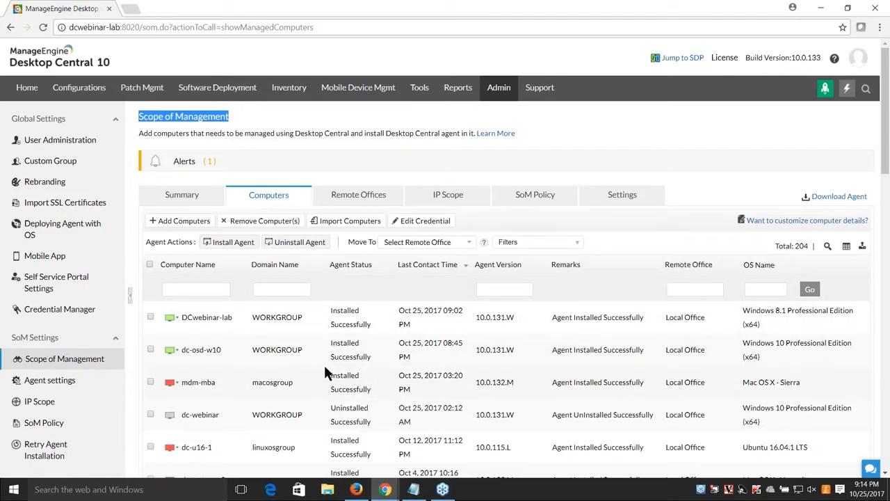
Step: Open the Remote Control tool and filter its computers by the requesting user's name
click(421, 95)
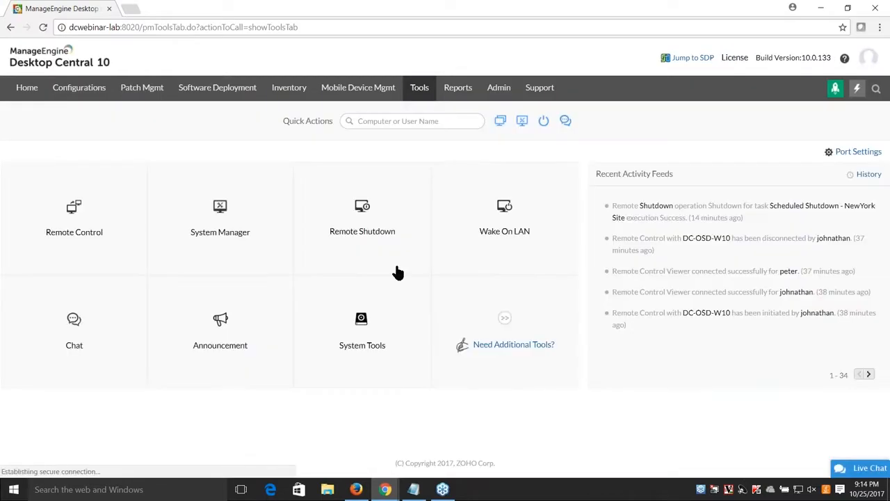
click(82, 239)
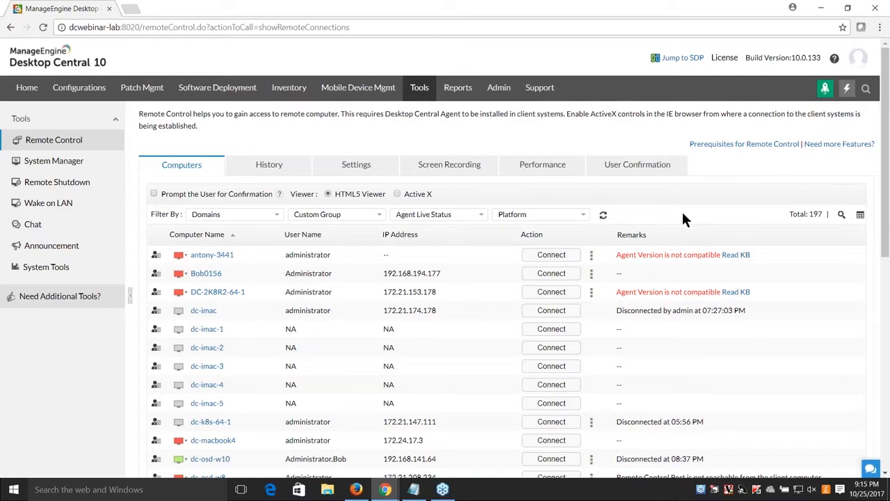
click(842, 217)
click(292, 258)
text(Bob)
key(Return)
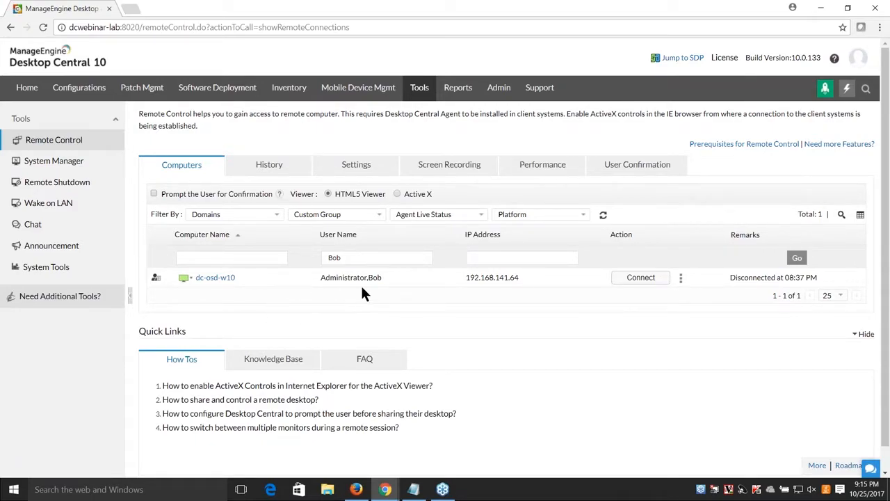
Step: Examine the logged-on users of dc-osd-w10 and the list of user sessions available for remote connection
drag(237, 279, 195, 280)
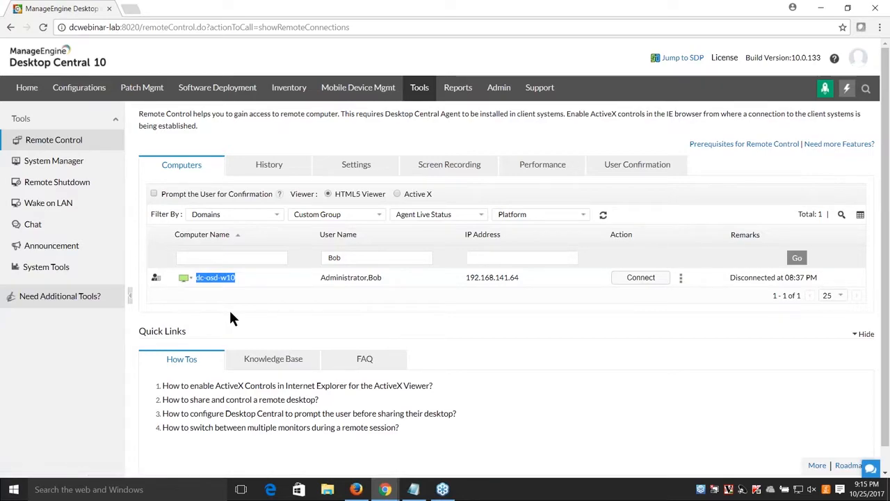
click(267, 298)
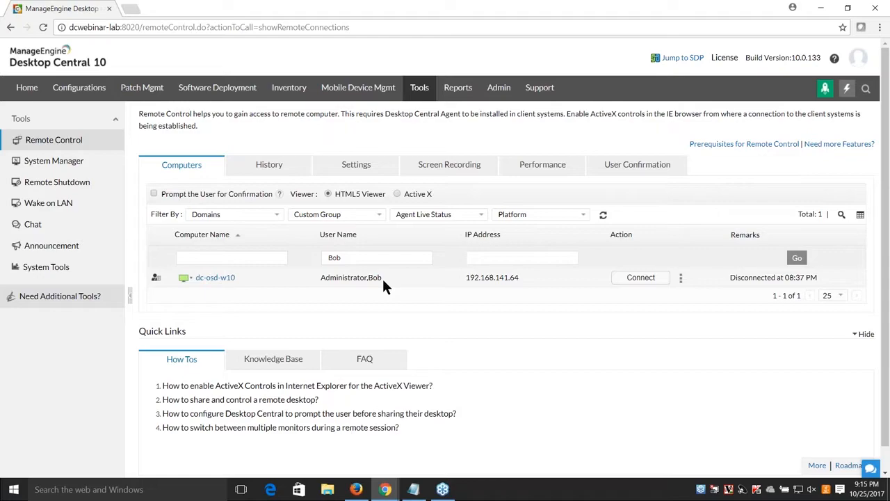
drag(382, 277, 320, 278)
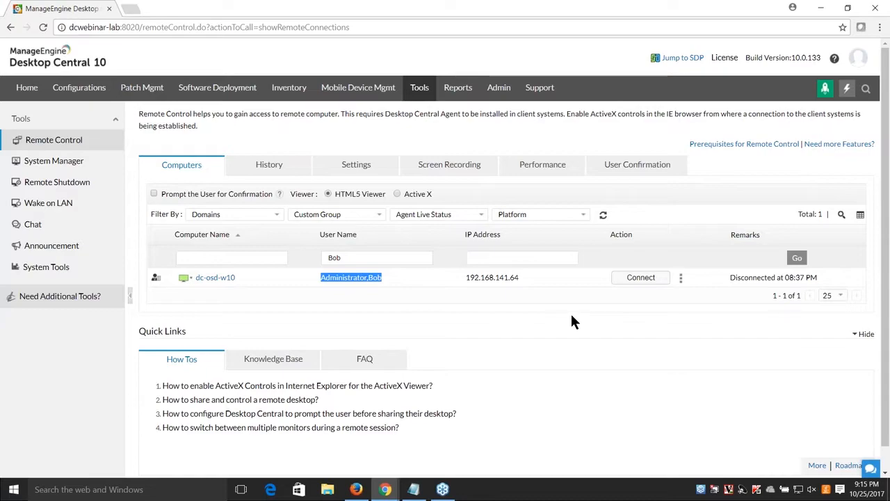
click(681, 279)
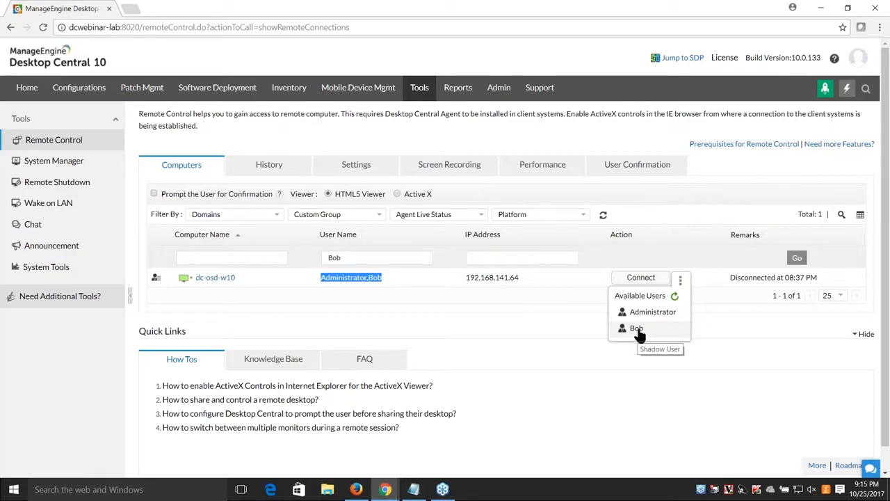
click(578, 305)
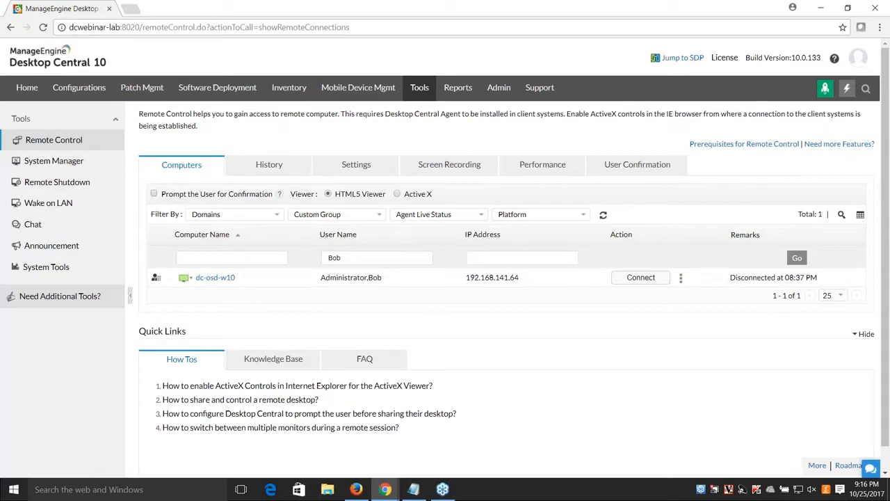
drag(161, 194, 272, 195)
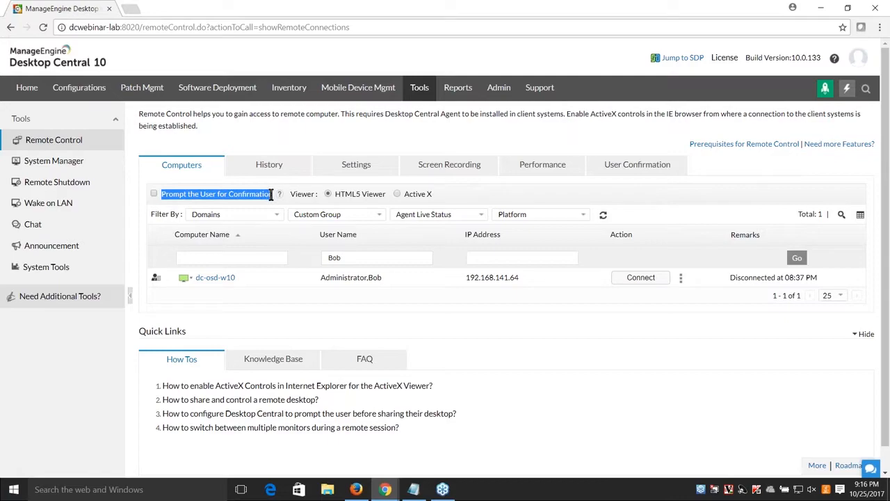
click(154, 194)
click(576, 305)
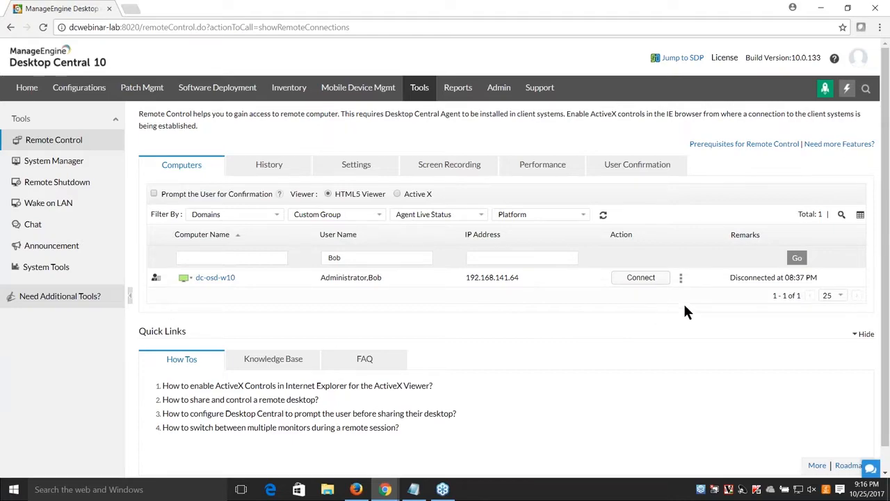
Step: Connect remotely to the Administrator session on dc-osd-w10, giving the user's ticket to install Adobe Acrobat and troubleshoot a WiFi issue as the reason
click(680, 279)
click(652, 312)
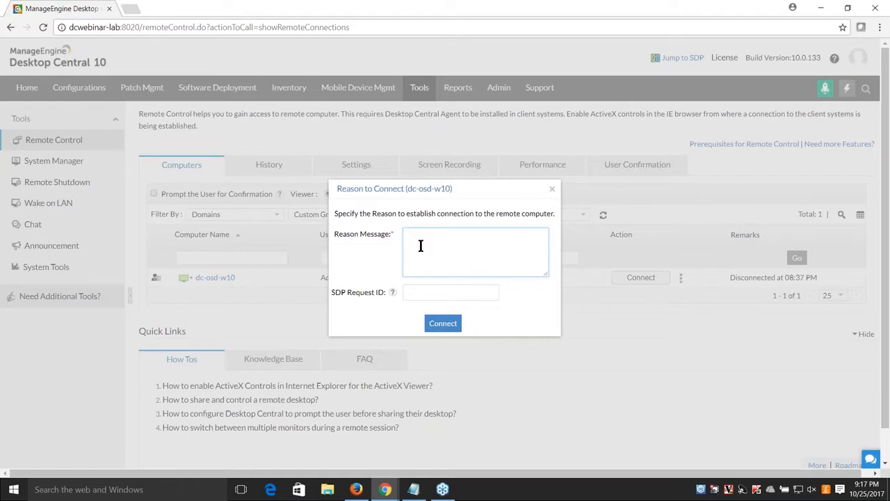
text(This is with reference to ticket # 30. User Bob has requested to install Adobe Acrobat and troubleshoot WiFi issues.)
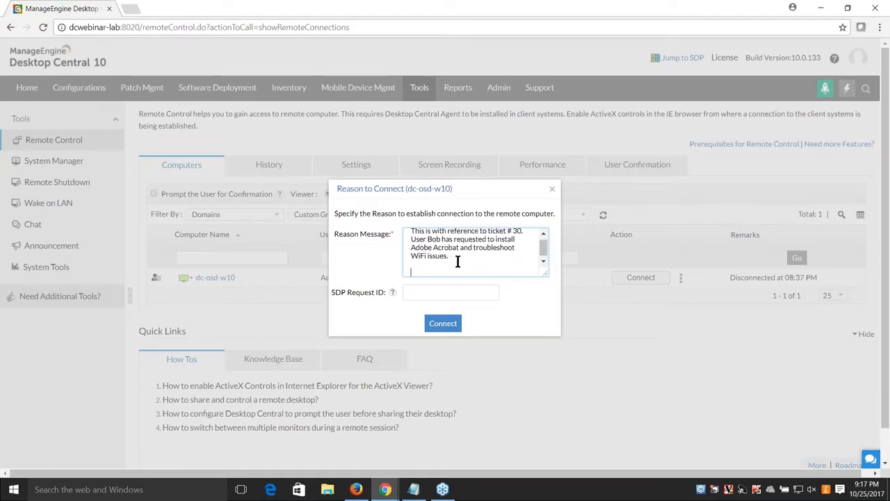
key(BackSpace)
key(BackSpace)
key(BackSpace)
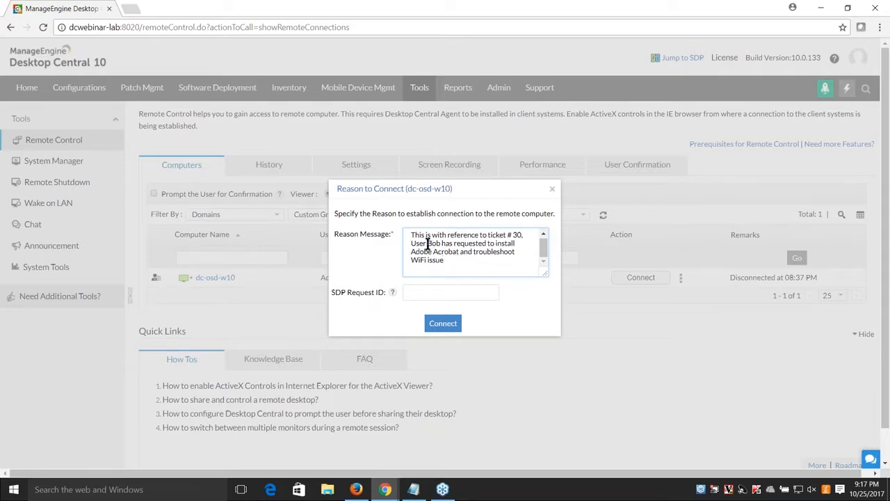
drag(411, 237, 459, 265)
click(459, 267)
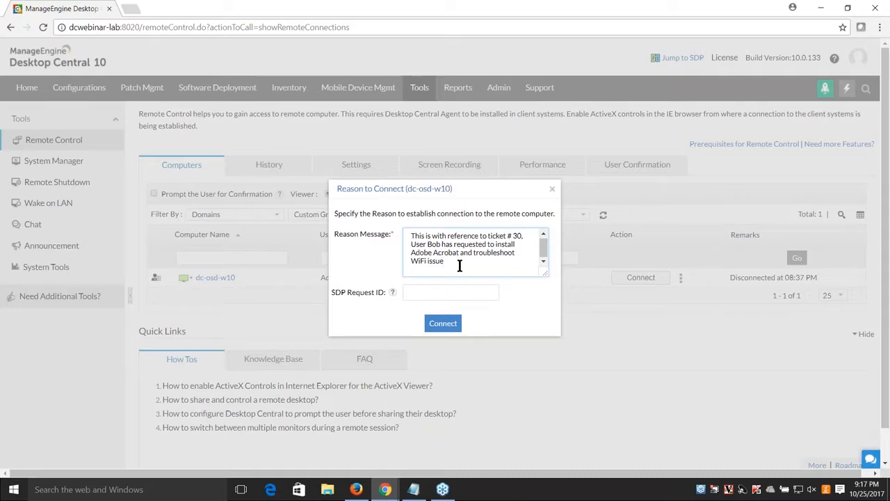
click(449, 325)
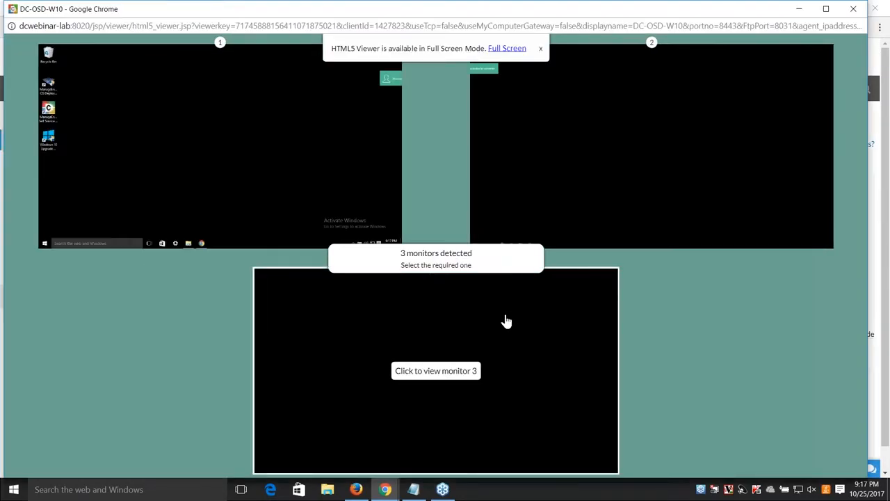
Step: Show the remote computer's monitor 1 in full screen and open File Explorer on it
click(826, 10)
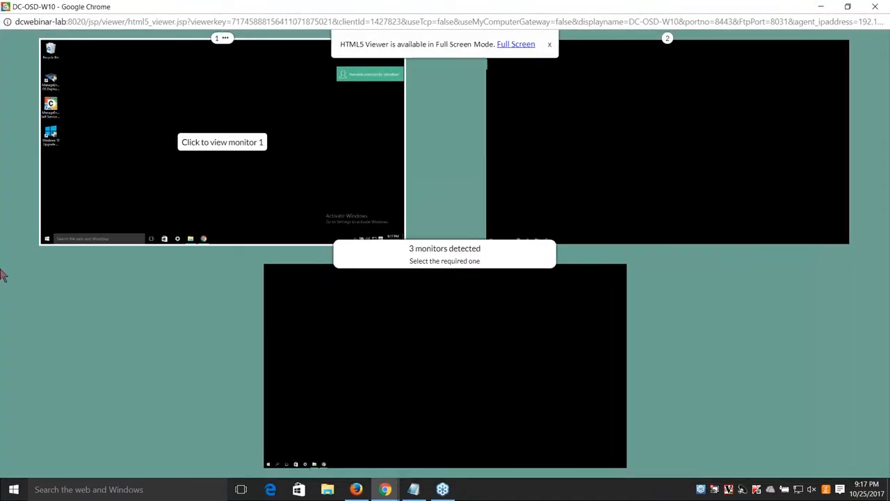
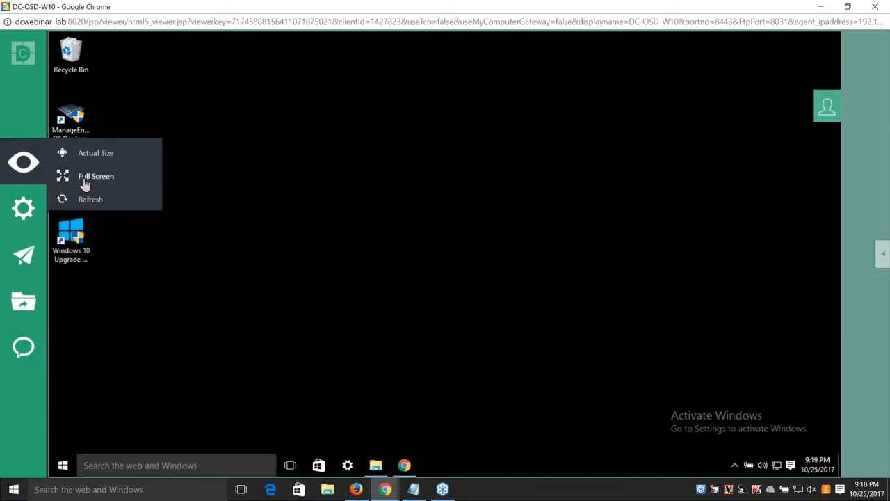
click(84, 180)
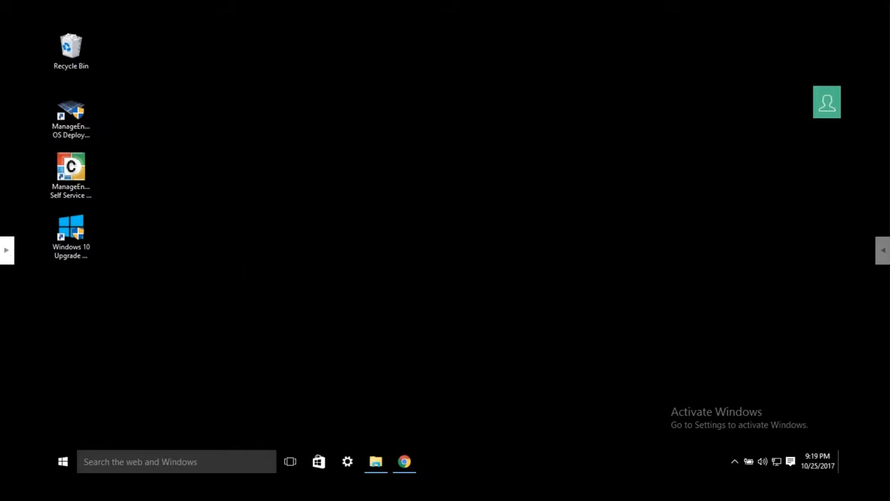
click(7, 249)
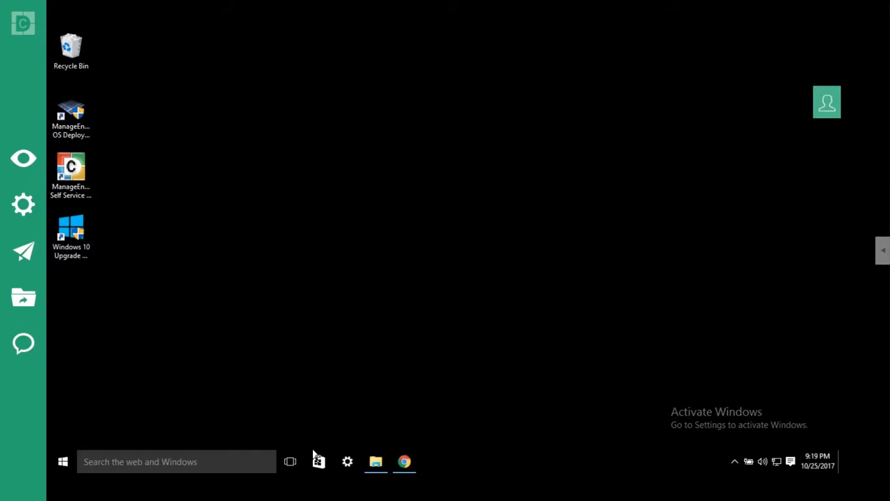
click(376, 464)
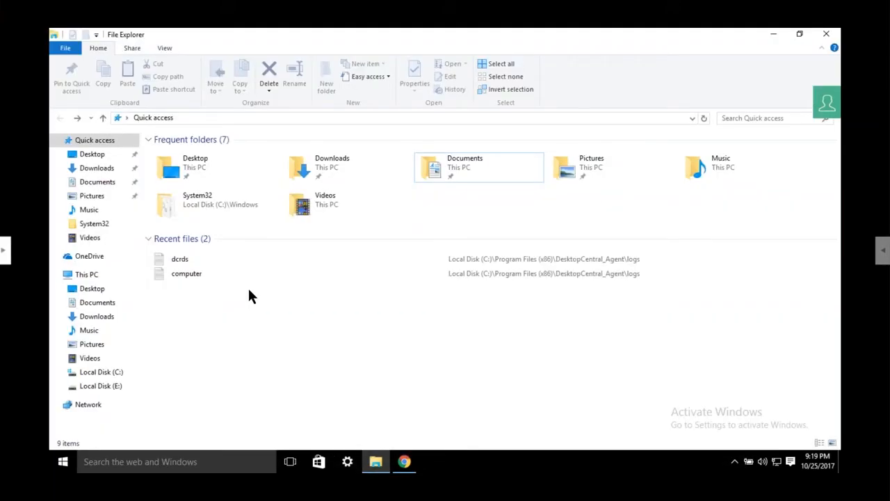
click(233, 120)
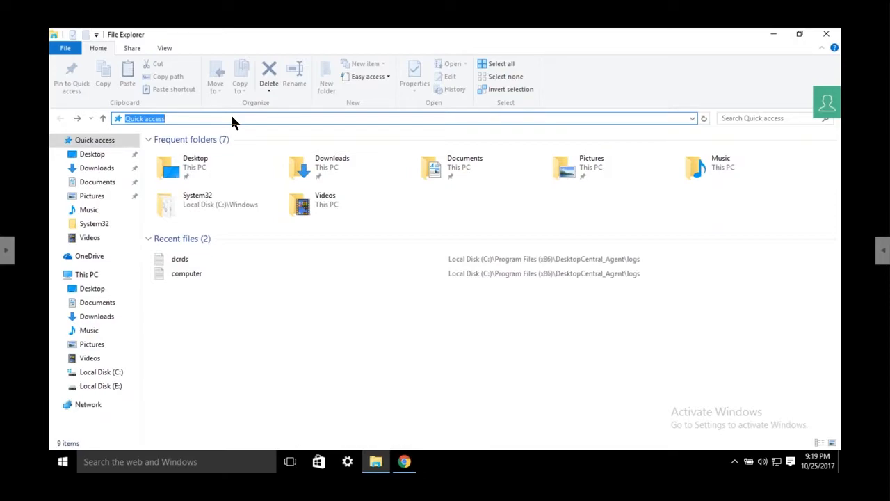
Step: Blacken the remote computer's monitor so its user sees only a black screen
click(12, 254)
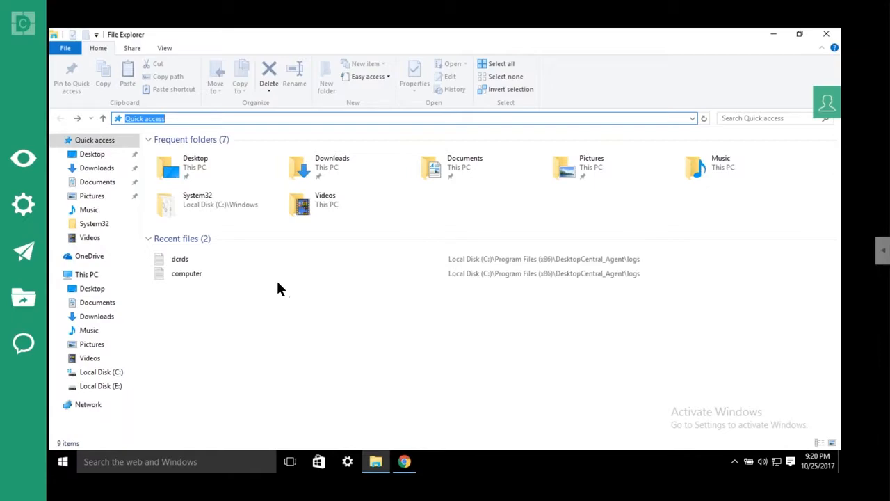
click(25, 208)
mouse_move(25, 211)
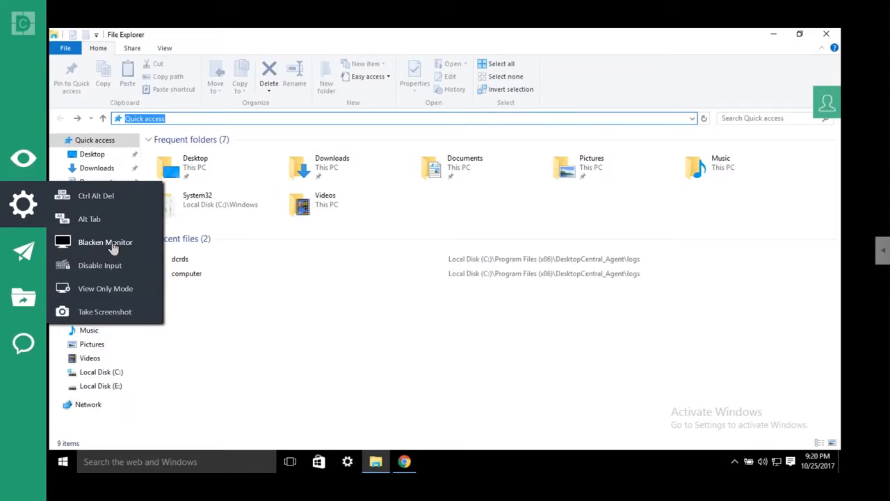
click(112, 243)
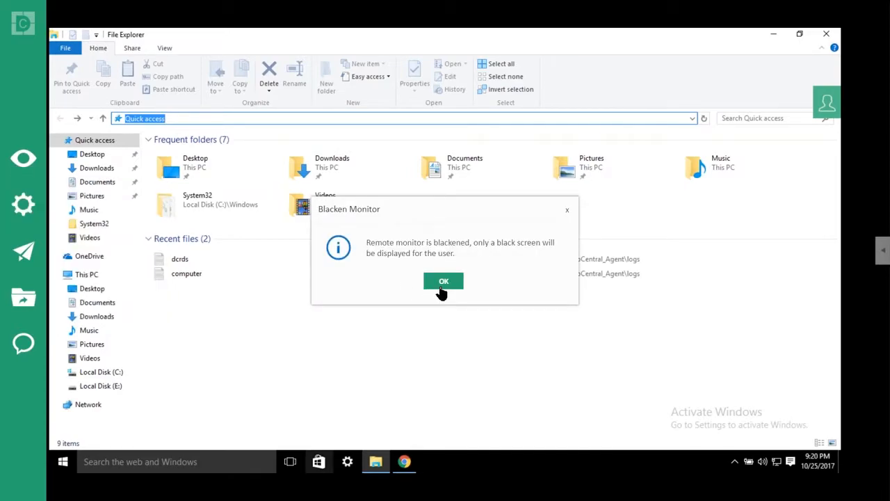
click(443, 282)
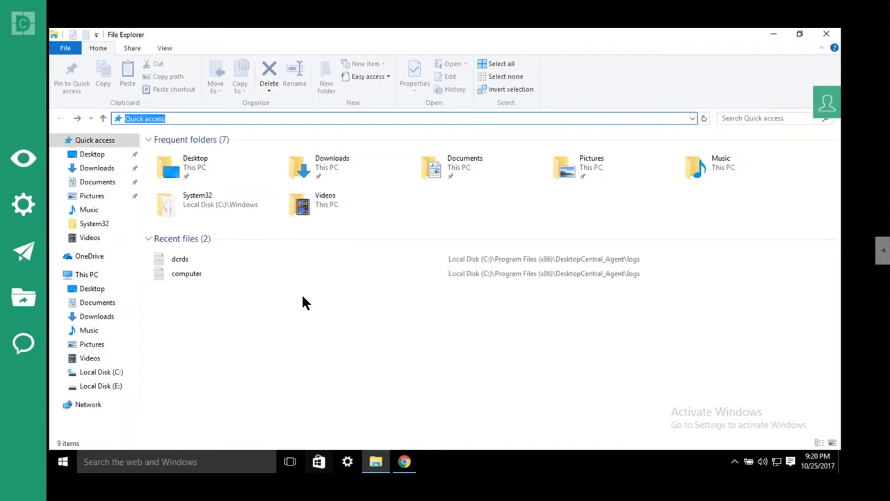
Step: Enter the network path \\192.168.1.110\ as the File Explorer location on the remote computer
mouse_move(30, 212)
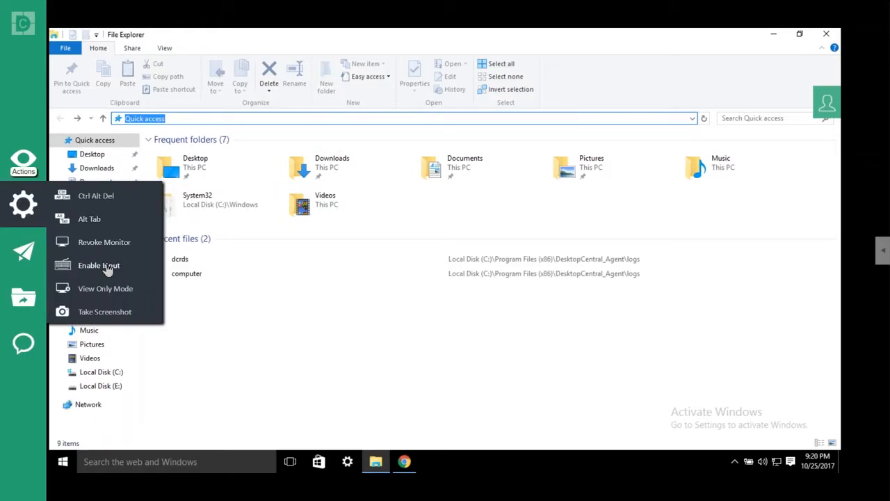
click(233, 121)
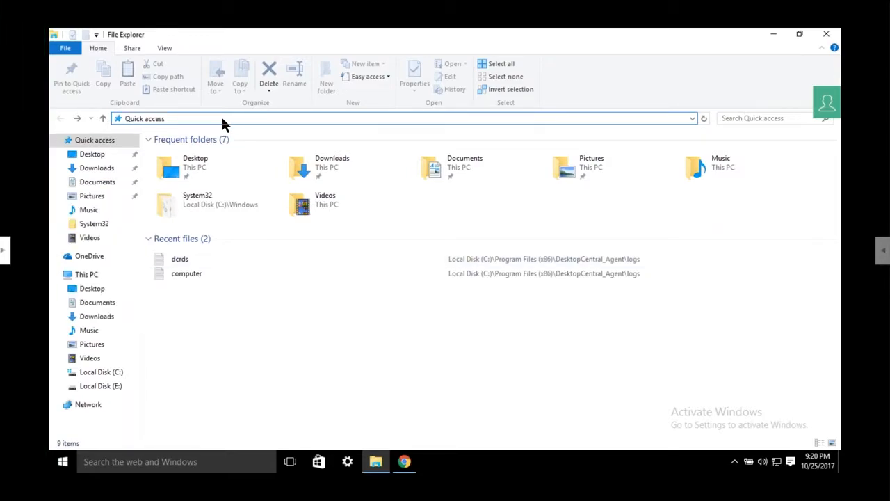
drag(223, 123, 116, 119)
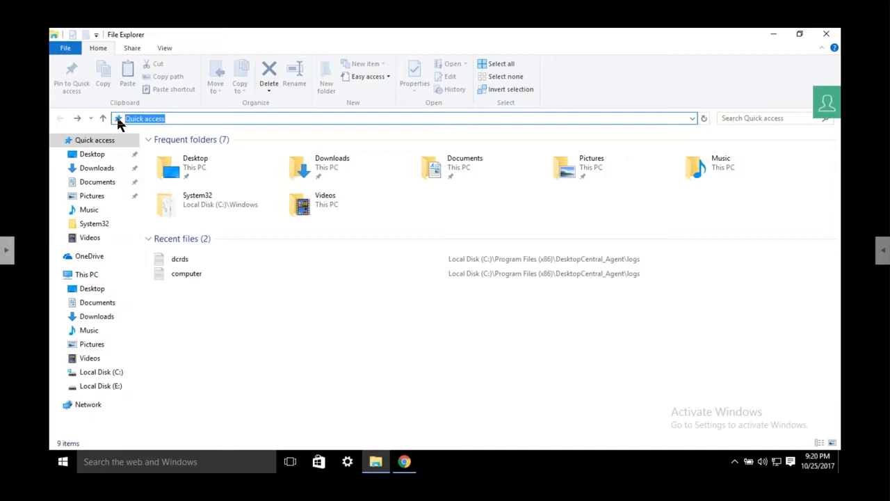
text(\\)
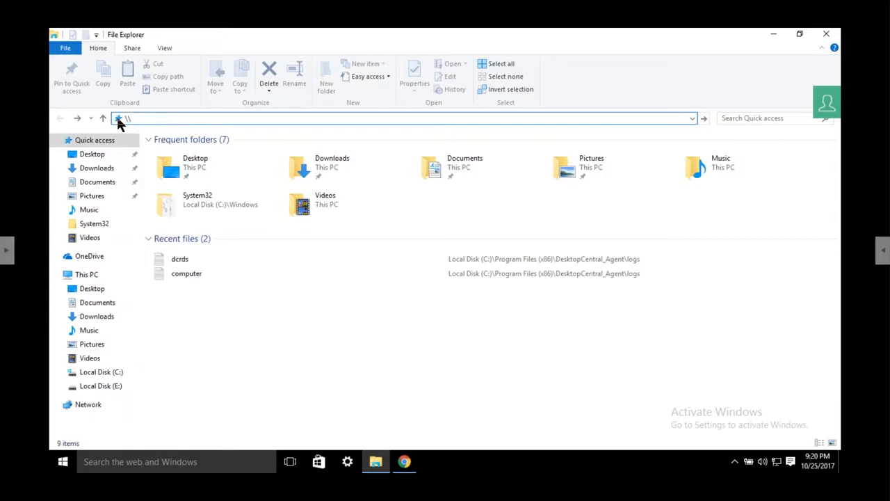
text(192.168.1.110\)
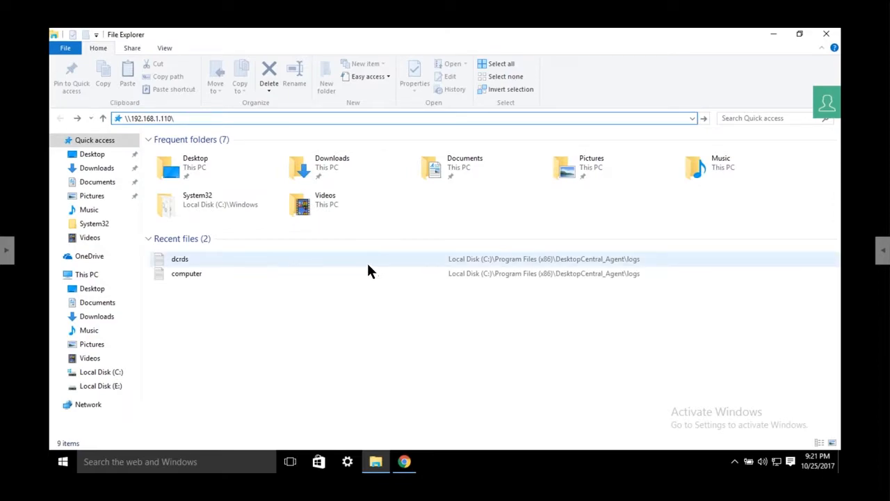
Step: Open the session's file transfer tool, browse DC-WEBINAR to C:\Users\Administrator\Desktop\ and select AdobeLicense.xml
mouse_move(7, 250)
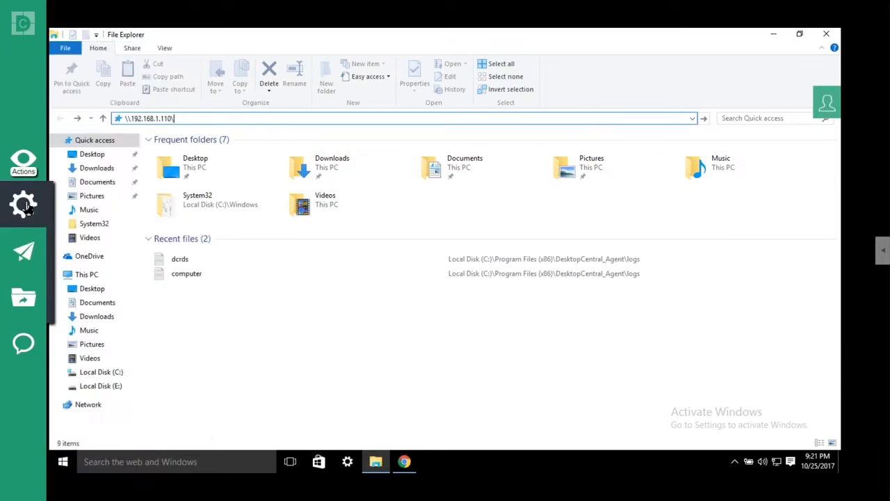
click(25, 300)
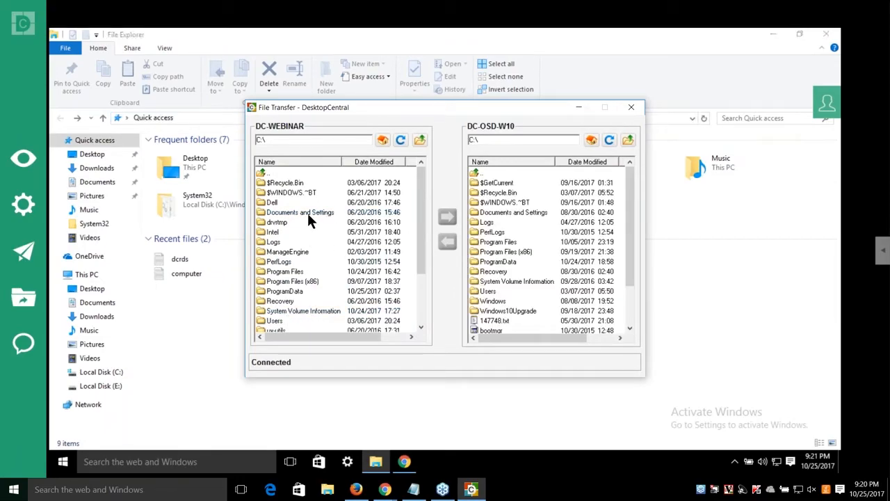
double_click(291, 321)
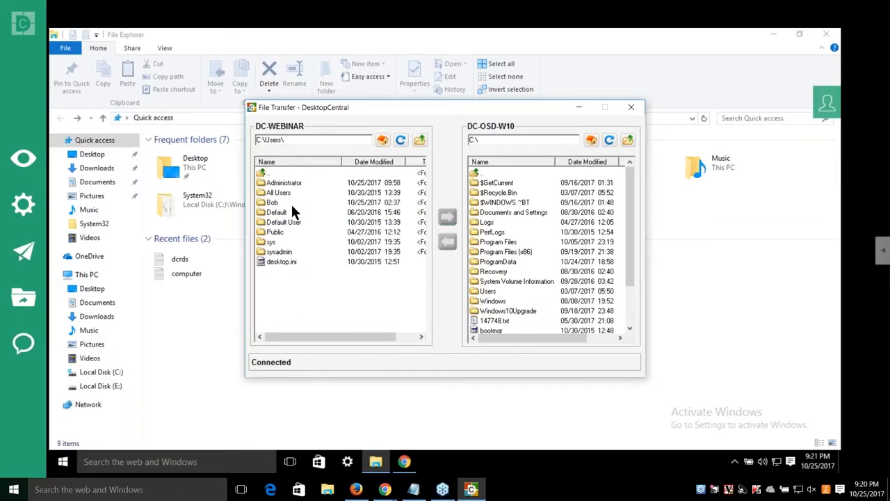
double_click(284, 183)
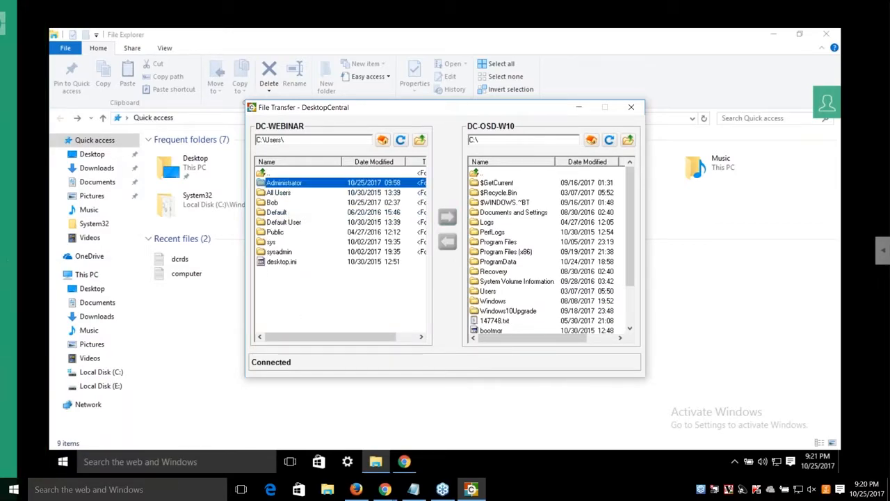
double_click(292, 232)
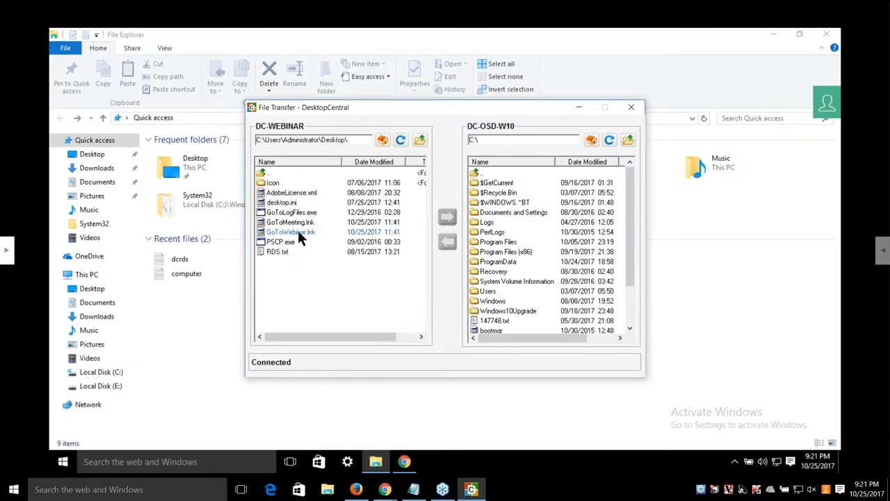
click(289, 193)
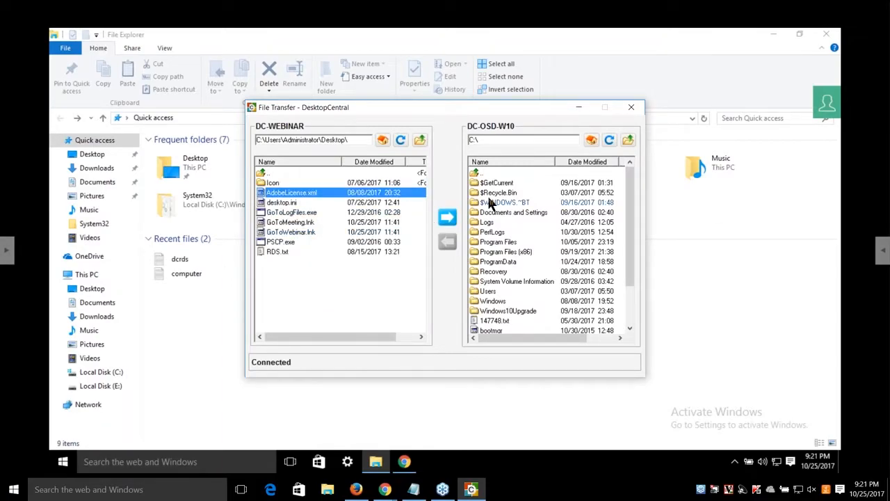
Step: Browse DC-OSD-W10 to the user's Desktop folder and transfer AdobeLicense.xml from DC-WEBINAR into it
double_click(493, 291)
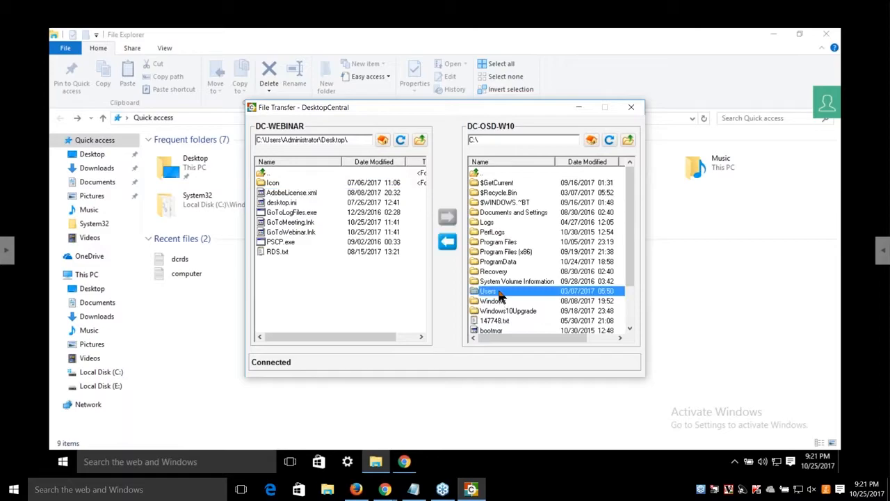
double_click(487, 202)
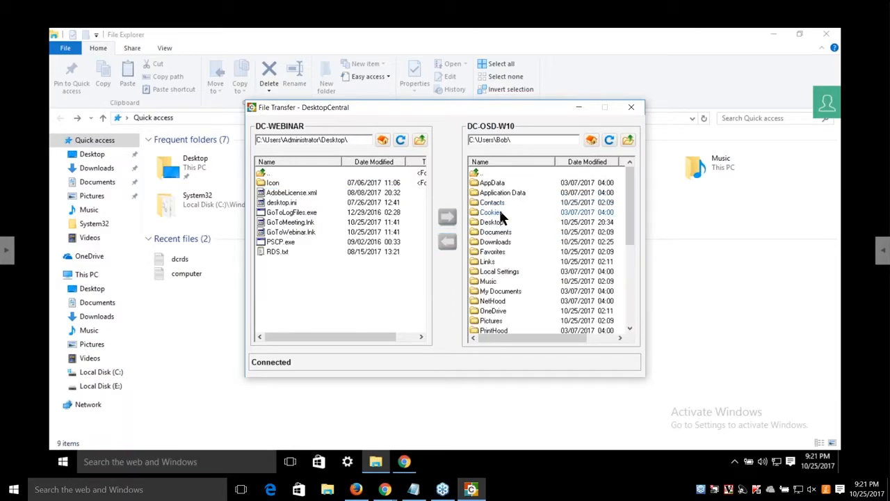
double_click(492, 222)
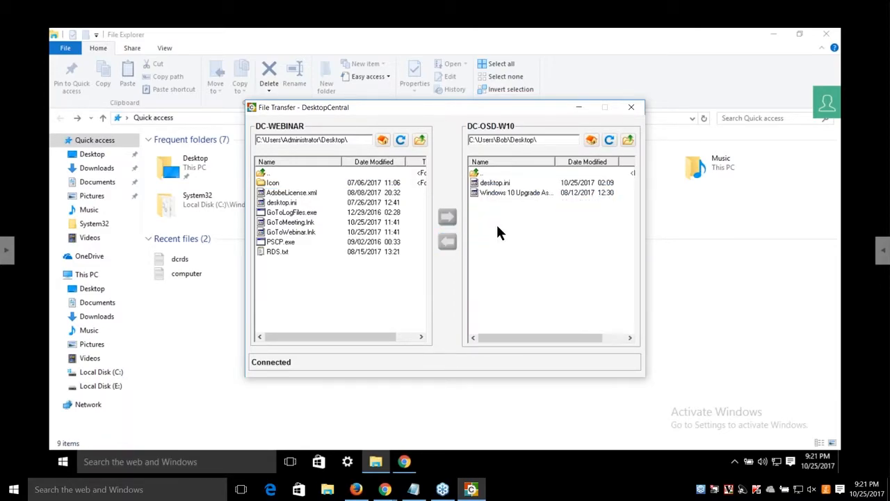
click(294, 192)
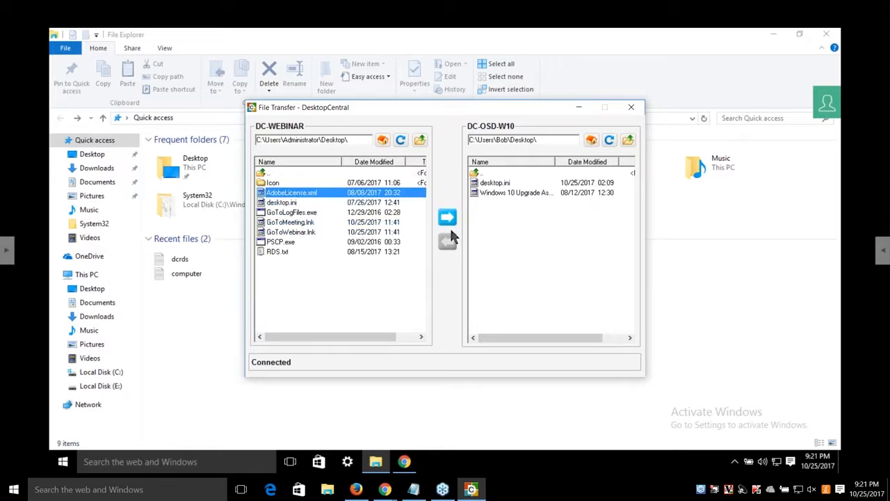
click(448, 220)
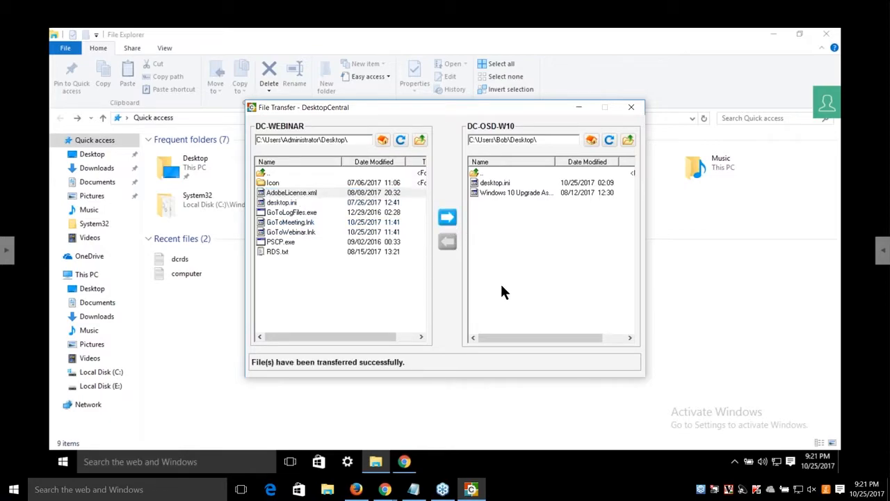
Step: Refresh the remote folder listing, close the file transfer, and minimize File Explorer to check the AdobeLicense file on the remote desktop
click(610, 140)
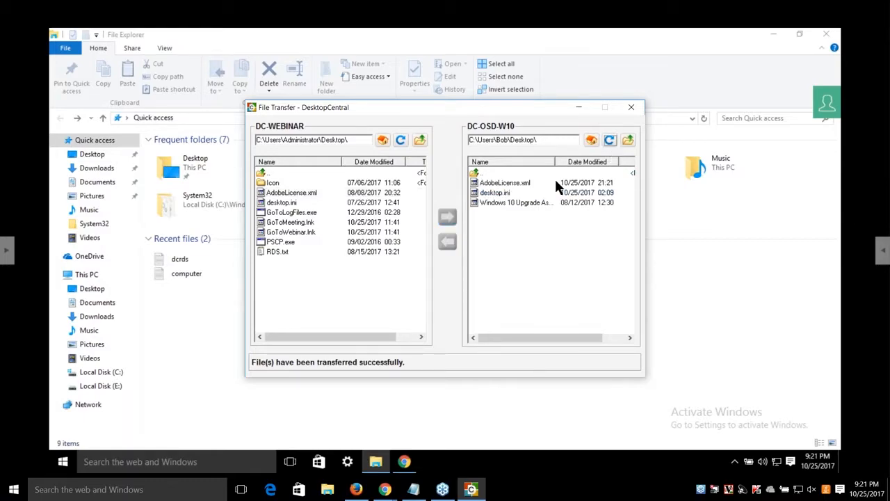
click(630, 108)
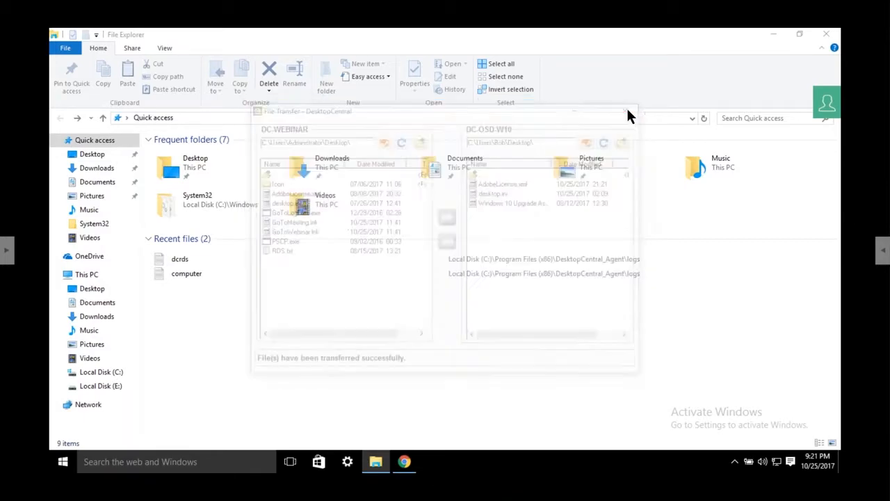
click(774, 36)
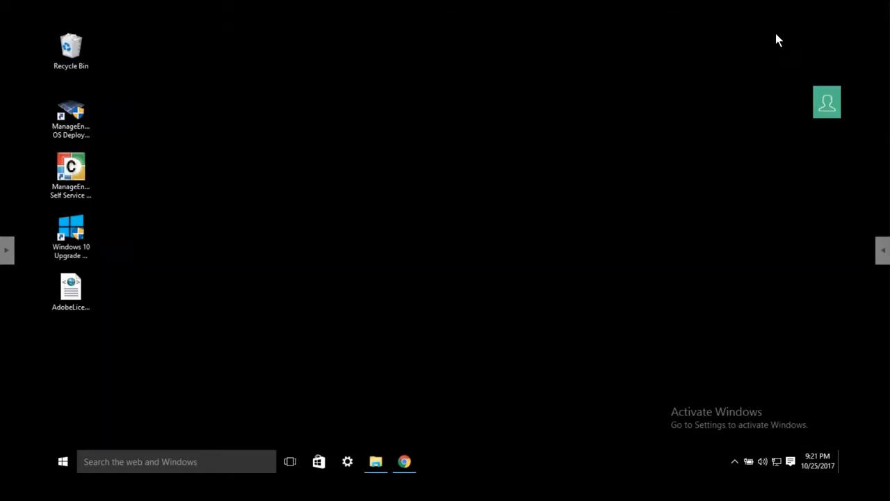
click(71, 291)
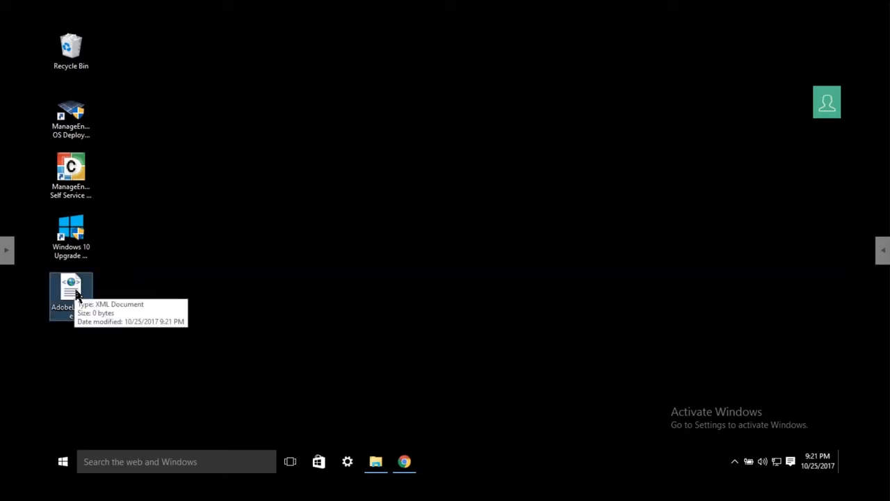
click(7, 251)
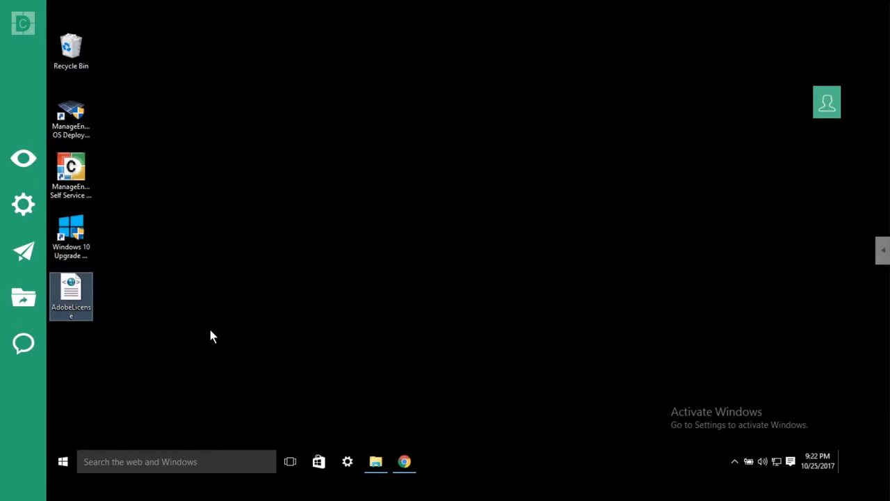
click(25, 203)
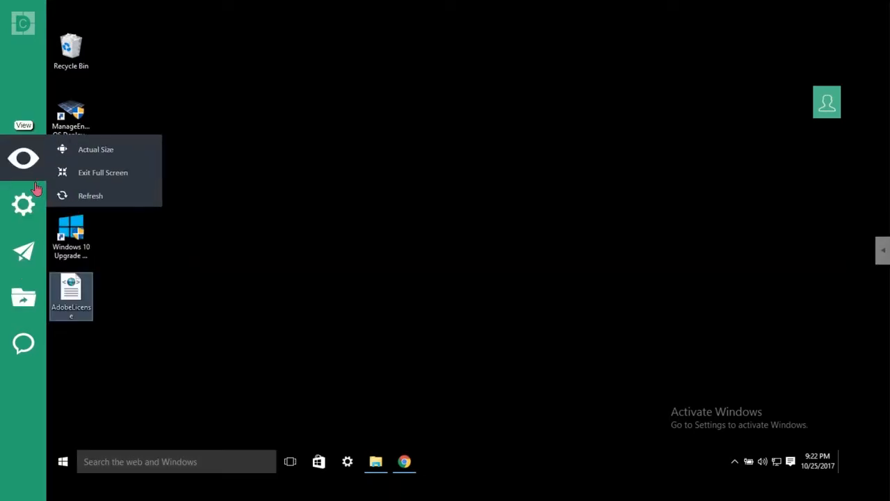
click(24, 251)
click(444, 282)
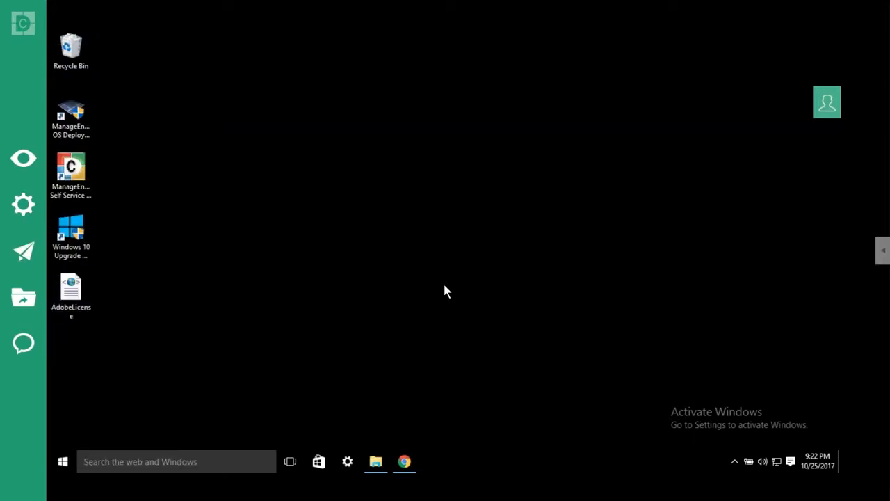
right_click(763, 461)
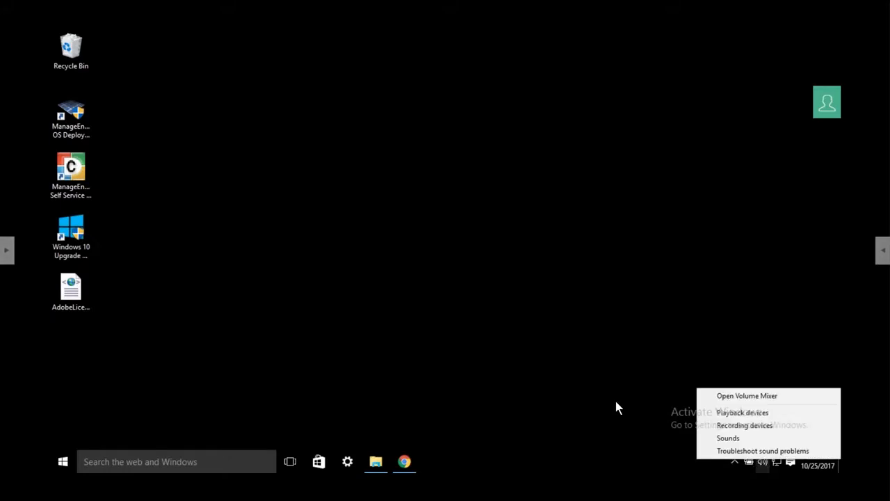
click(228, 299)
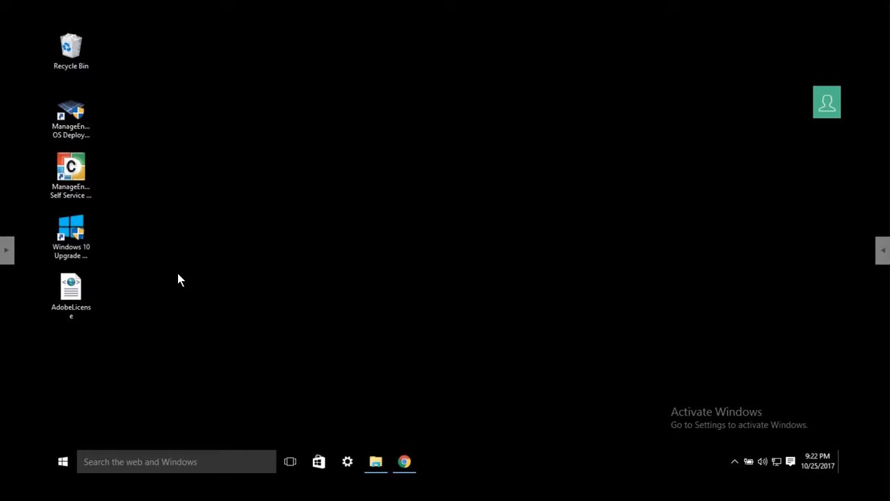
Step: Exit the full screen view of the remote session
click(9, 252)
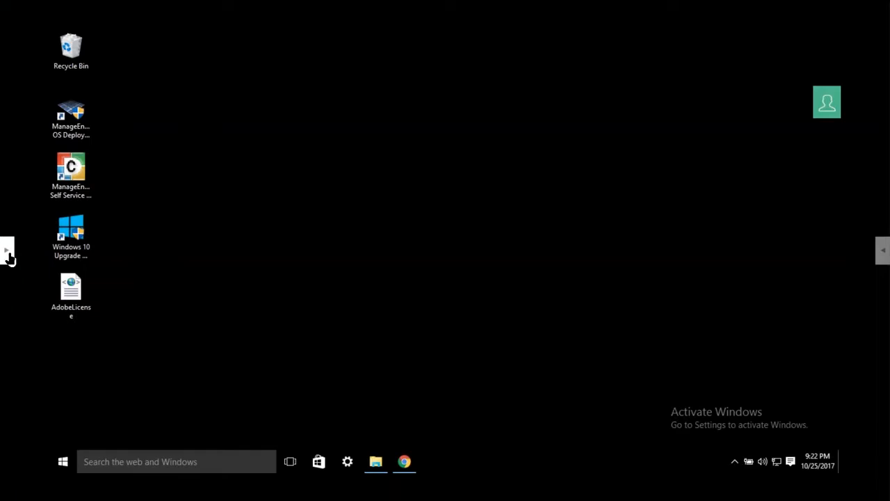
click(8, 253)
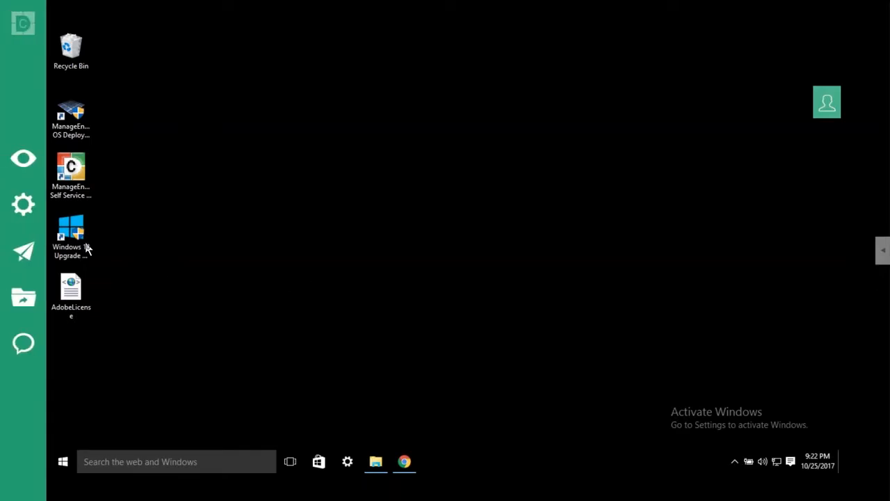
click(28, 194)
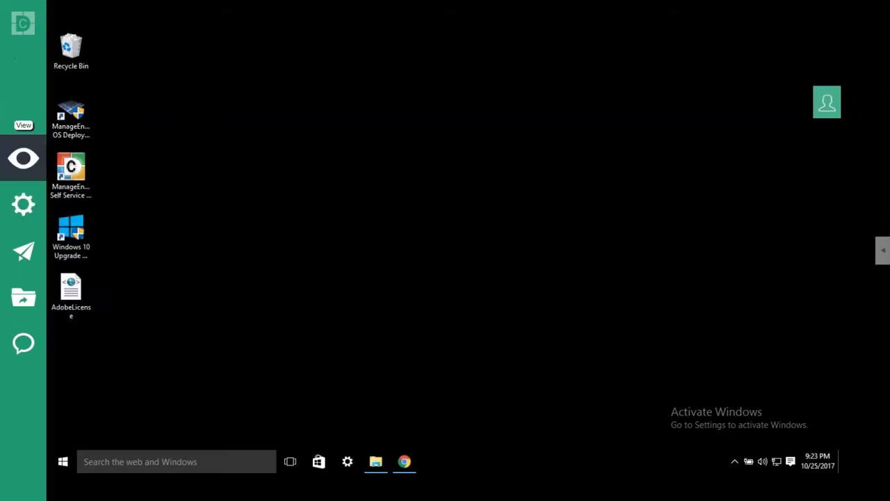
mouse_move(23, 159)
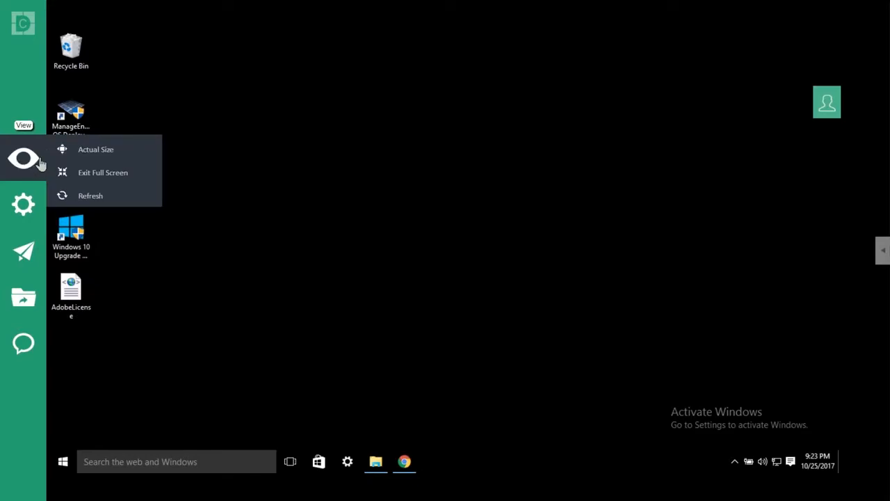
click(99, 173)
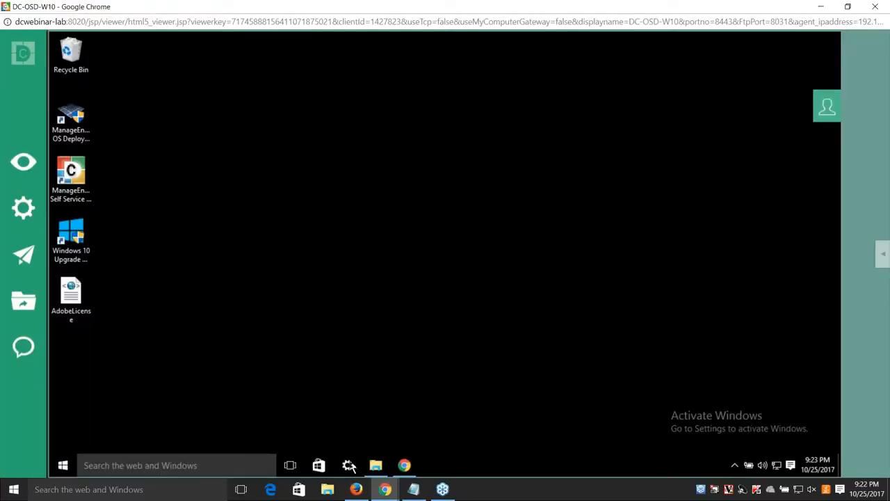
Step: Switch to the Firefox window, reload the Desktop Central page, and sign in with the technician's username and account password
click(359, 424)
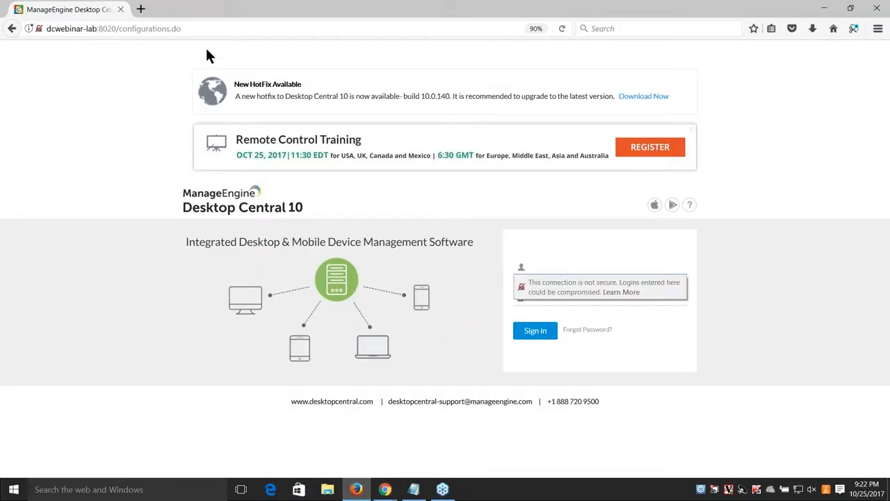
click(230, 29)
click(562, 29)
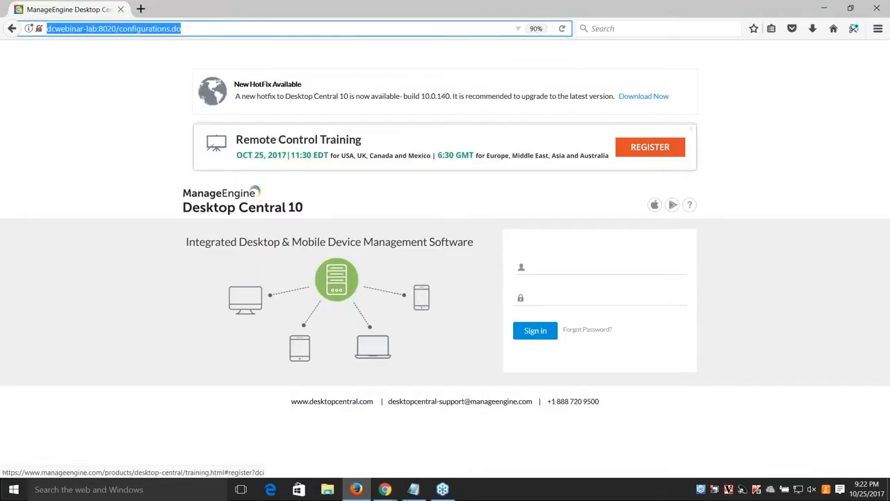
click(543, 270)
text(peter)
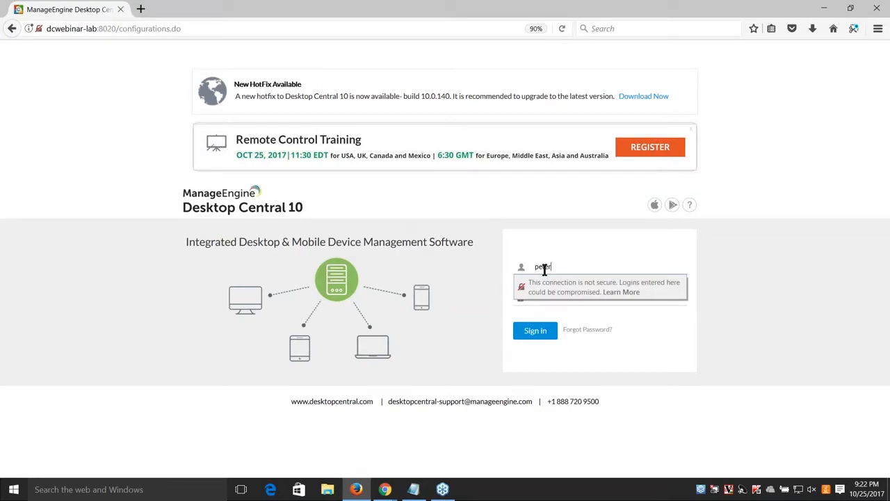
key(Tab)
text(•••••••)
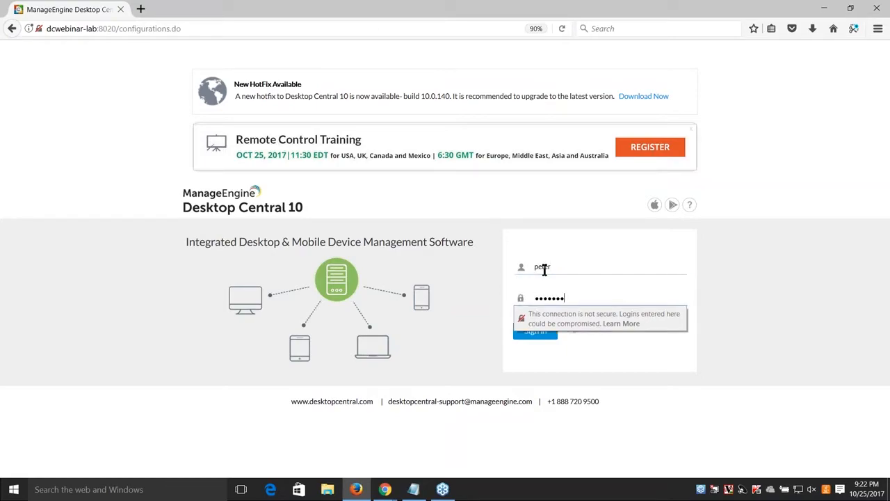
key(Return)
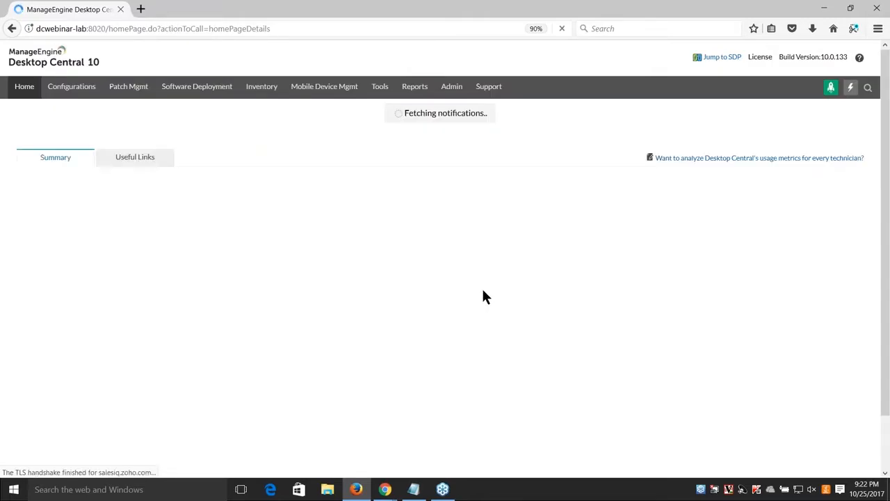
Step: Open the Remote Control tool and filter its computer list by the ticket user's name
click(380, 89)
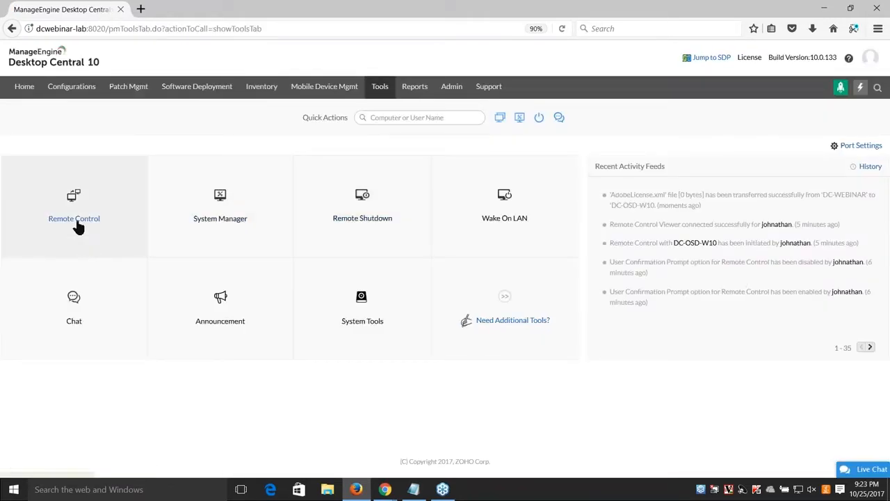
click(75, 221)
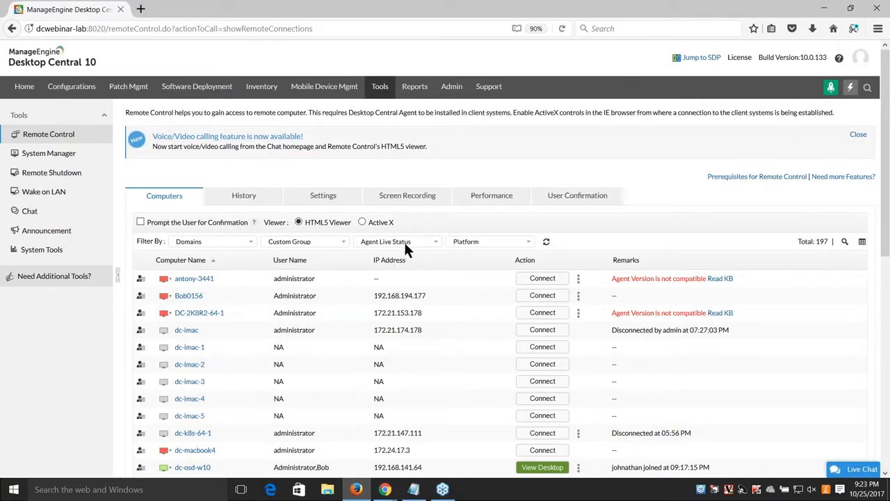
click(845, 242)
click(320, 281)
text(Bob)
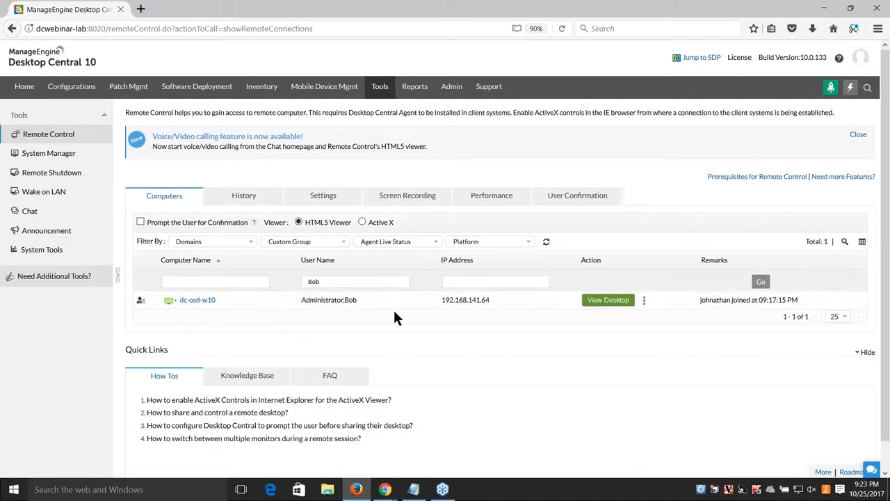
Step: Join the ongoing dc-osd-w10 session to view its desktop, acknowledge the Blacken Monitor notice, and maximize the viewer
click(608, 300)
click(355, 266)
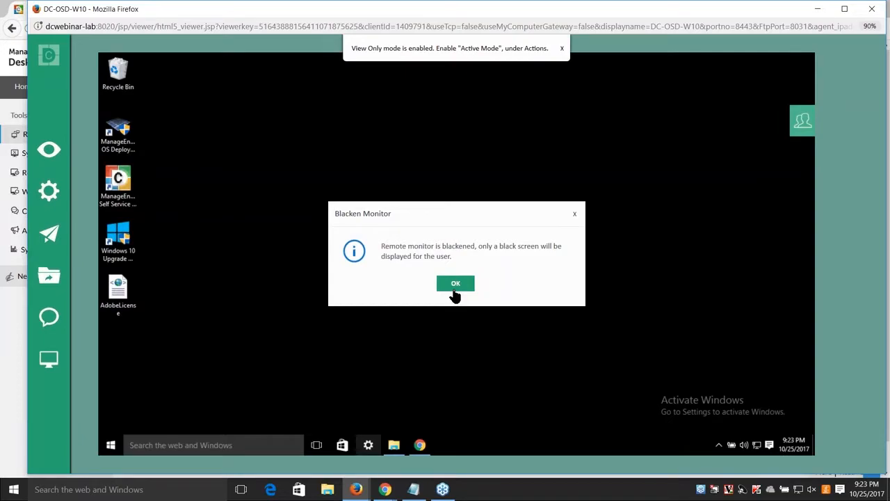
click(456, 285)
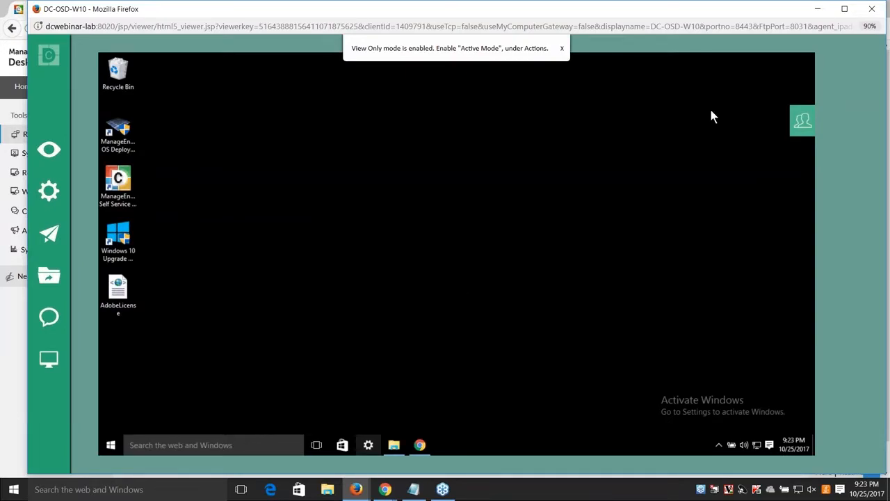
click(844, 8)
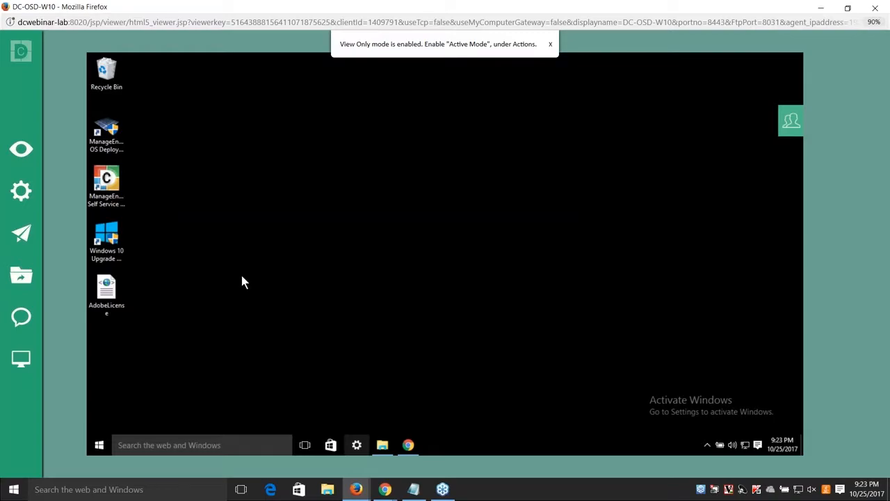
Step: Turn on Active Mode for the joined DC-OSD-W10 session and acknowledge the remote control notice
click(22, 157)
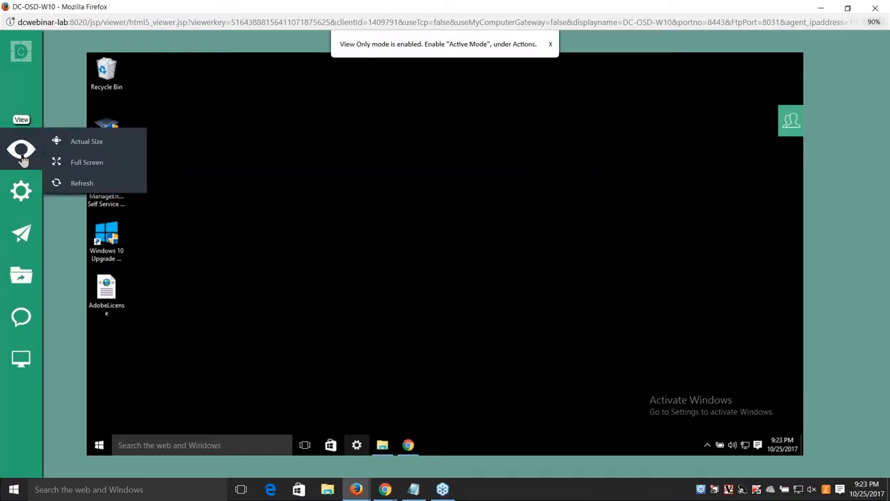
click(21, 193)
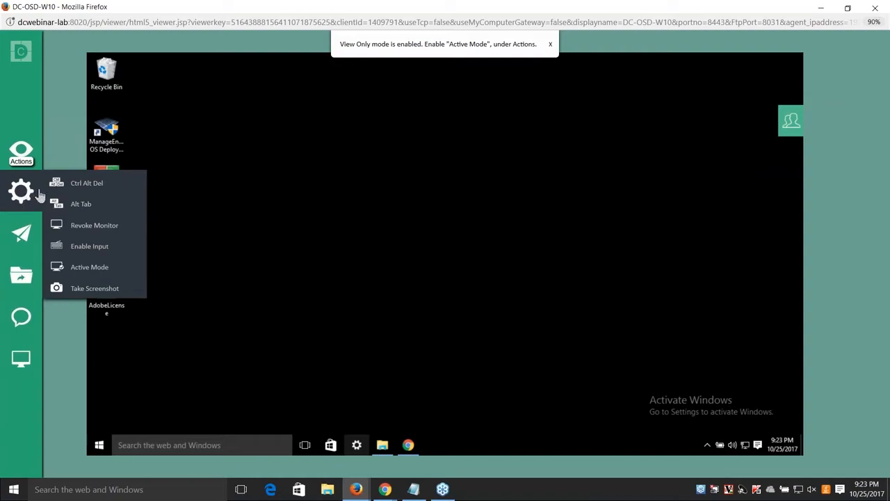
click(98, 274)
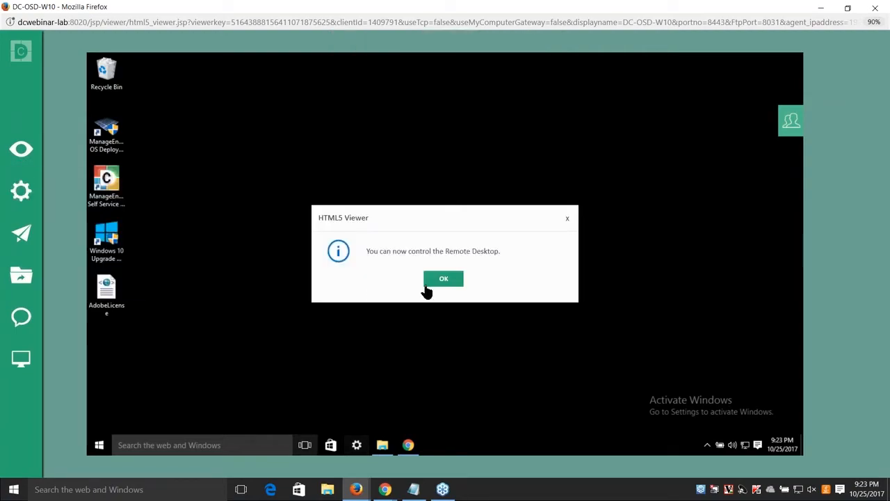
click(444, 280)
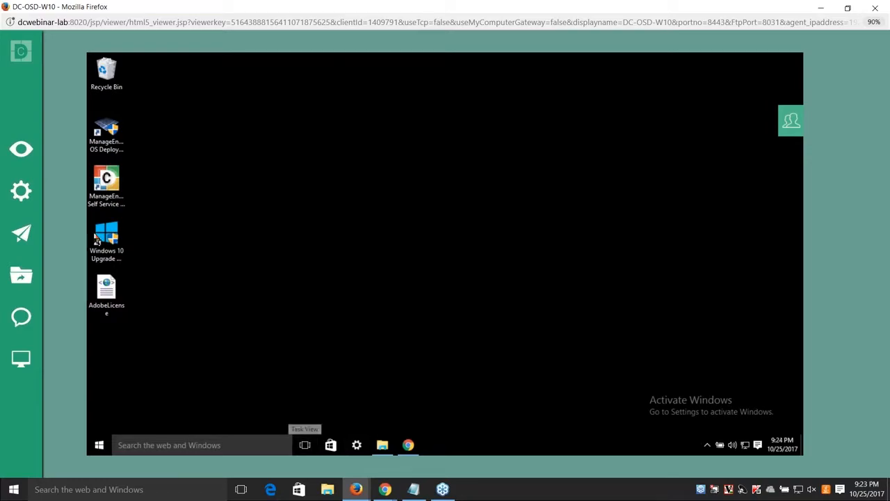
click(21, 192)
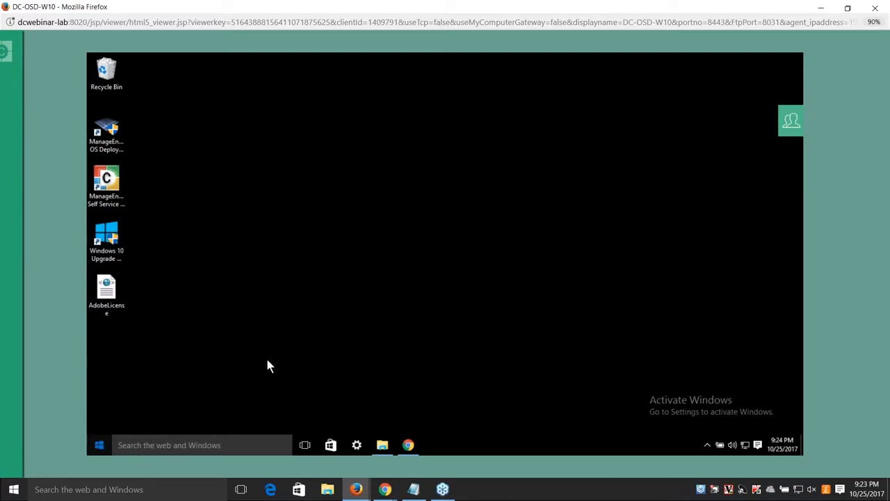
Step: Bring up File Explorer on the remote desktop and launch Command Prompt there as System User with Quick Launch
click(382, 448)
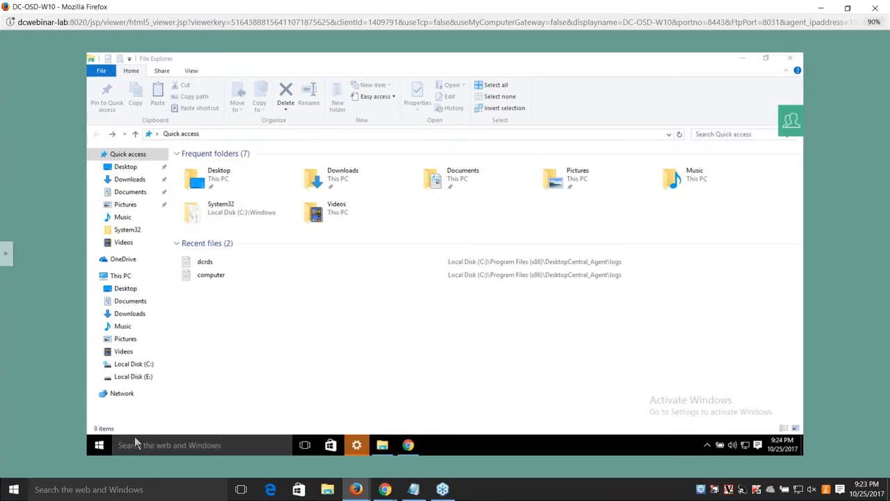
click(7, 253)
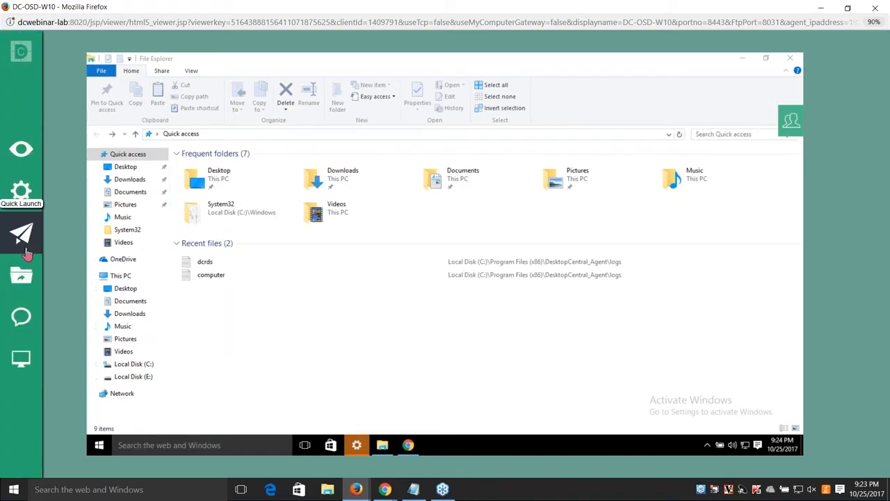
click(25, 251)
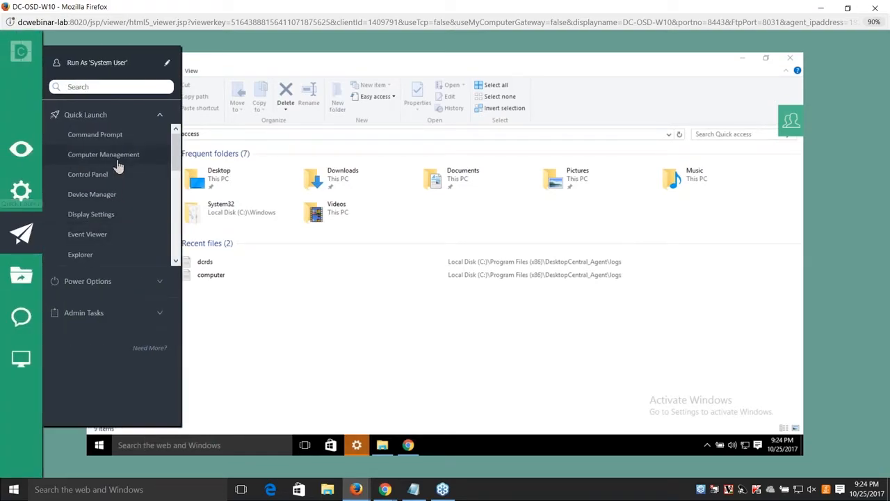
click(113, 137)
click(511, 274)
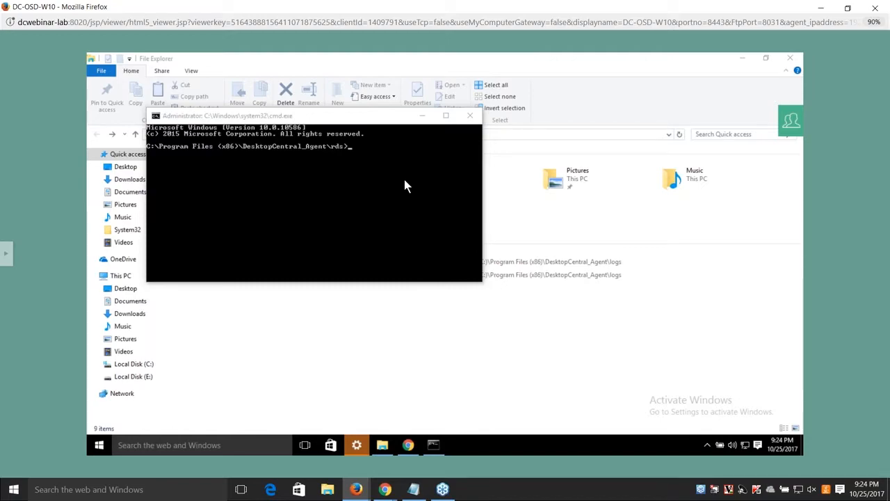
Step: Leave the remote session in Firefox and switch to the DC-OSD-W10 session window in Chrome
mouse_move(6, 252)
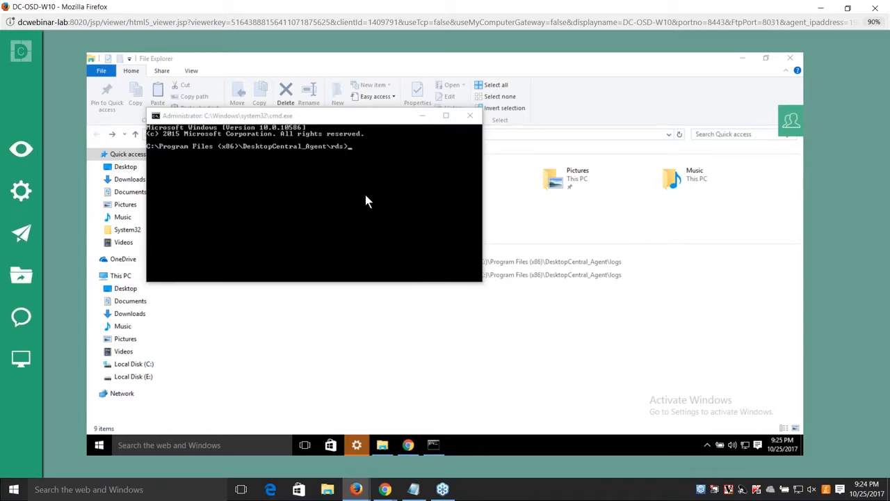
click(876, 7)
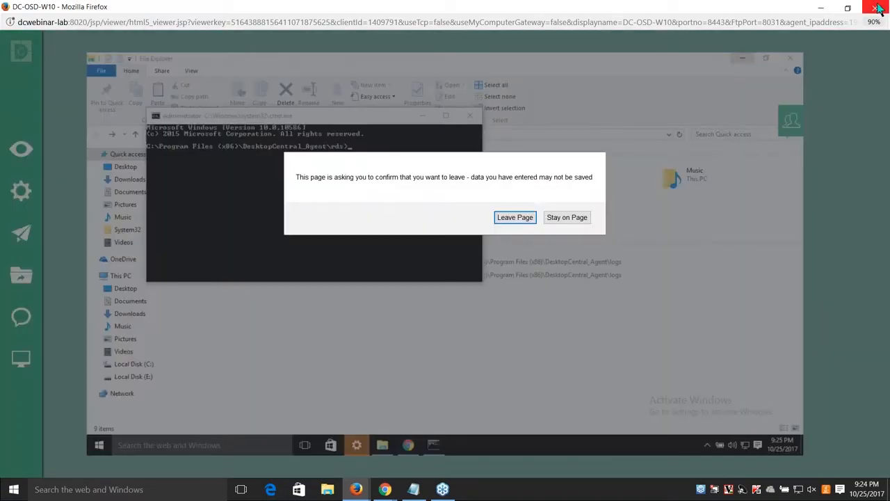
click(514, 218)
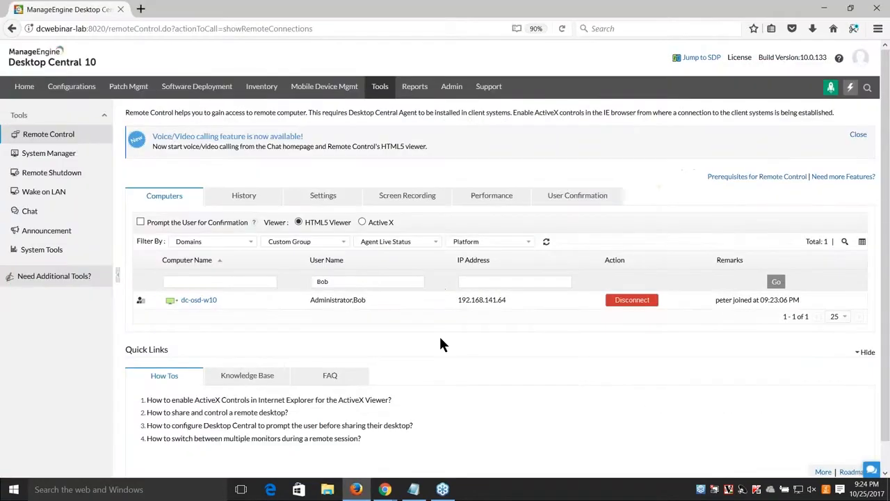
mouse_move(385, 489)
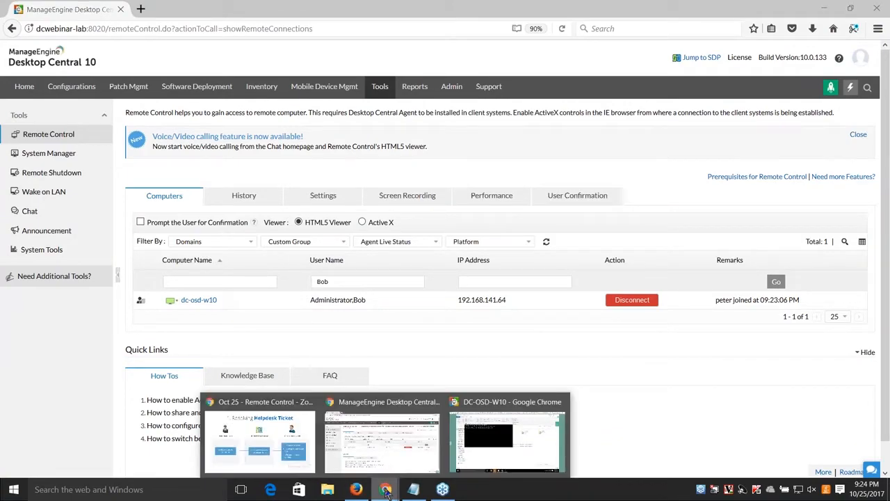
click(467, 451)
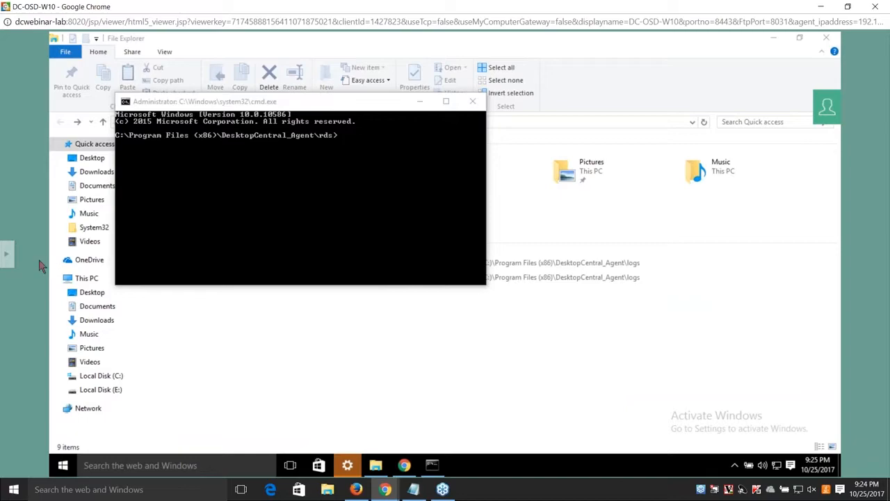
Step: Start a text chat with the remote user from the DC-OSD-W10 session
click(6, 254)
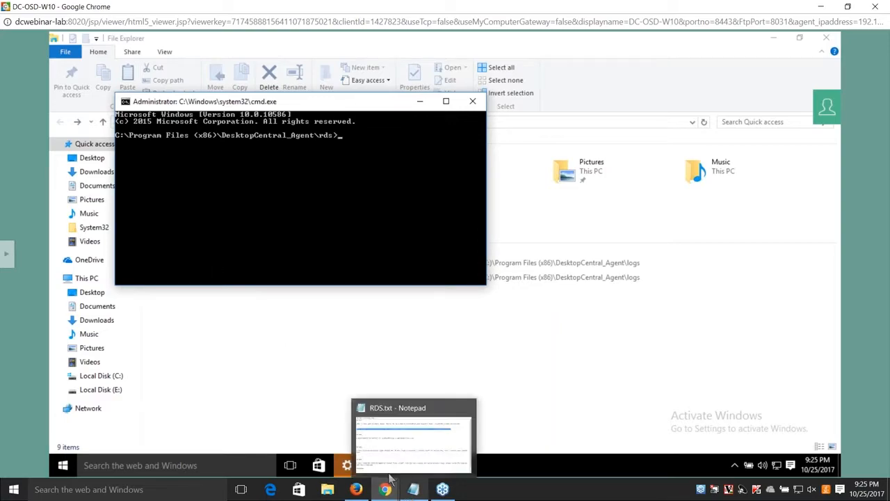
click(7, 254)
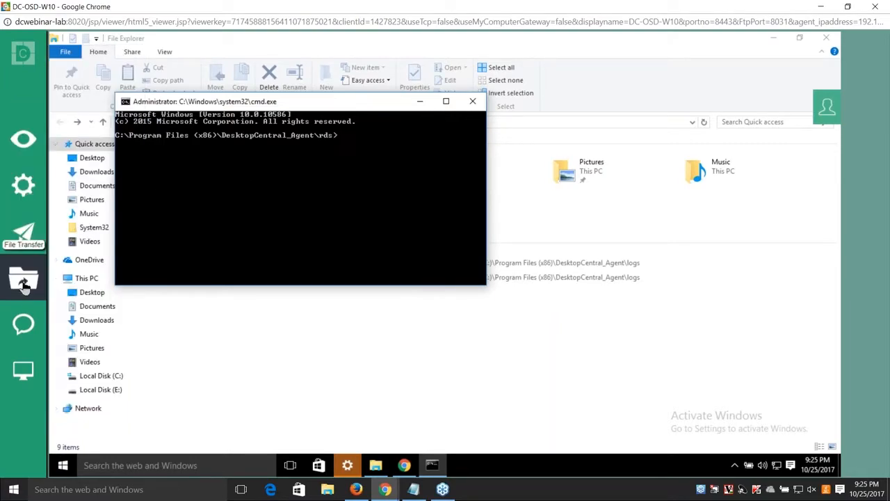
mouse_move(29, 328)
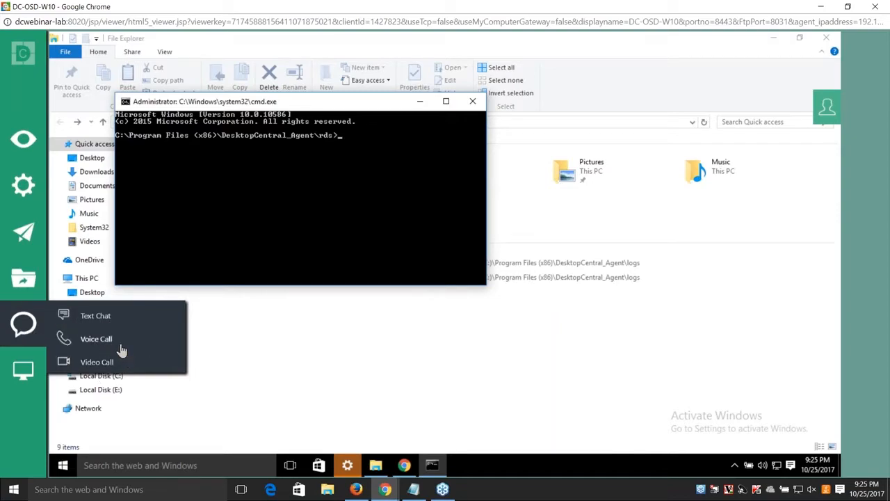
click(93, 317)
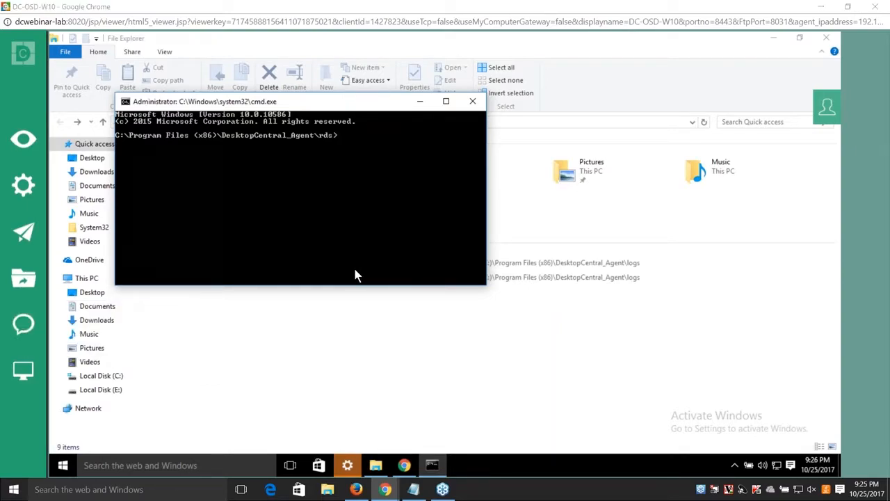
Step: Copy the message in RDS.txt that reports the Adobe Acrobat and WiFi fixes and asks to restart the computer
click(413, 489)
click(344, 264)
drag(90, 314, 68, 282)
key(ctrl+c)
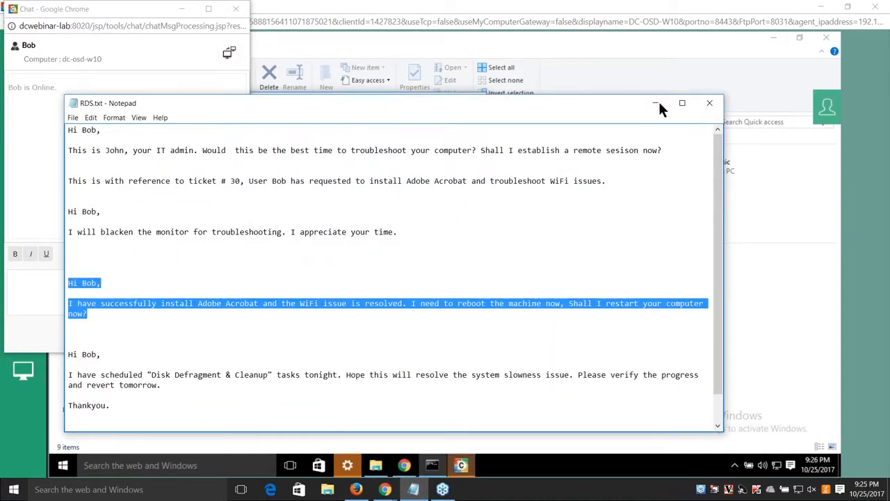
Step: Minimize Notepad, then paste the copied message into the chat with the remote user and send it
click(658, 101)
click(110, 292)
key(ctrl+v)
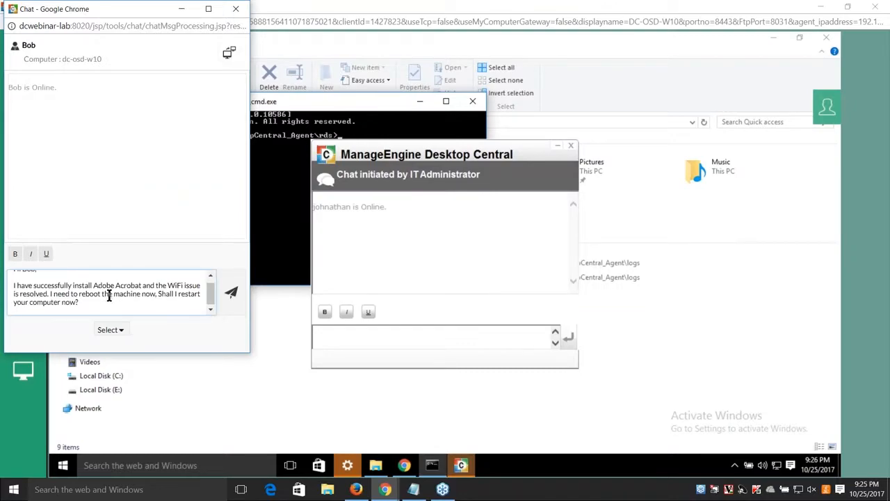
scroll(97, 303, up, 1)
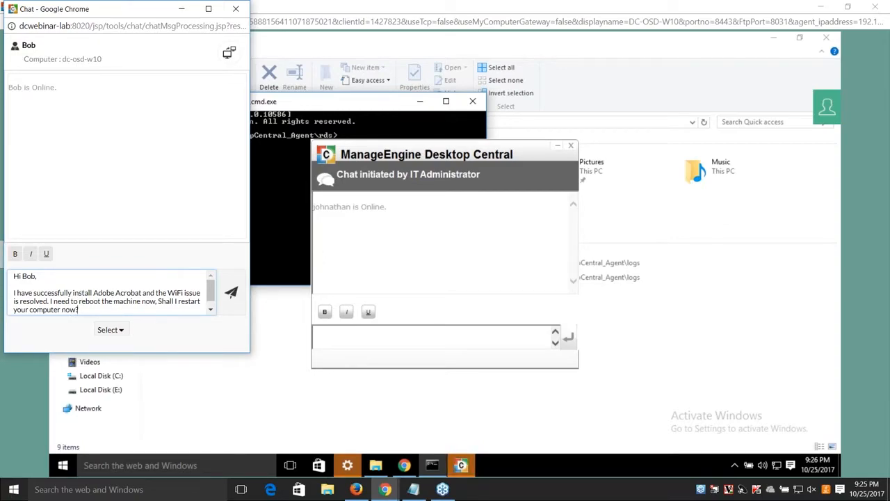
click(111, 330)
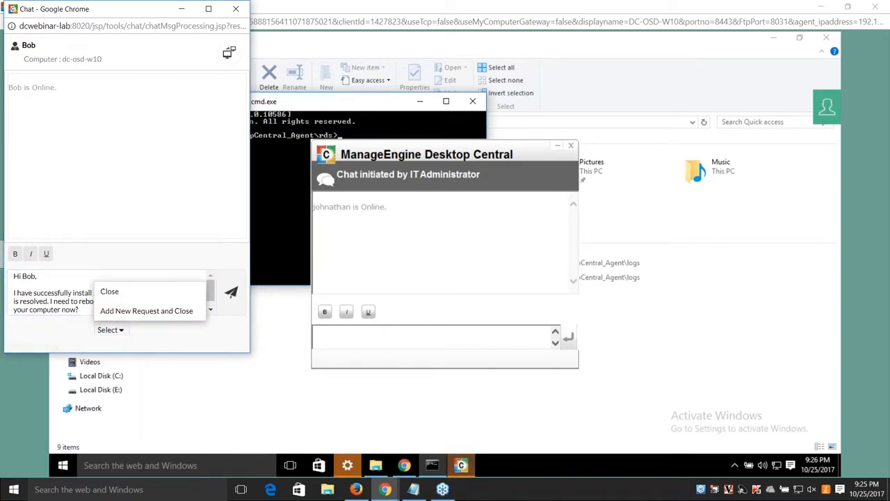
click(229, 299)
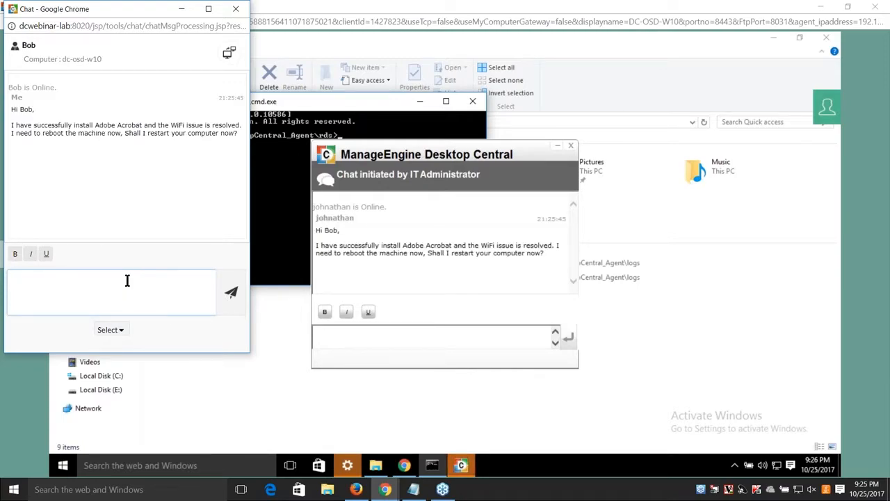
Step: Reply "Yes" in the chat window on the remote desktop and return to the technician's Chat window
click(340, 338)
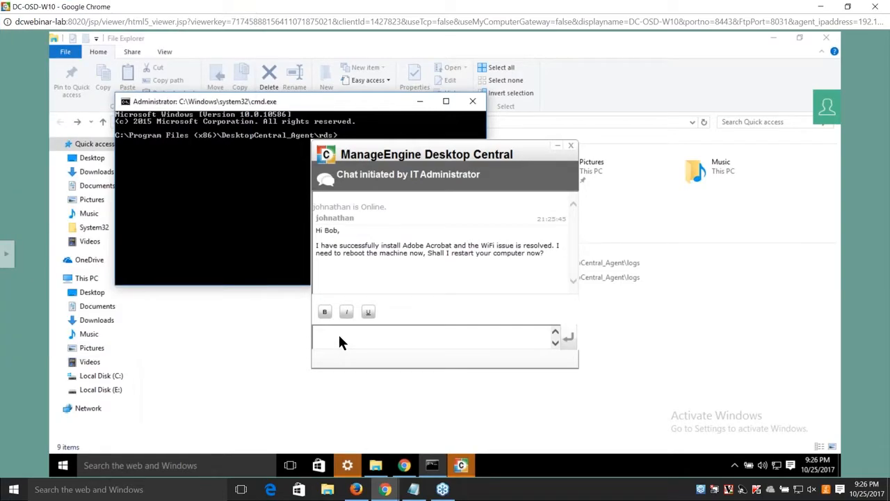
click(340, 338)
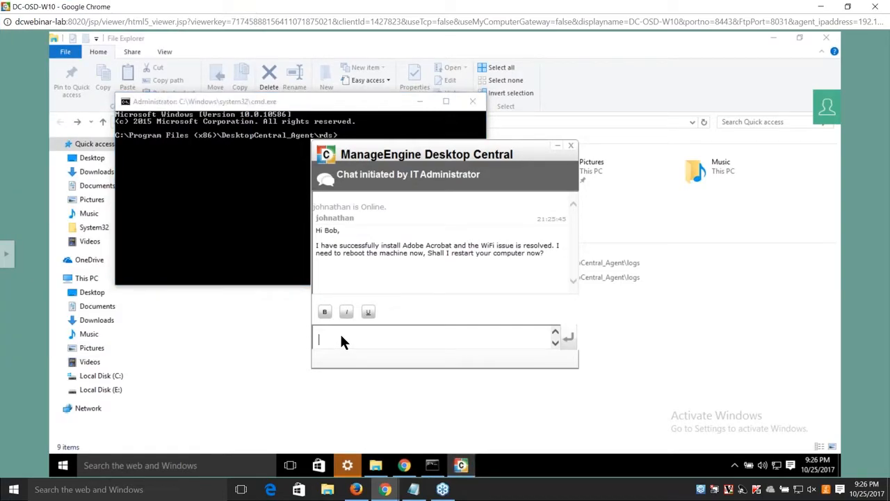
key(Return)
mouse_move(385, 489)
click(551, 426)
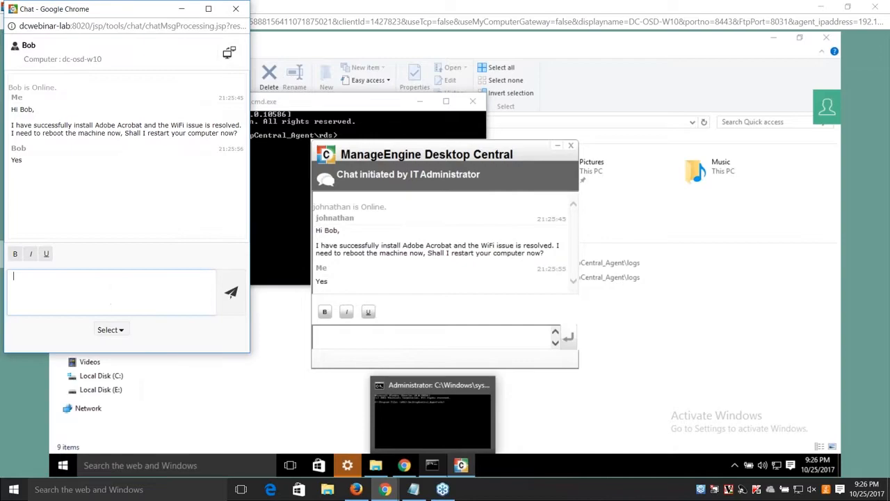
Step: Send "Thanks" to the remote user and end the chat with Add New Request and Close
click(115, 297)
text(Thanks)
key(Return)
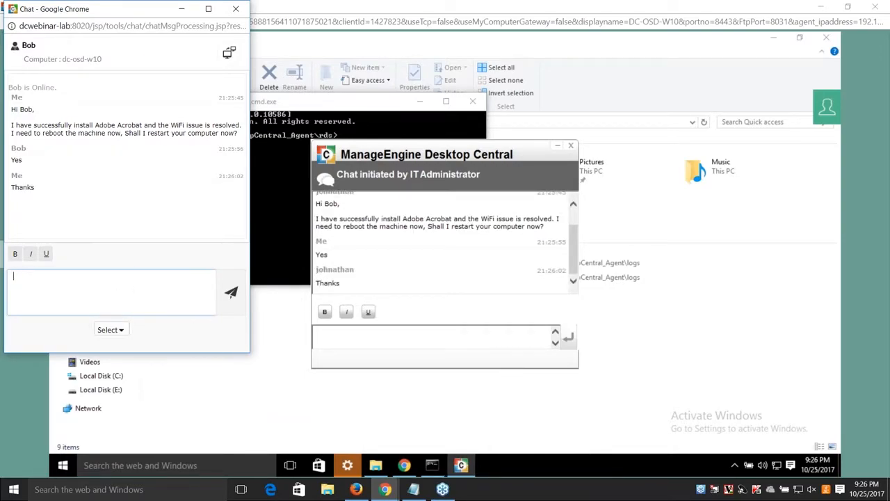
click(112, 330)
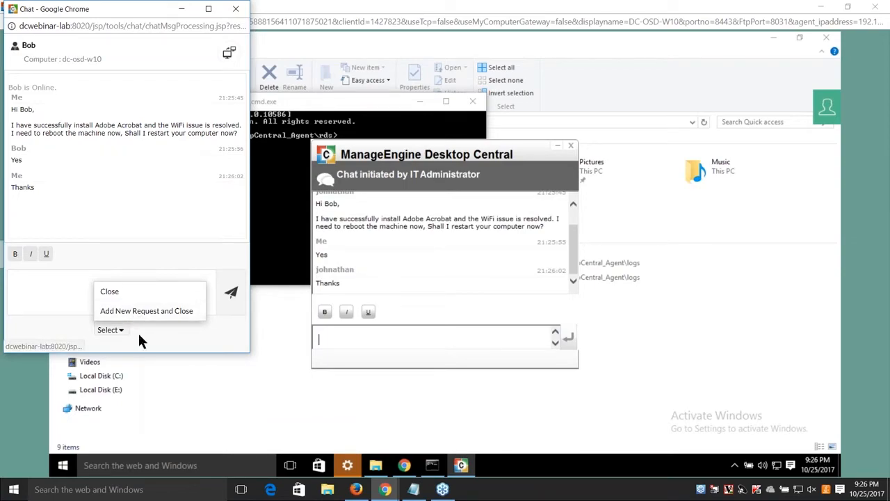
click(130, 313)
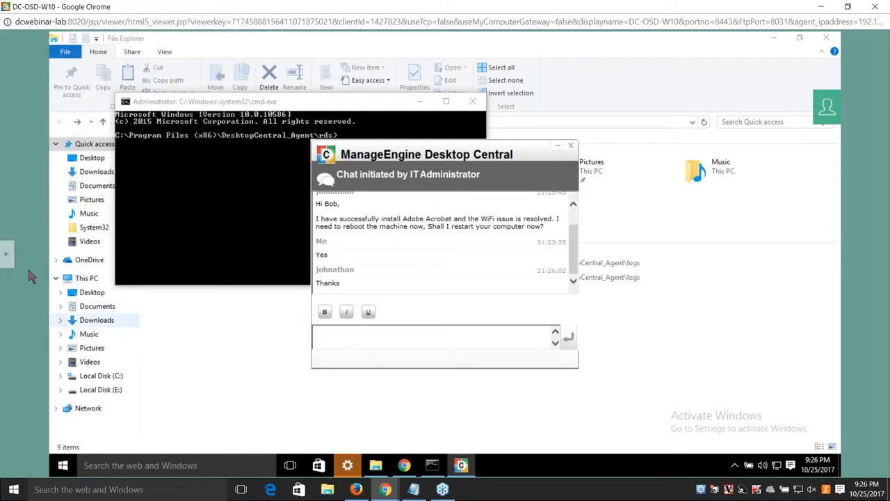
Step: Open Quick Launch for the remote computer and view its Power Options, including Reboot
click(8, 257)
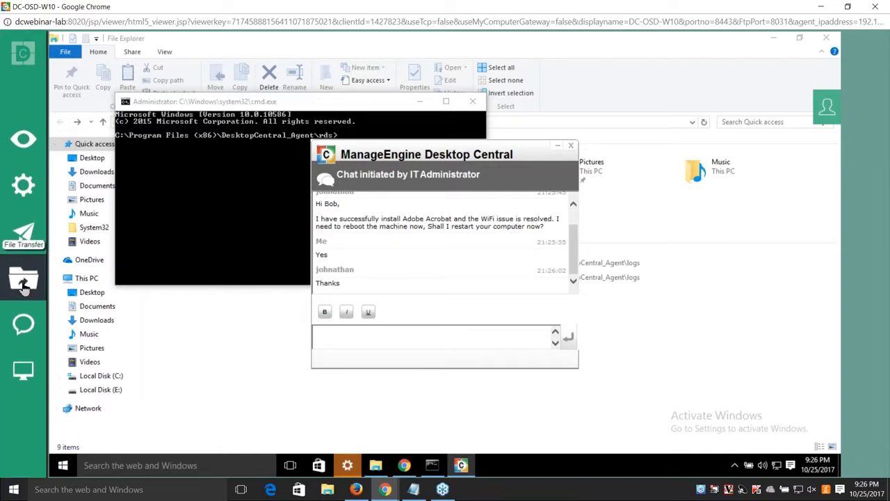
click(25, 239)
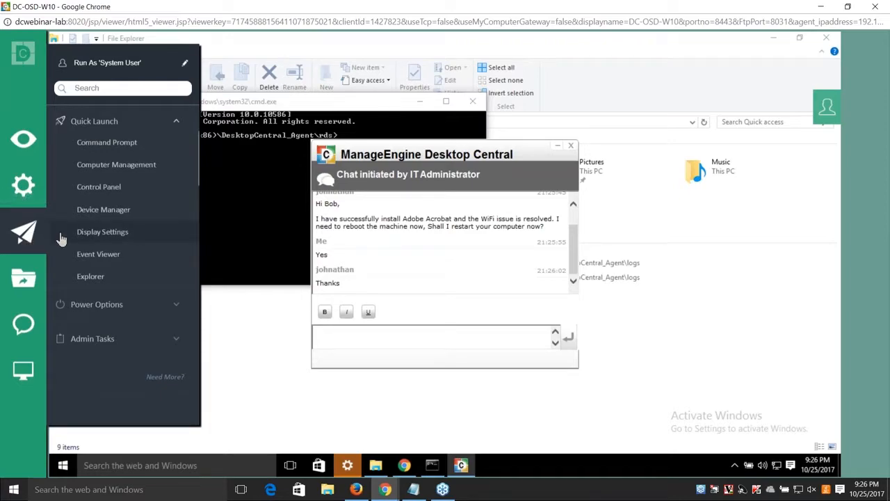
click(90, 309)
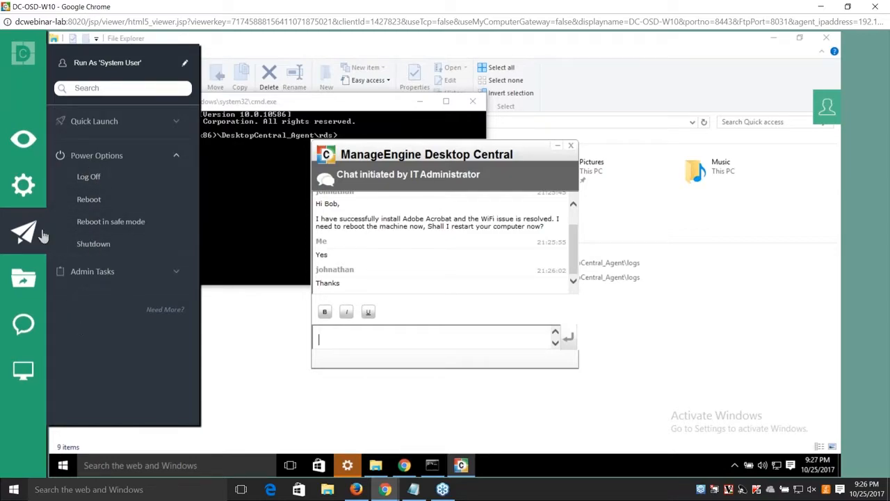
Step: Use Revoke Monitor to lift the blackout on the remote computer's screen
mouse_move(28, 188)
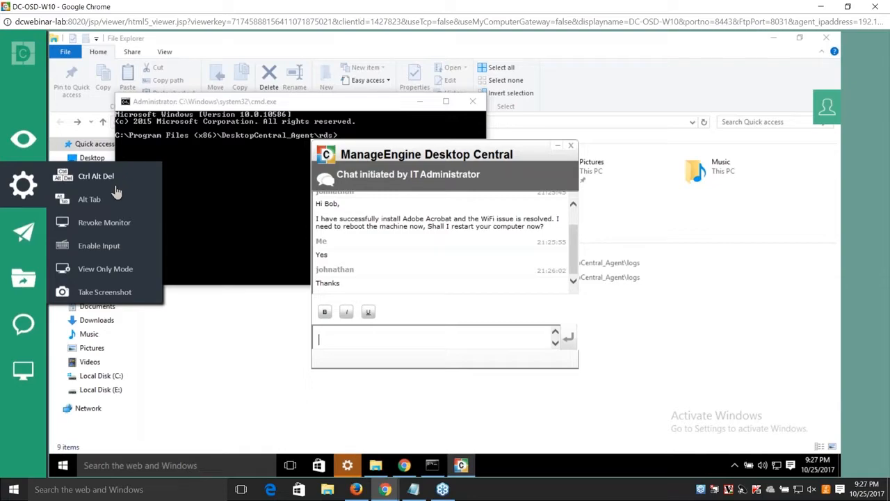
click(128, 226)
click(445, 280)
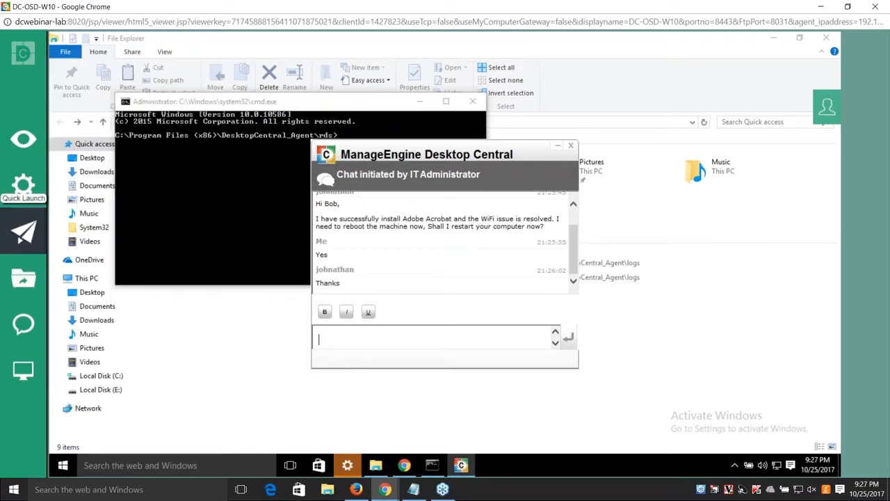
Step: Browse the full list of system tools in Quick Launch and view the Admin Tasks
click(97, 126)
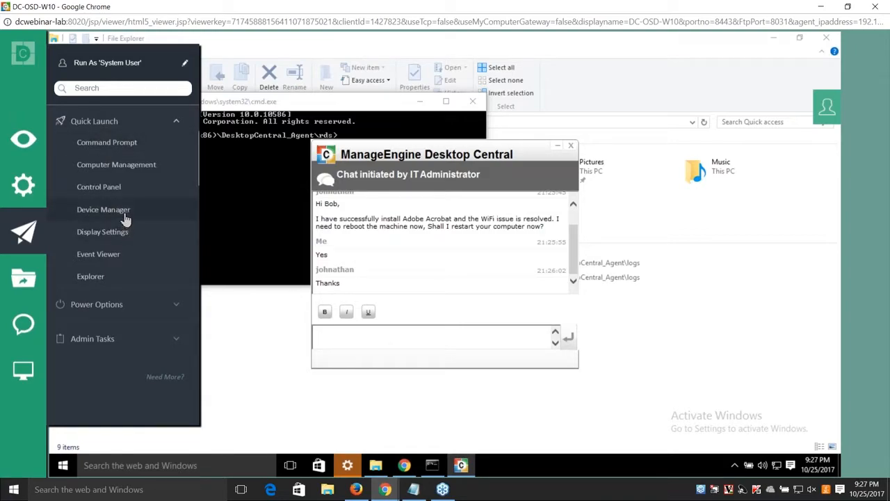
scroll(125, 220, down, 3)
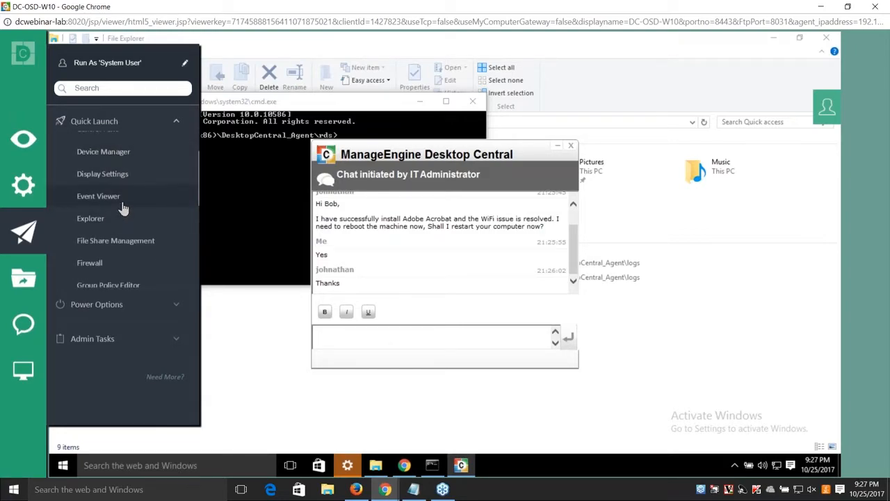
scroll(119, 261, down, 5)
scroll(120, 262, down, 5)
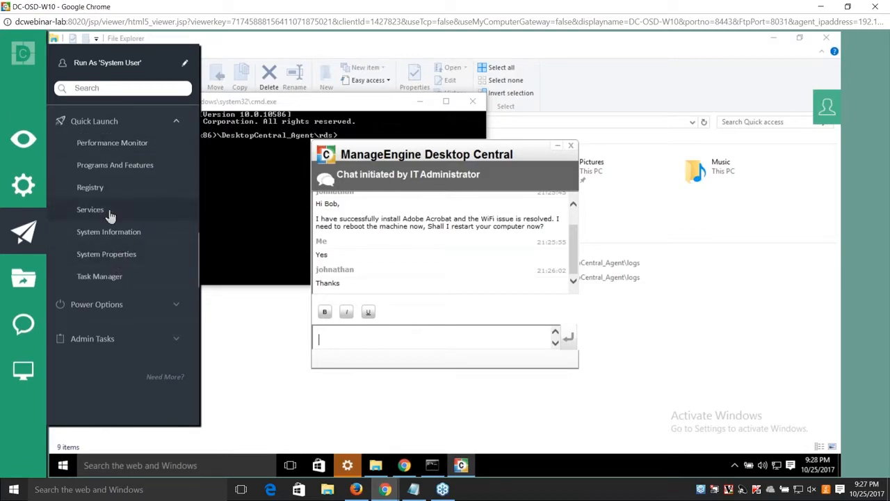
click(112, 339)
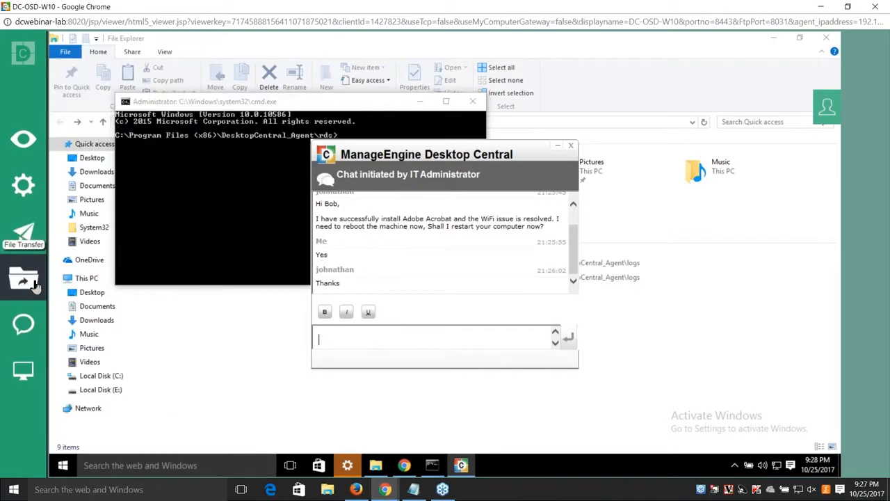
mouse_move(20, 142)
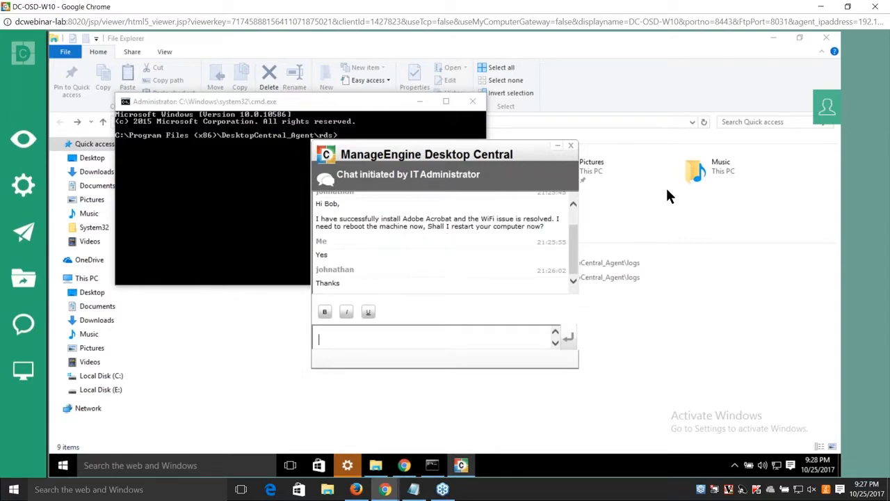
Step: Check who is remotely controlling the computer and end the session by closing the viewer and leaving the site
click(826, 108)
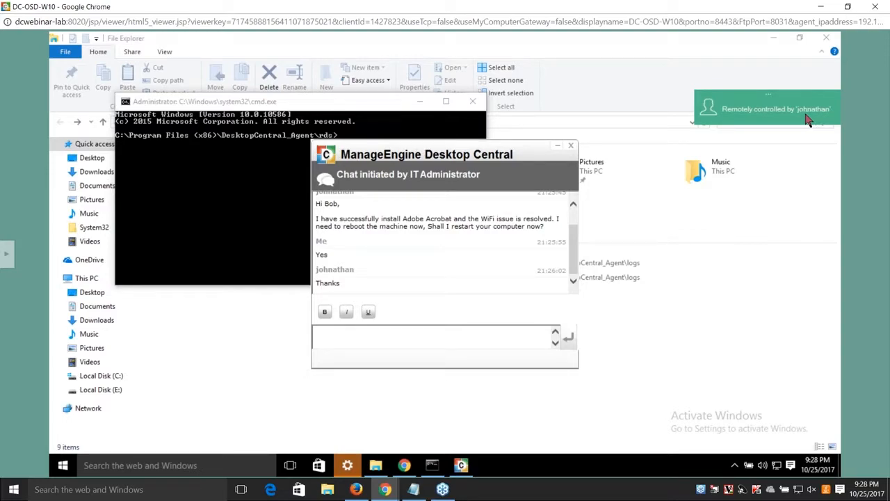
click(4, 262)
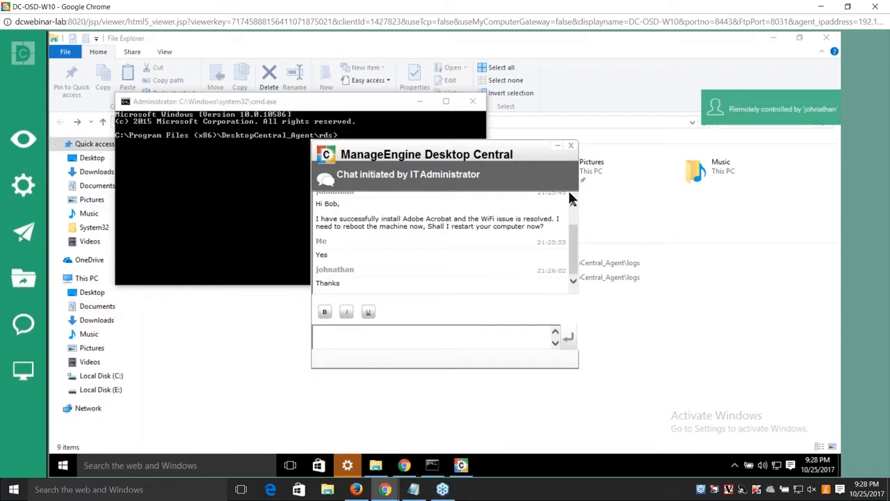
click(876, 8)
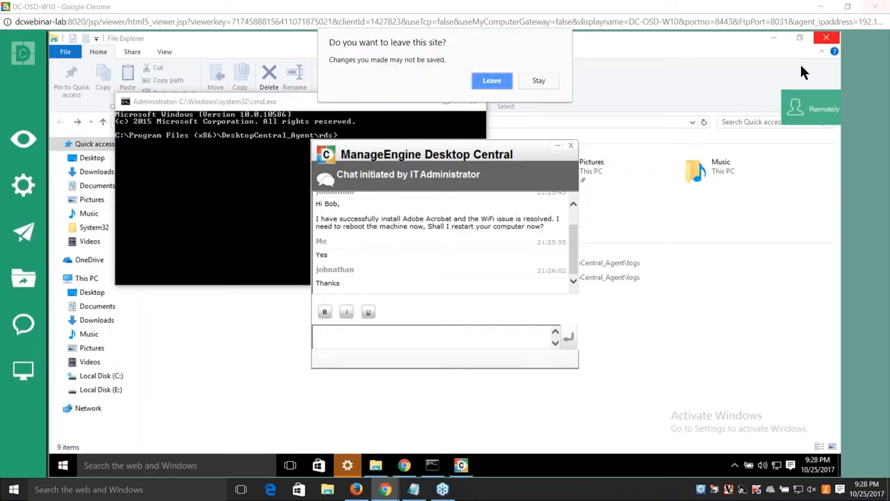
click(489, 84)
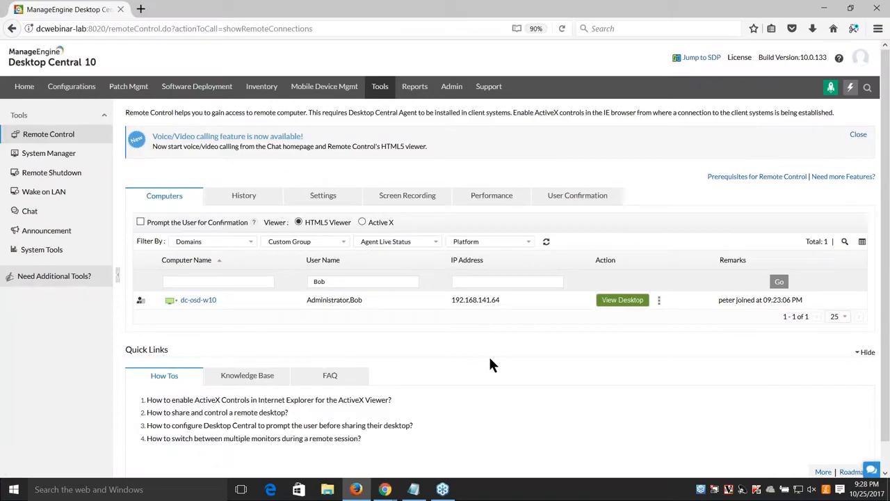
Step: Switch to the full-screen slide presentation and advance to the "1.Remote Control" slide
key(alt+Tab)
key(alt+Tab)
key(alt+Tab)
key(alt+Tab)
key(Right)
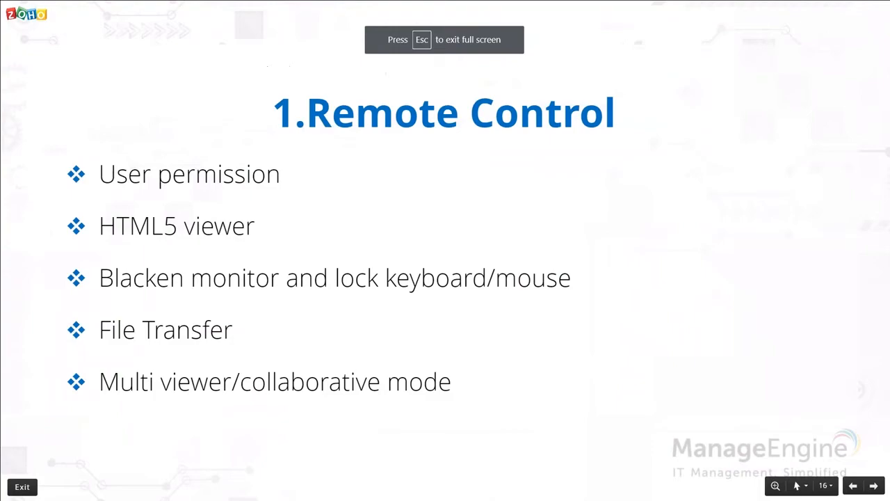
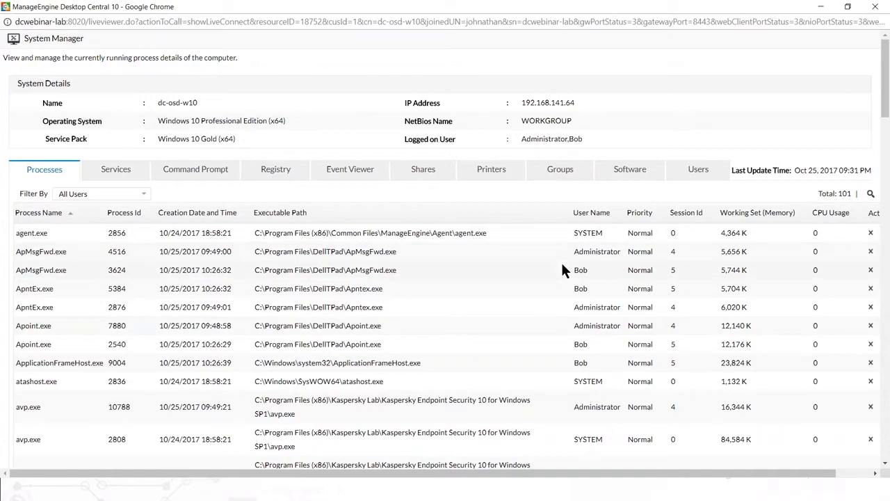
Step: Sort dc-osd-w10's processes by CPU usage, and request to kill the System process but cancel at the confirmation
click(821, 217)
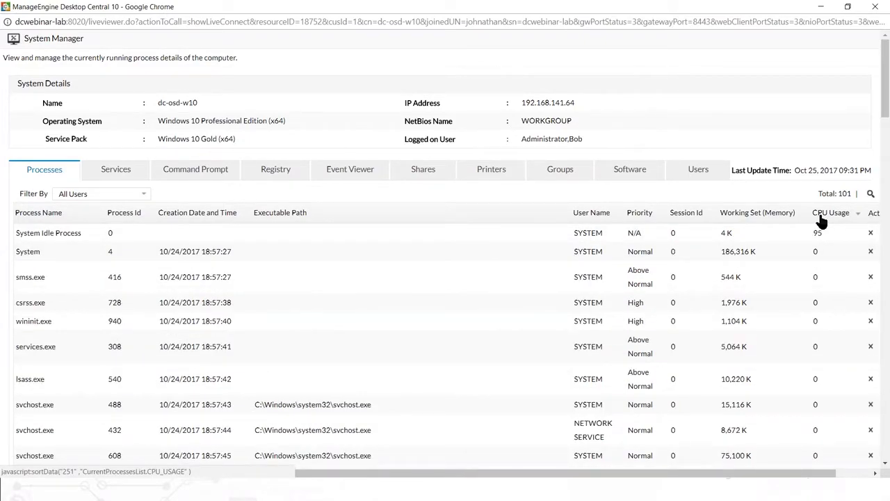
drag(832, 472, 868, 475)
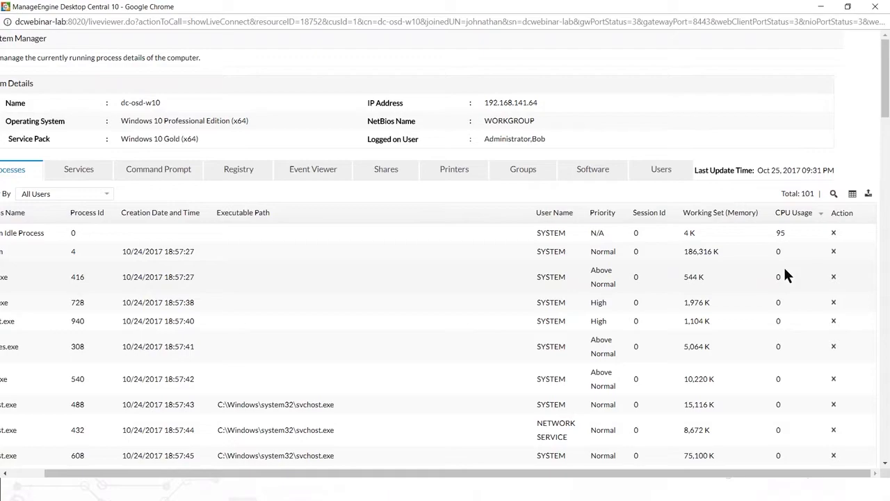
drag(775, 480, 796, 473)
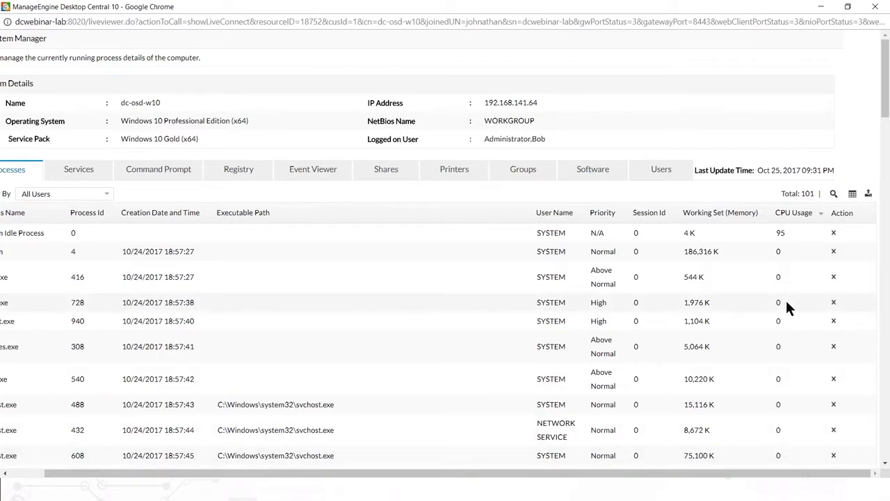
click(833, 251)
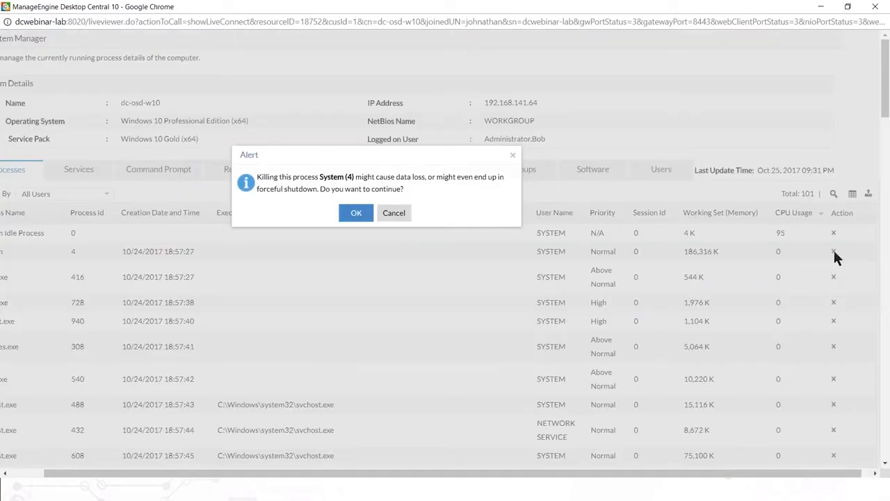
click(394, 213)
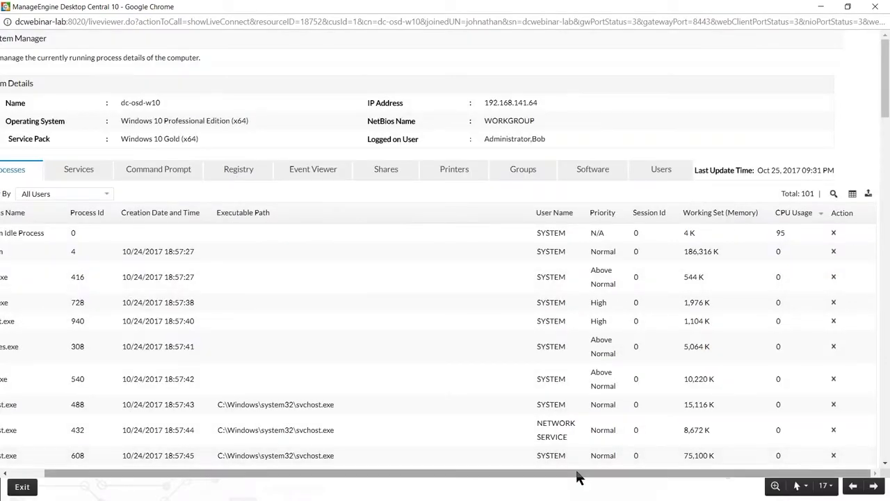
drag(576, 474, 411, 473)
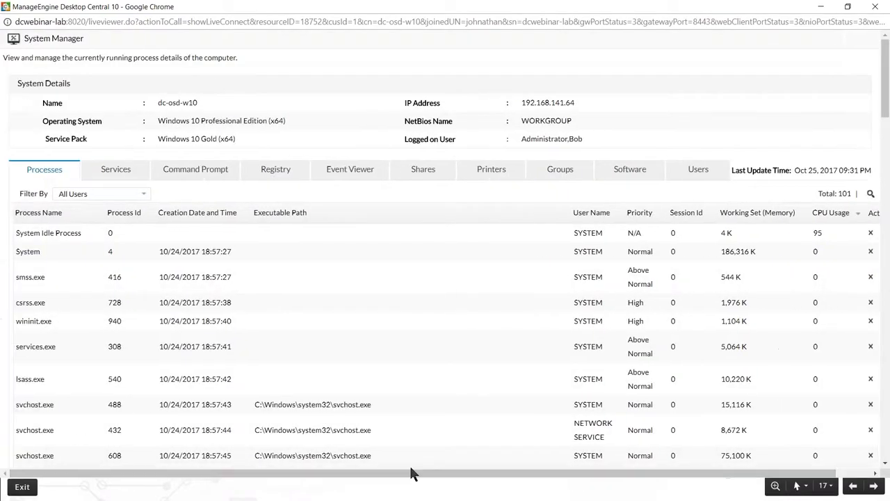
Step: Sort the services of dc-osd-w10 by status with running ones first, view one service's available actions, and show the column search fields
click(115, 169)
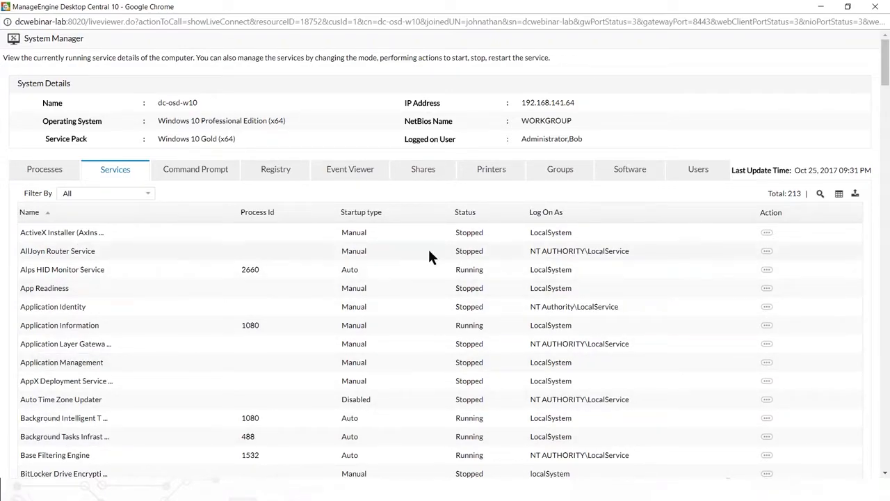
click(477, 220)
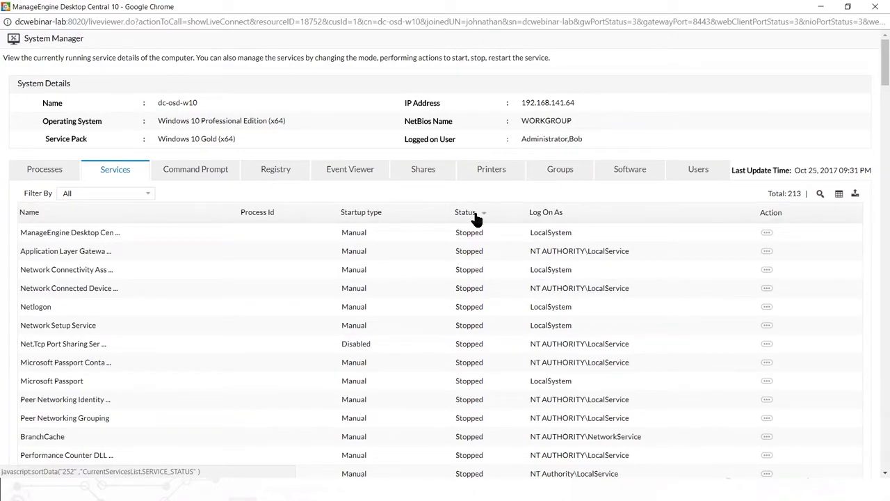
click(477, 220)
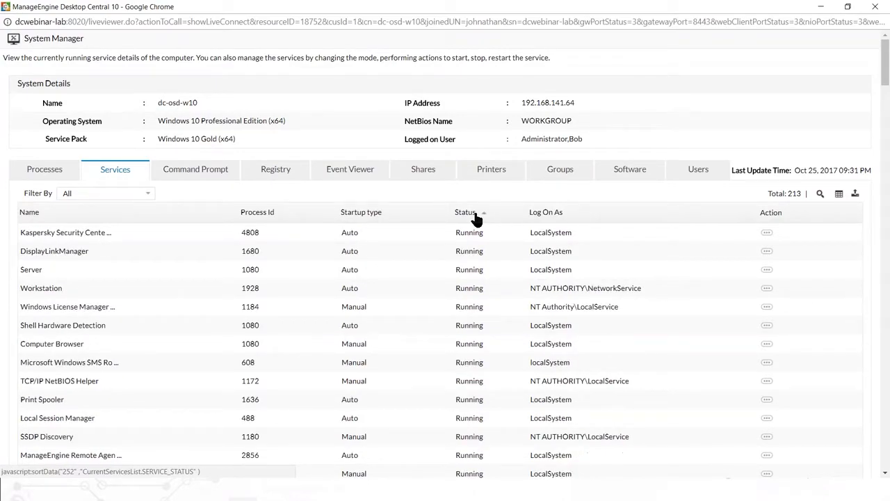
click(766, 269)
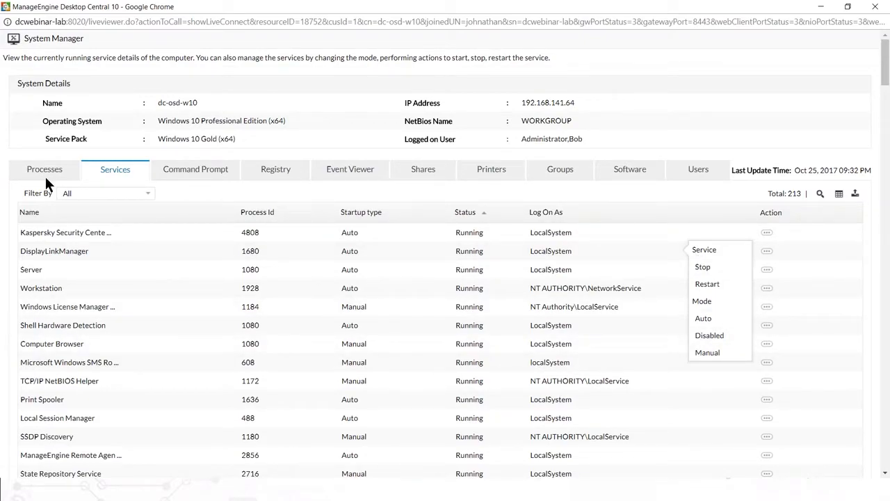
click(820, 195)
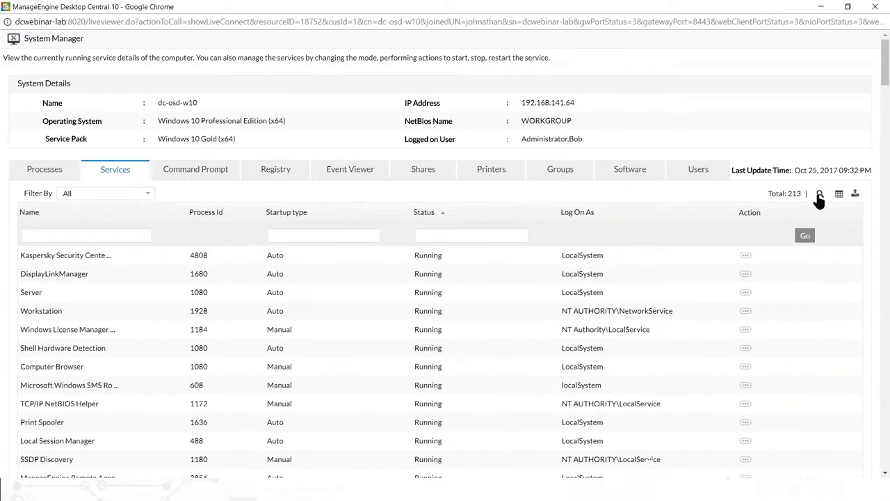
Step: Return to the process list and examine its columns from Process Id across to CPU Usage and Action
click(45, 174)
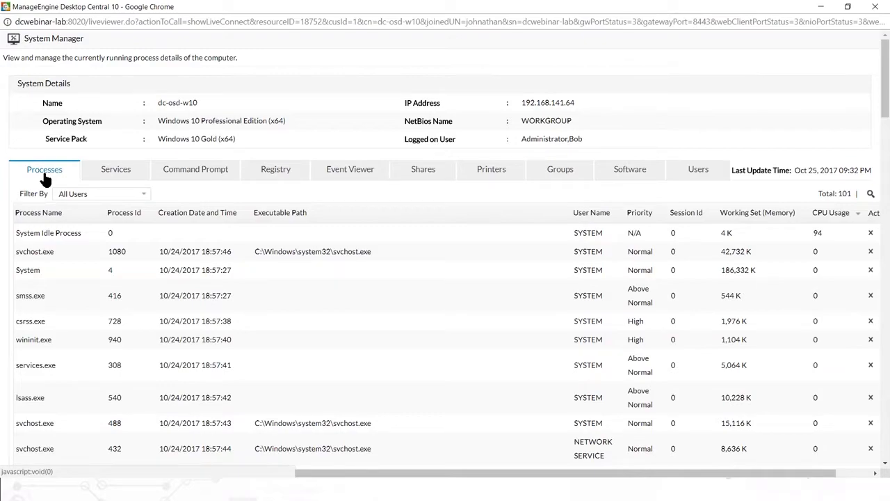
drag(624, 477, 567, 476)
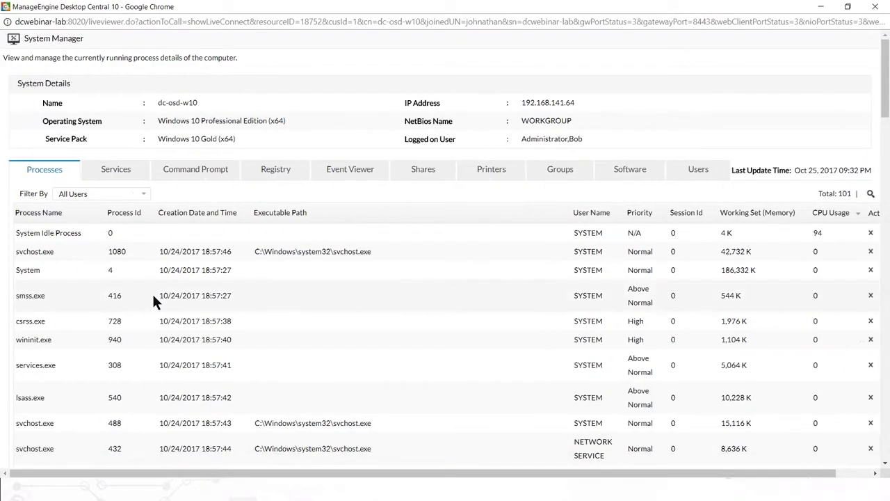
triple_click(135, 212)
mouse_move(726, 481)
drag(730, 477, 766, 479)
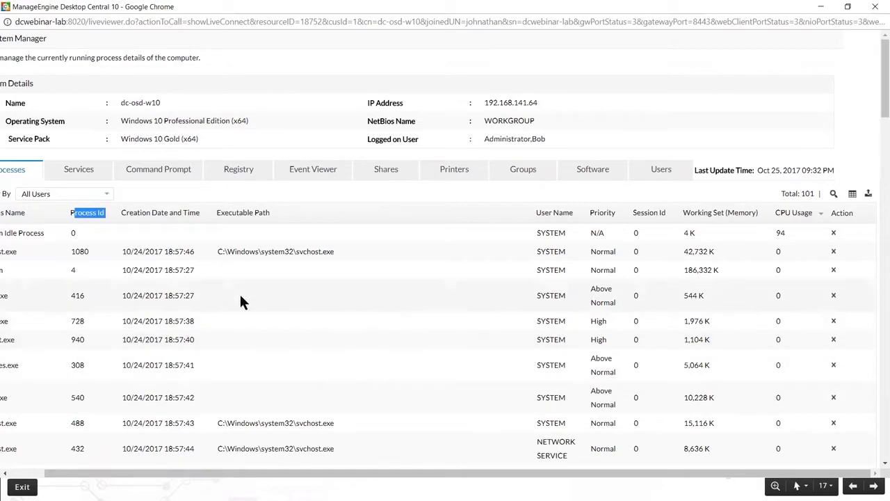
Step: Run ipconfig in the remote command prompt of dc-osd-w10
click(164, 178)
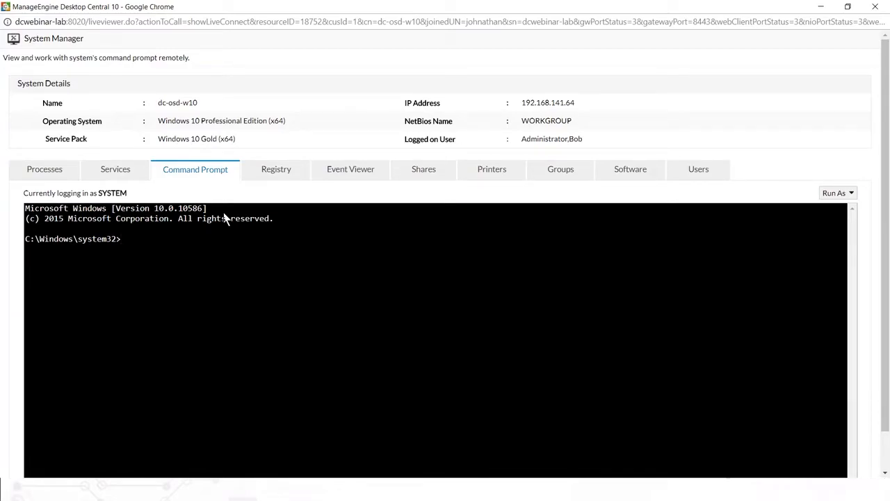
text(ipconfig)
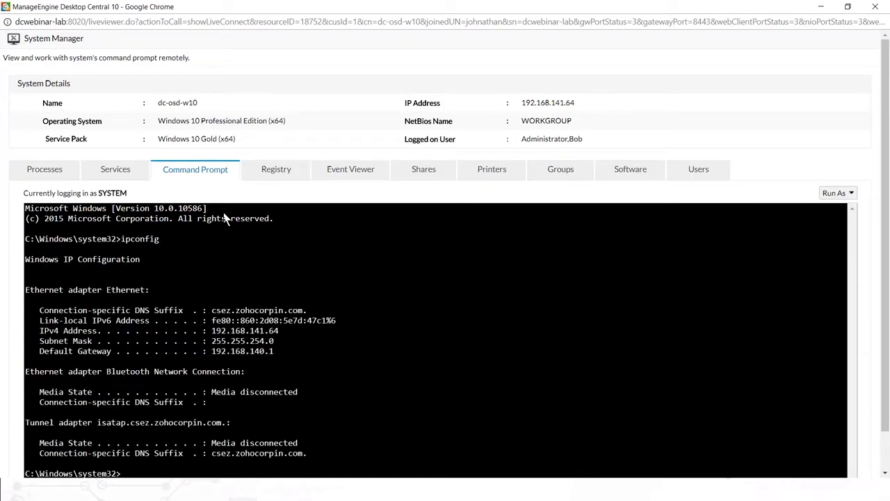
Step: Open the remote registry of dc-osd-w10 with HKEY_LOCAL_MACHINE as the root key
click(272, 173)
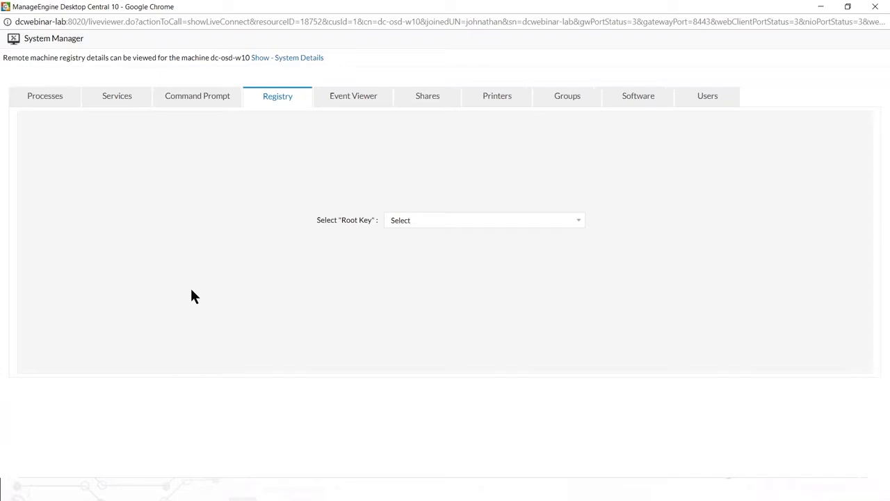
click(418, 222)
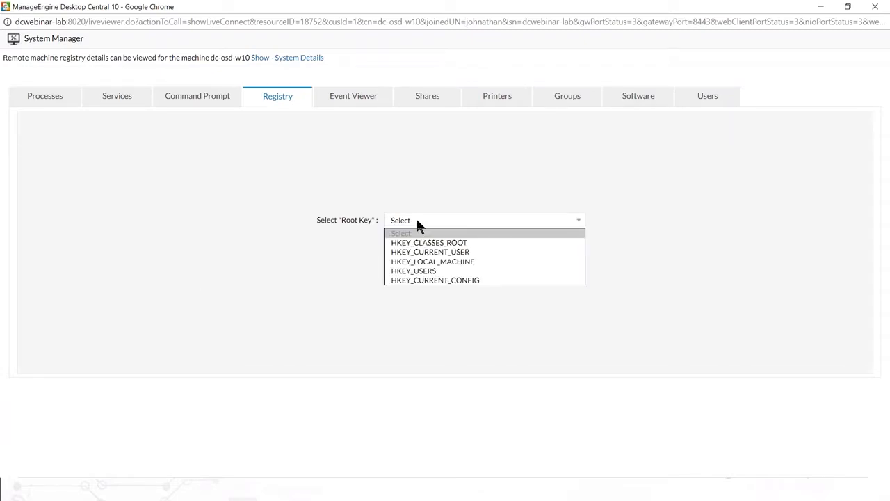
click(435, 262)
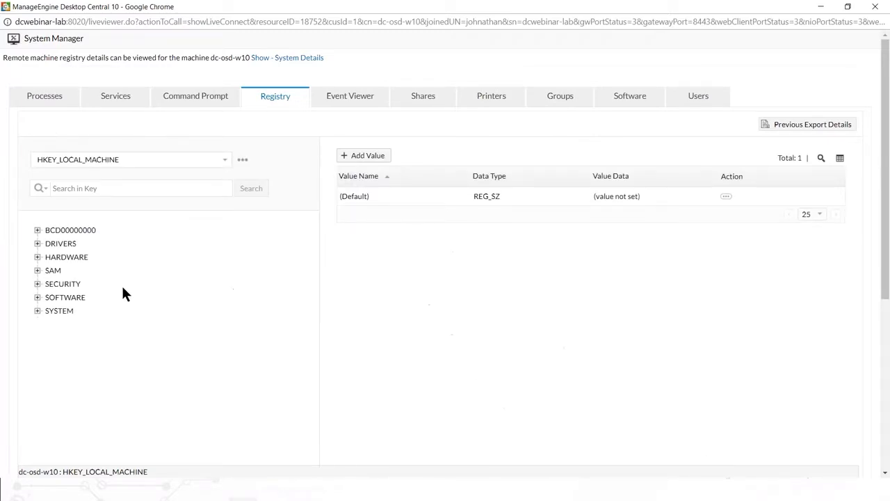
Step: Expand the SOFTWARE key under HKEY_LOCAL_MACHINE and view the column options of the registry value list
click(38, 284)
click(38, 283)
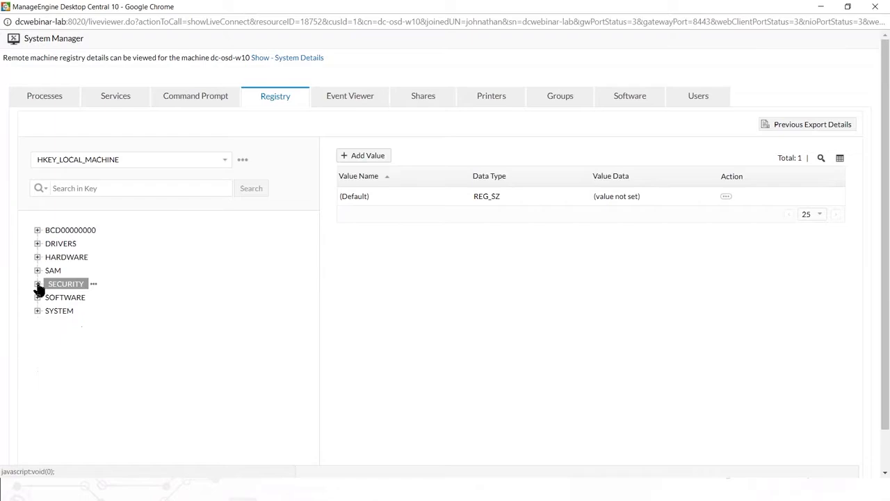
click(37, 297)
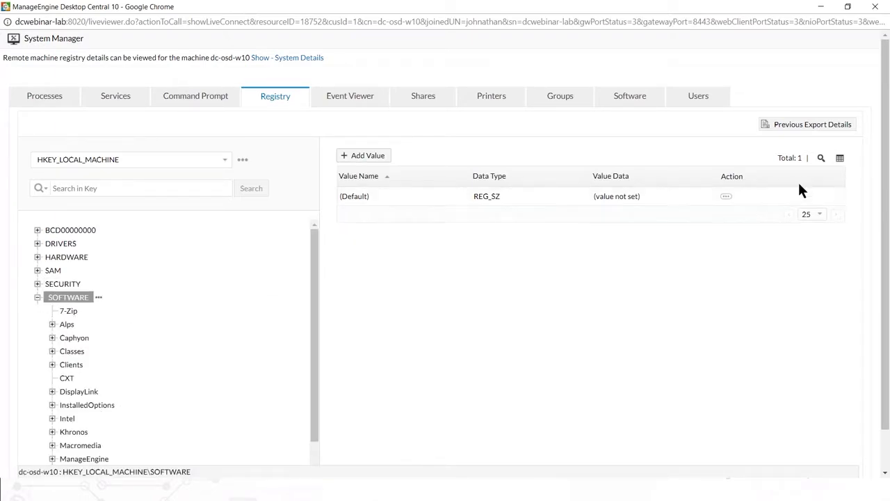
click(839, 160)
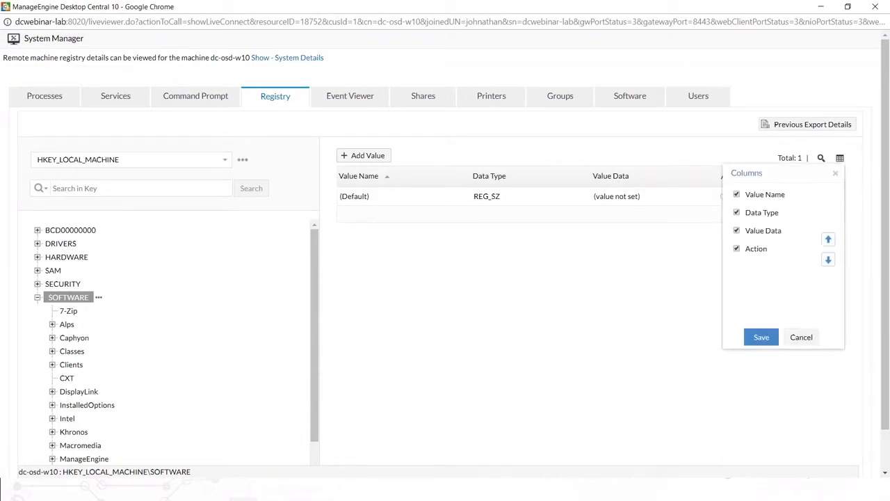
click(840, 159)
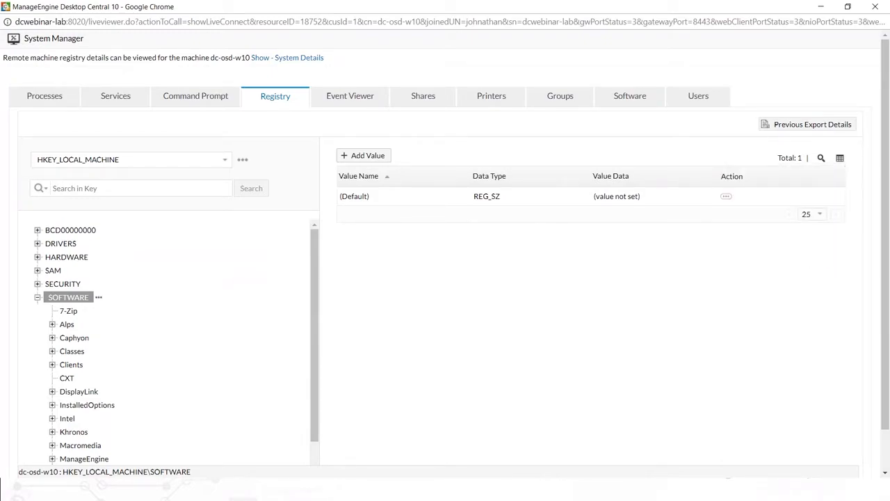
Step: Open the event logs of dc-osd-w10 and view the Application, Kaspersky Event Log, Security and System categories
click(349, 99)
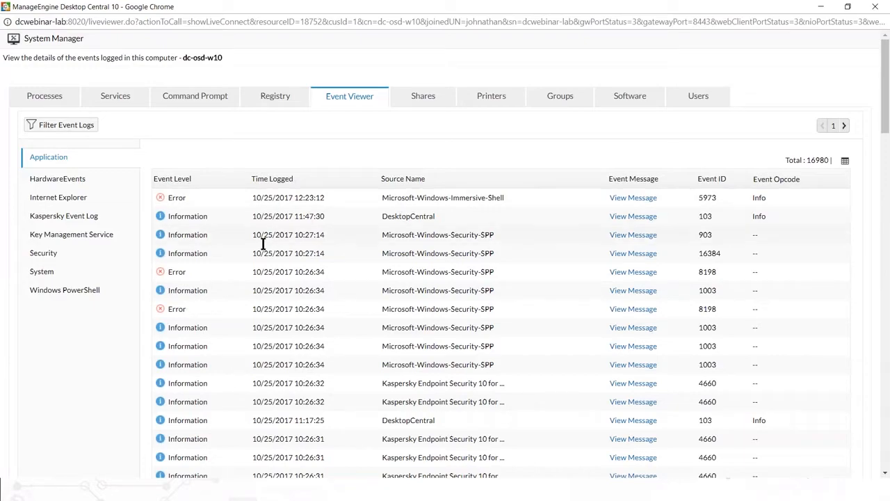
click(83, 217)
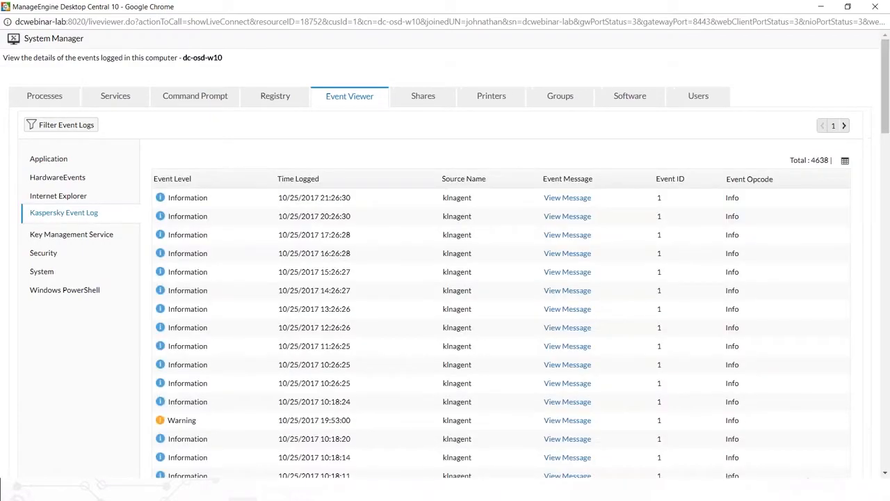
click(69, 254)
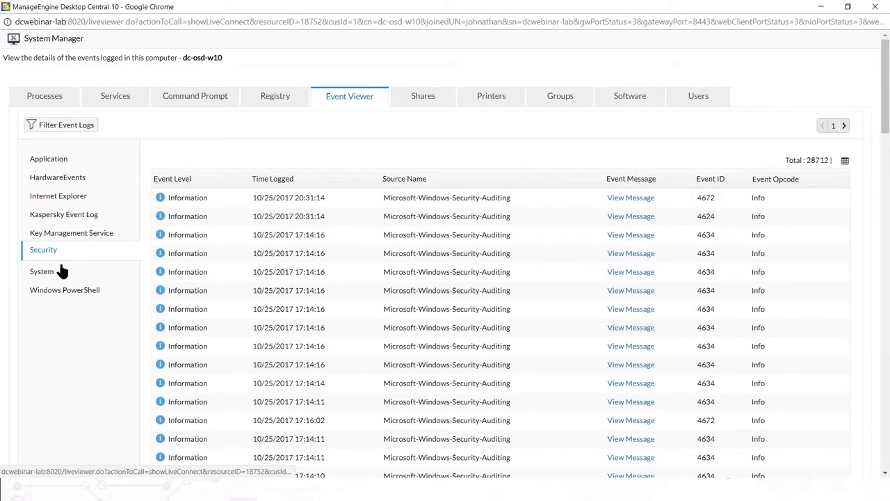
click(43, 272)
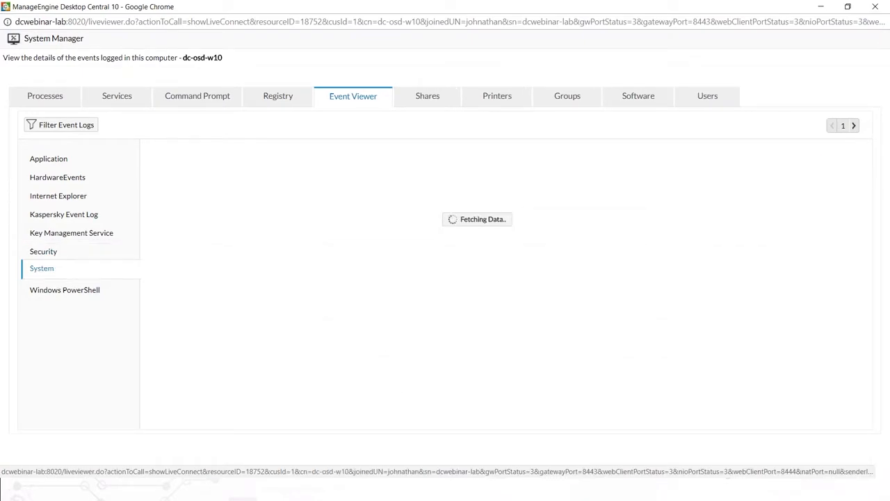
Step: Filter the System event log by the Error event level, with all sources and all times included
click(87, 128)
click(325, 169)
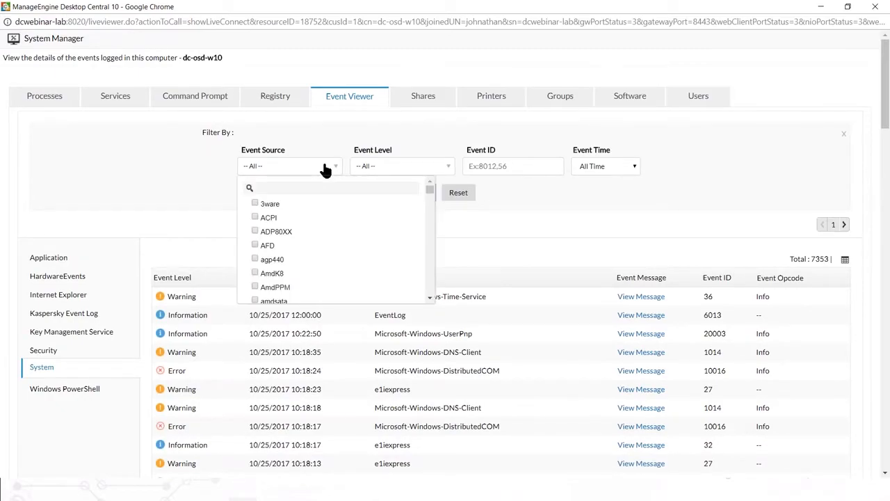
click(324, 168)
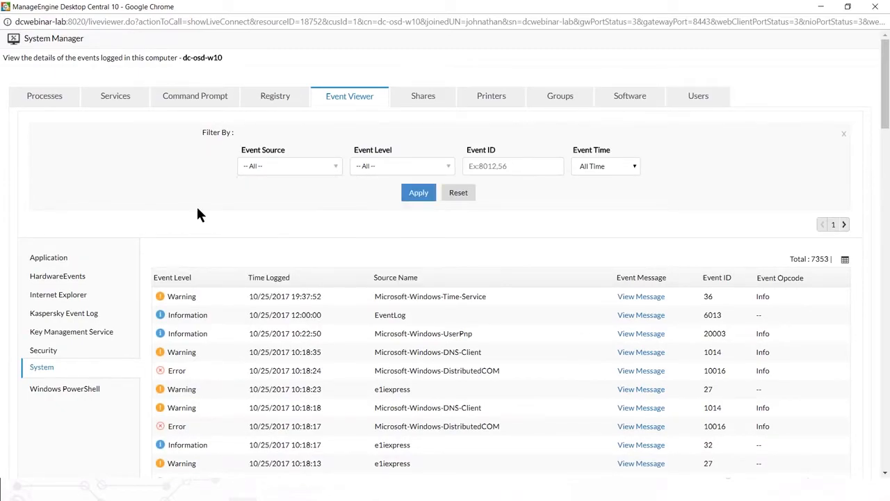
click(429, 172)
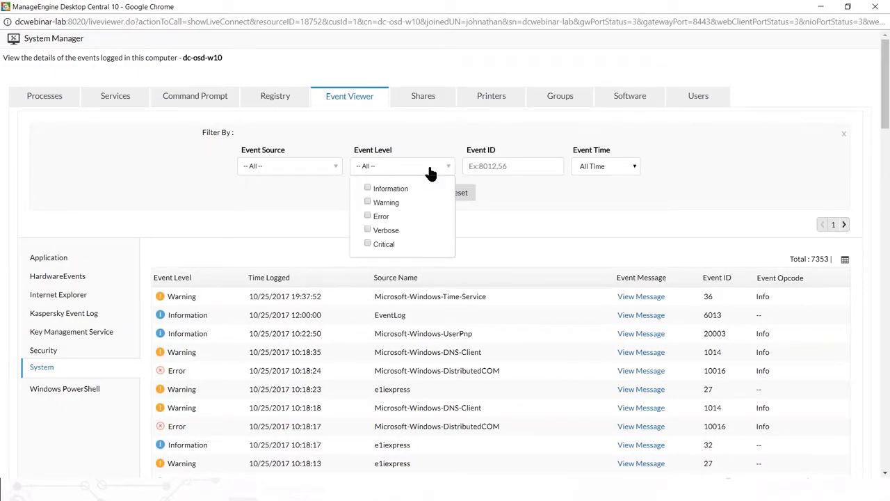
click(368, 218)
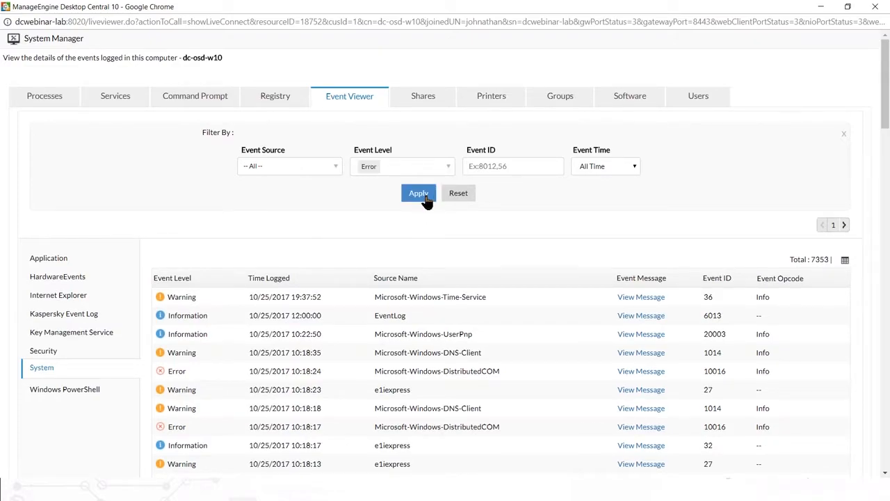
click(426, 199)
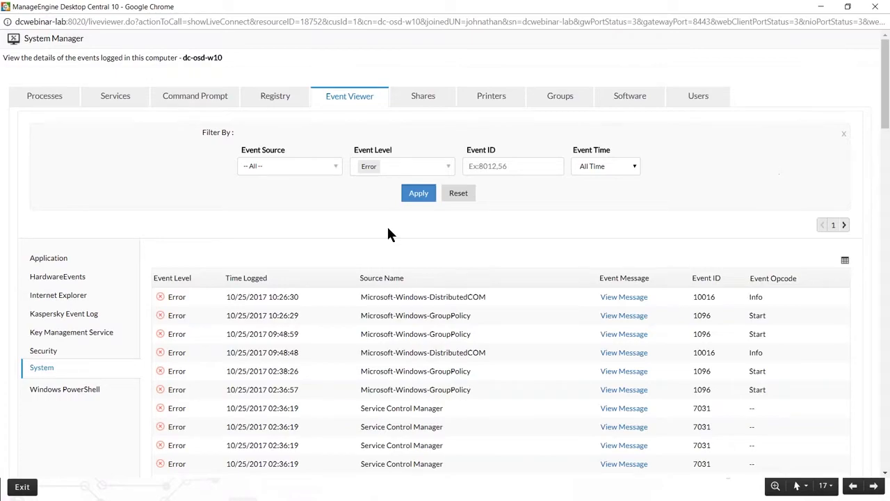
Step: Review the shares, share sessions, printers, installed software and user accounts of dc-osd-w10
click(418, 101)
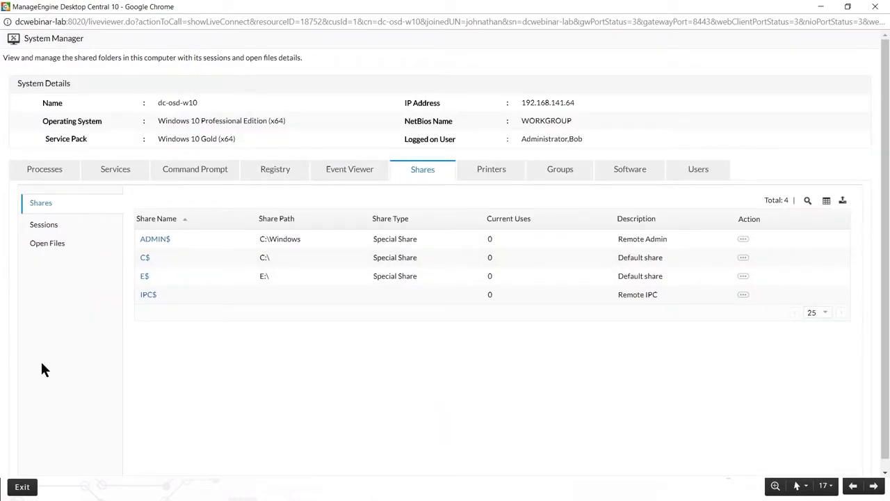
click(70, 227)
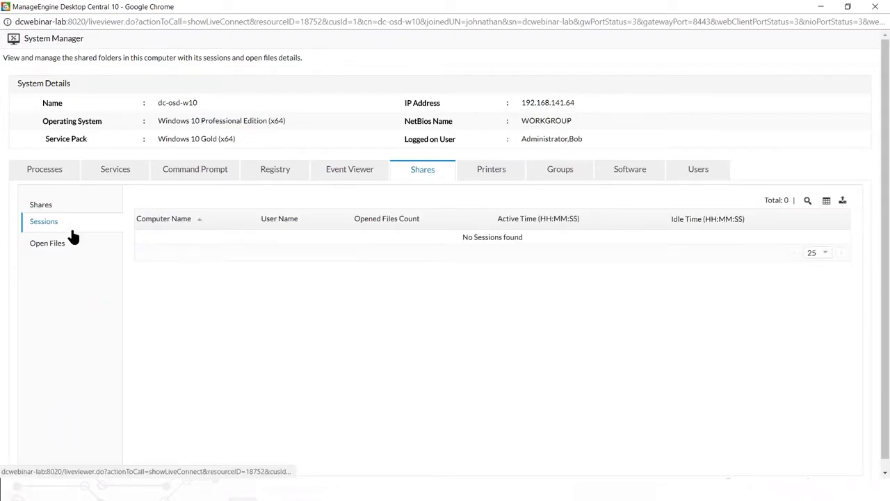
click(484, 174)
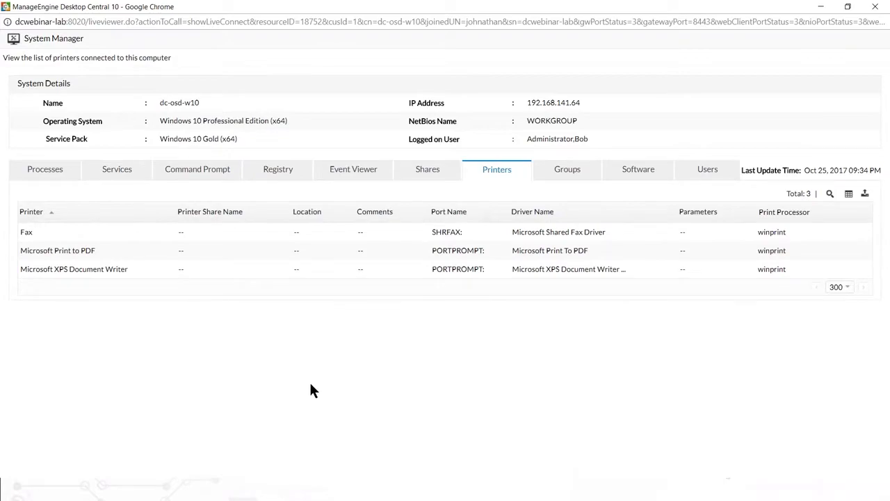
click(635, 176)
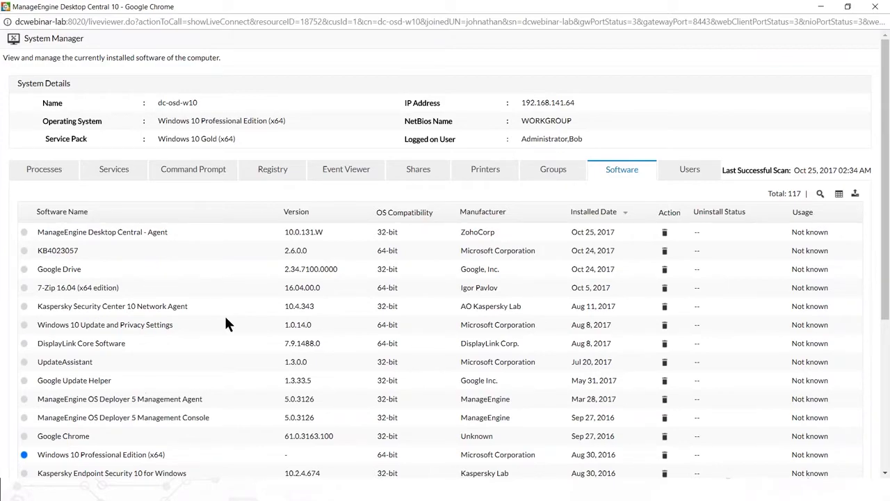
click(688, 170)
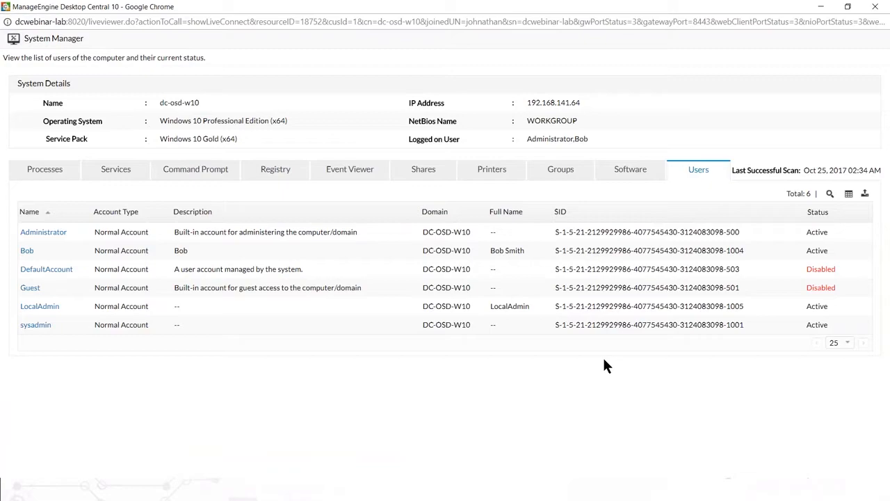
Step: Return to the process list of dc-osd-w10 and close the System Manager window
click(42, 170)
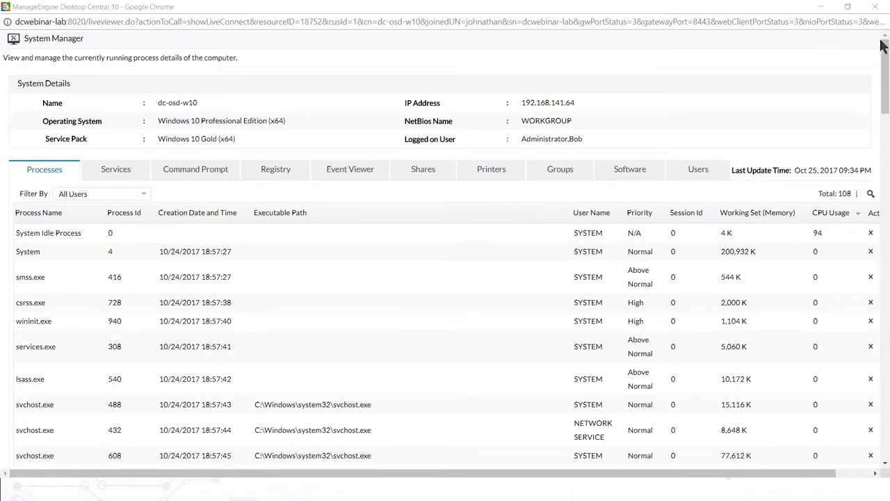
click(598, 72)
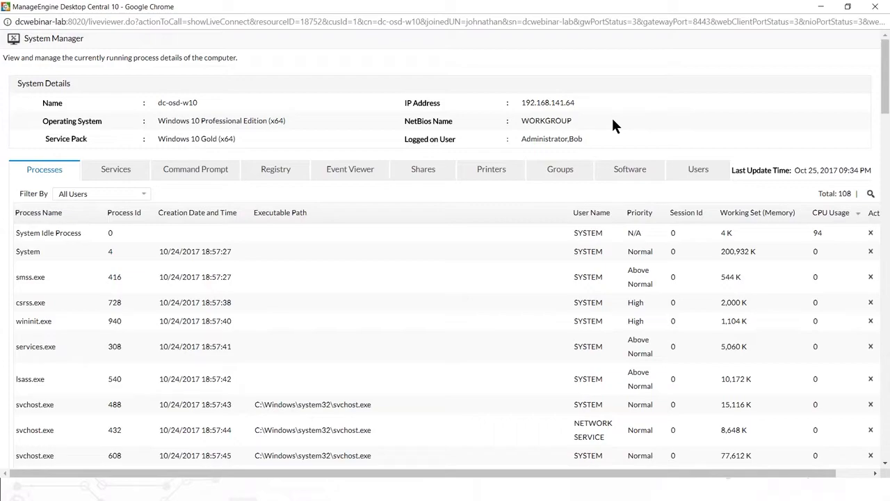
click(875, 6)
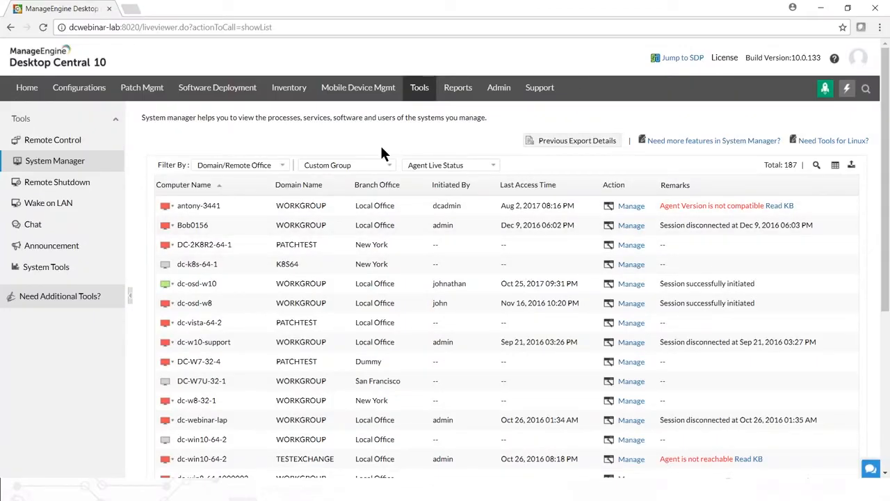
Step: Go to the System Tools task list and open the machine diagnose task scheduled for Aug 13, 2017 for modification
click(418, 89)
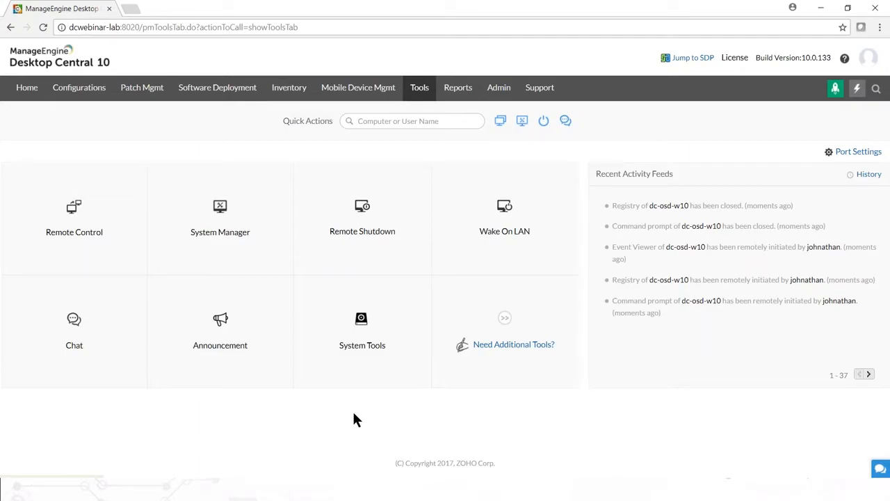
click(373, 352)
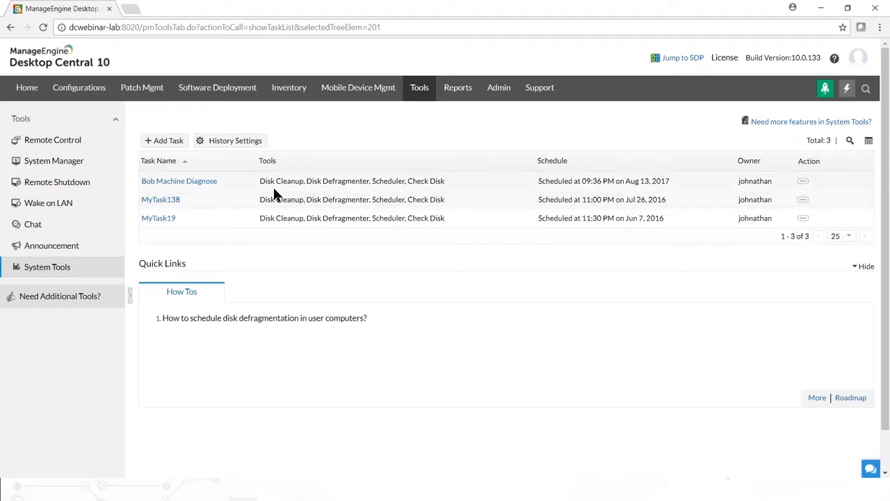
drag(273, 182, 351, 181)
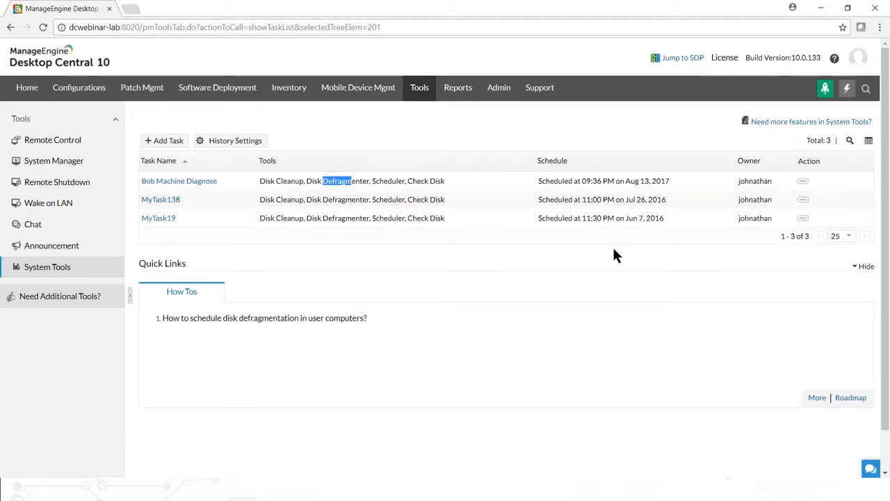
click(804, 181)
click(748, 181)
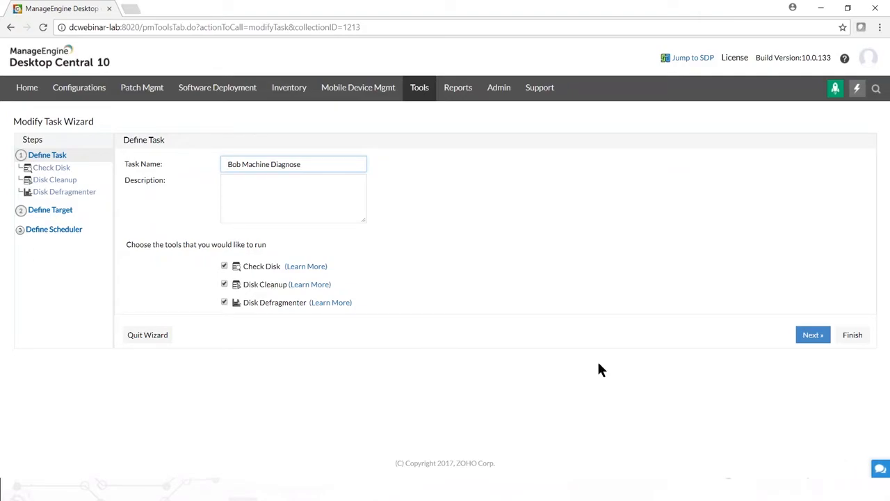
Step: Keep the task's three disk tools and the Check Disk options for volume C, and continue to Disk Cleanup
click(814, 336)
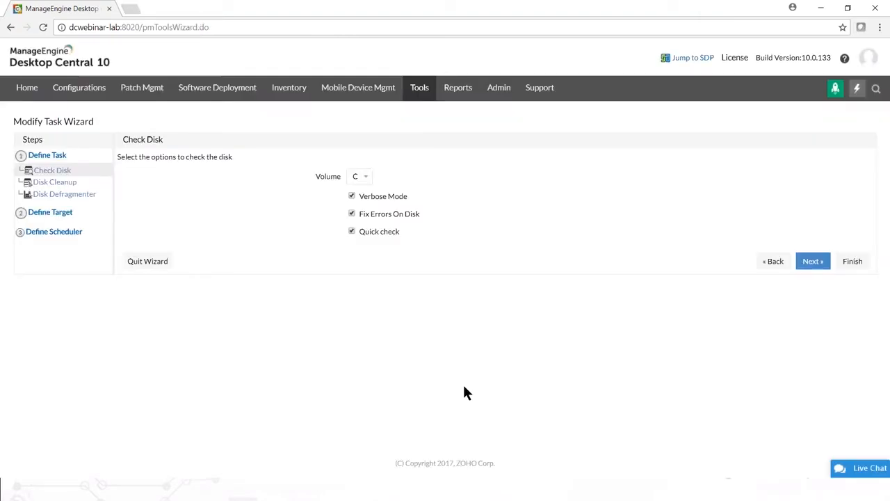
click(361, 176)
click(455, 200)
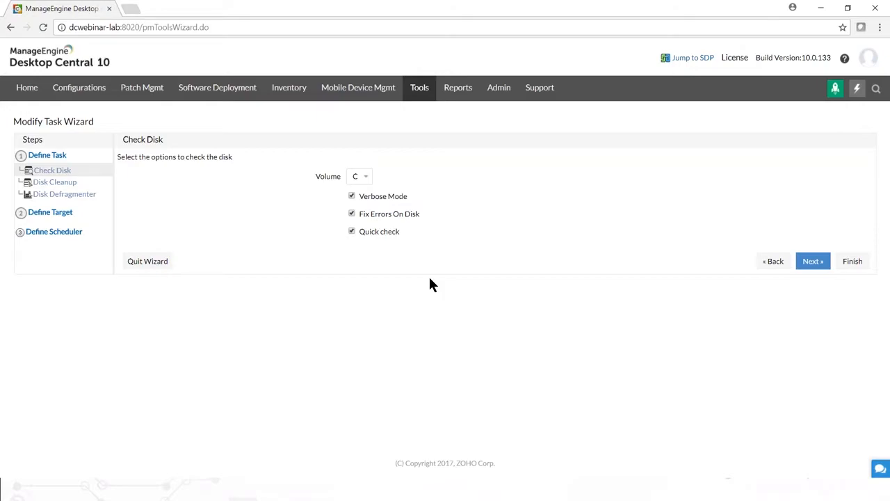
click(815, 263)
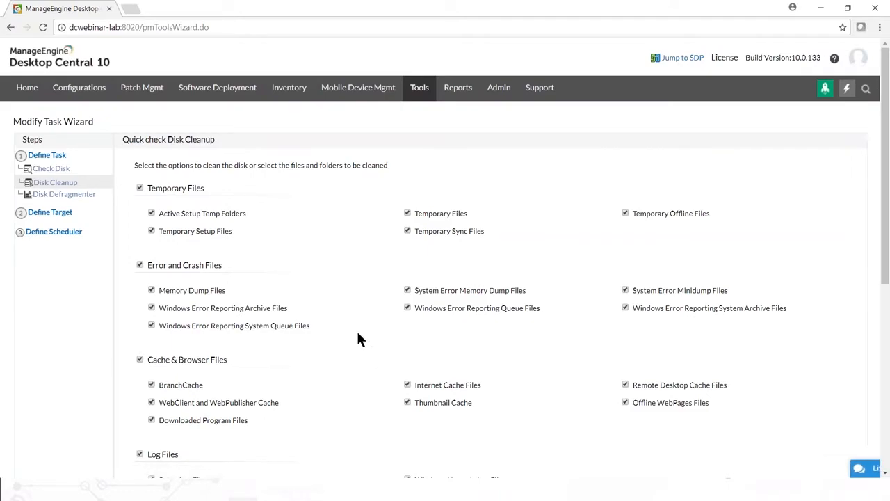
Step: Review the Disk Cleanup file categories and include System Restore under Backup and Restore
scroll(356, 329, down, 2)
scroll(357, 334, up, 2)
scroll(308, 296, down, 2)
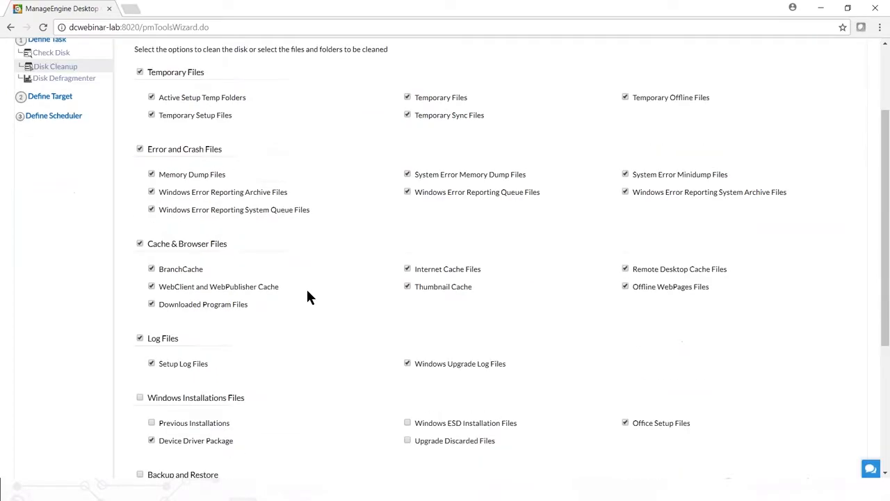
scroll(249, 321, down, 3)
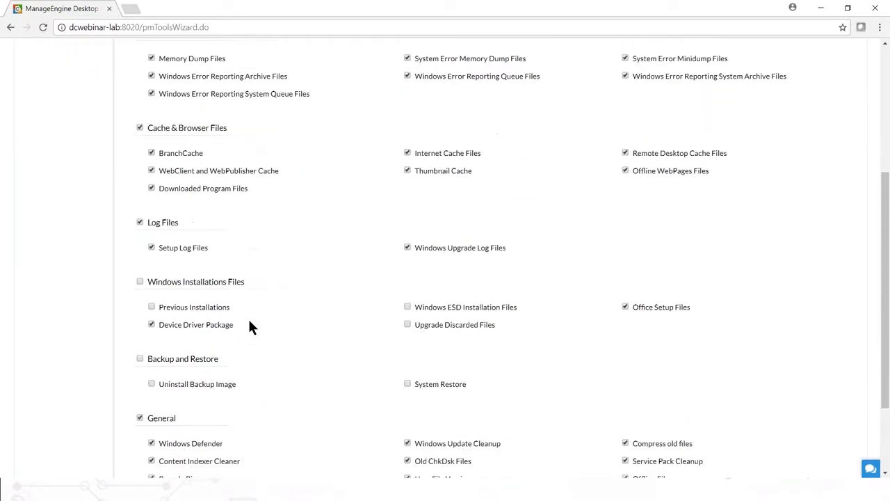
scroll(309, 327, down, 1)
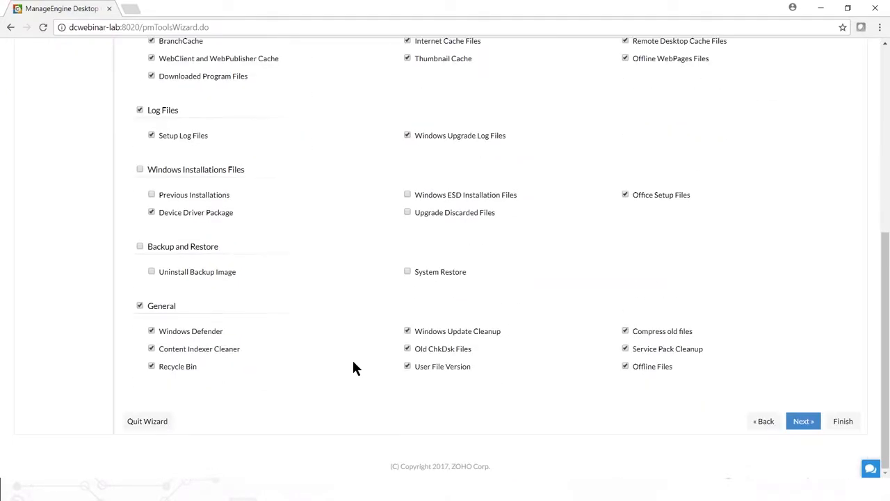
click(408, 271)
scroll(347, 286, up, 1)
scroll(345, 277, up, 4)
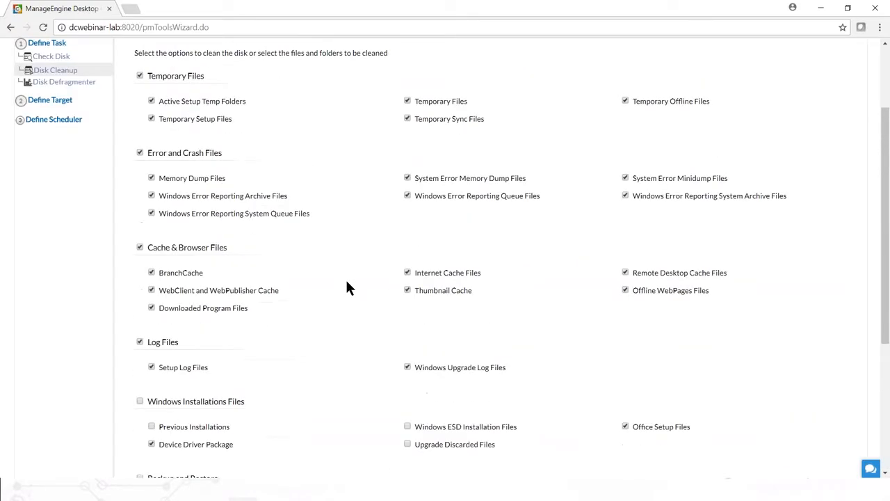
scroll(302, 244, down, 5)
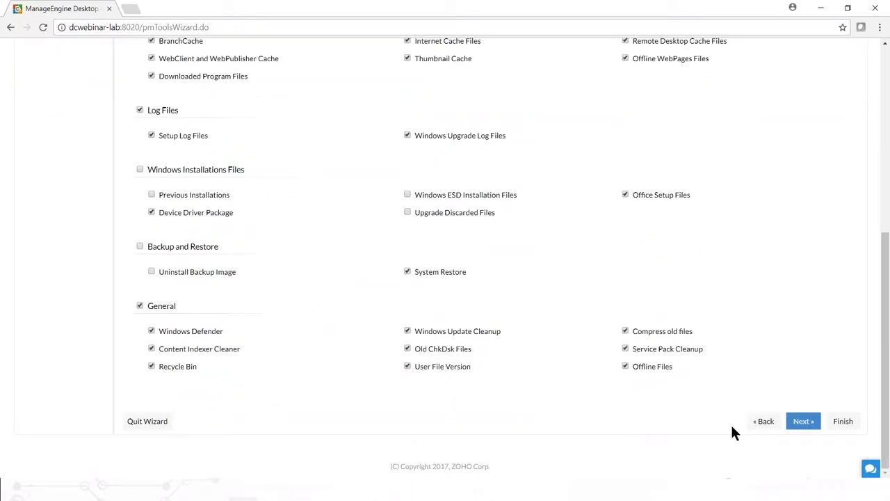
Step: Review the Disk Defragmenter drive list and the operation type and defragment mode help, keep the current settings, and continue to the target definition
click(804, 421)
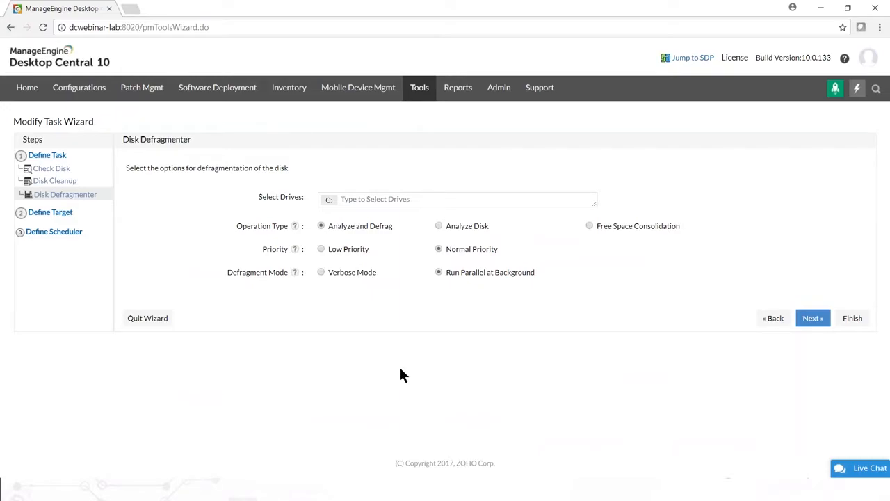
click(369, 199)
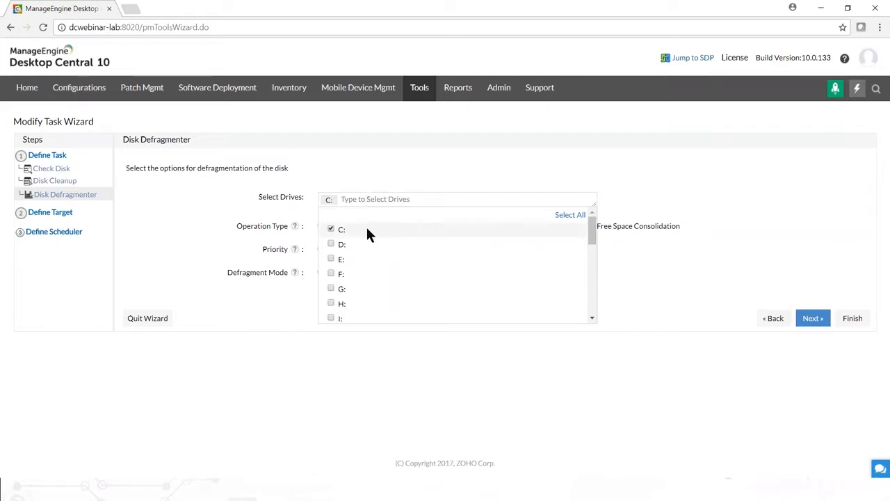
click(291, 316)
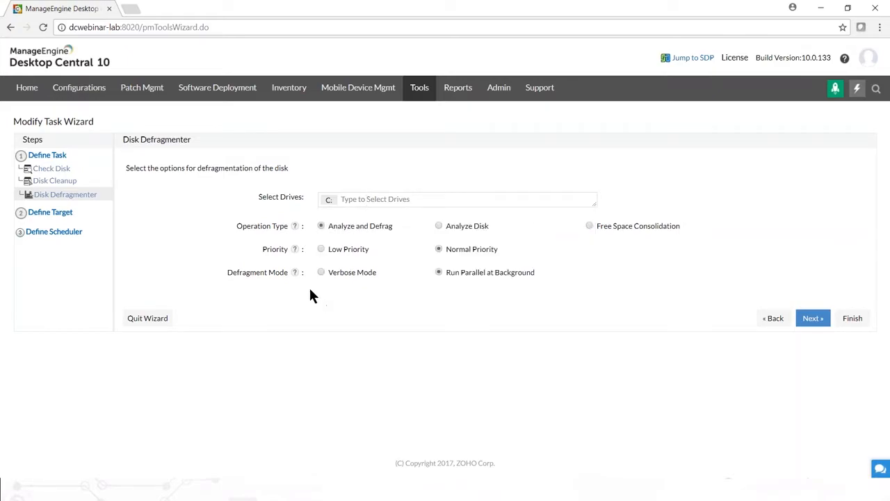
mouse_move(294, 229)
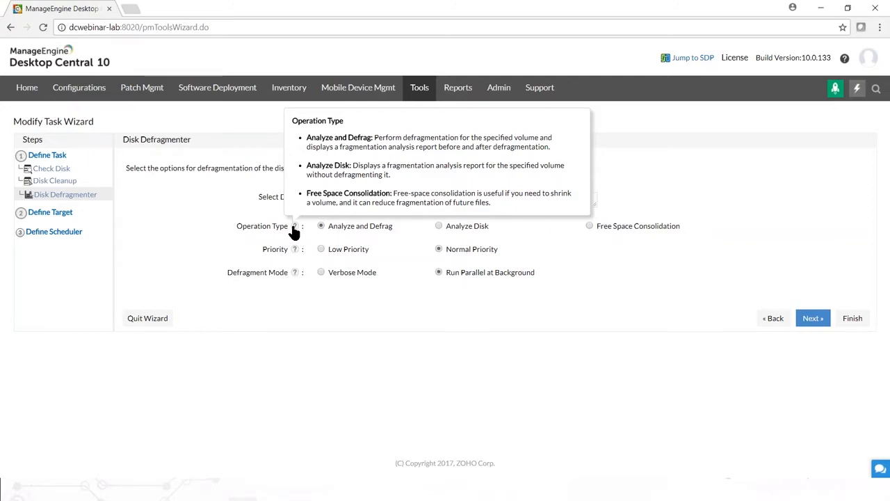
mouse_move(296, 256)
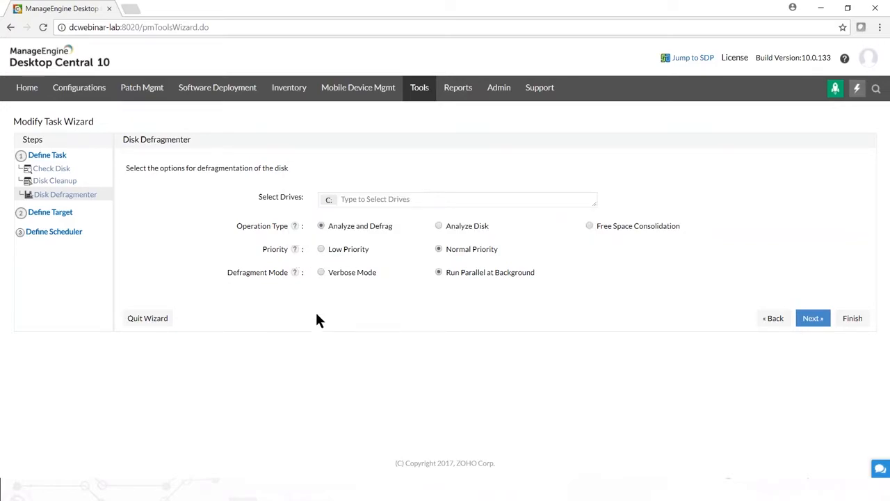
mouse_move(295, 278)
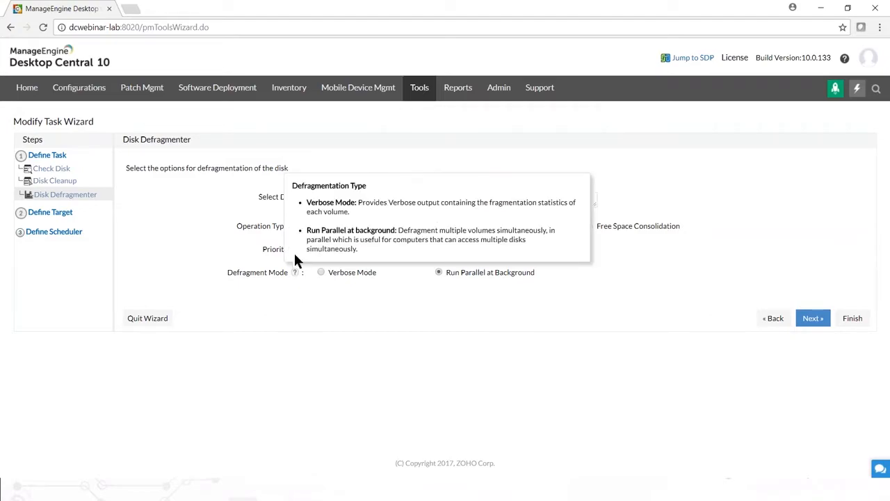
click(812, 320)
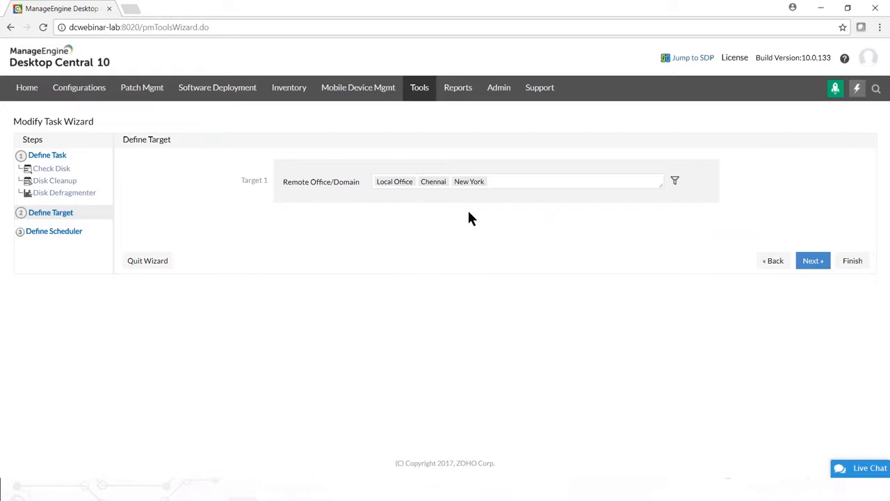
Step: Look through the remote offices available for Target 1, keeping Local Office, Chennai and New York selected
click(515, 183)
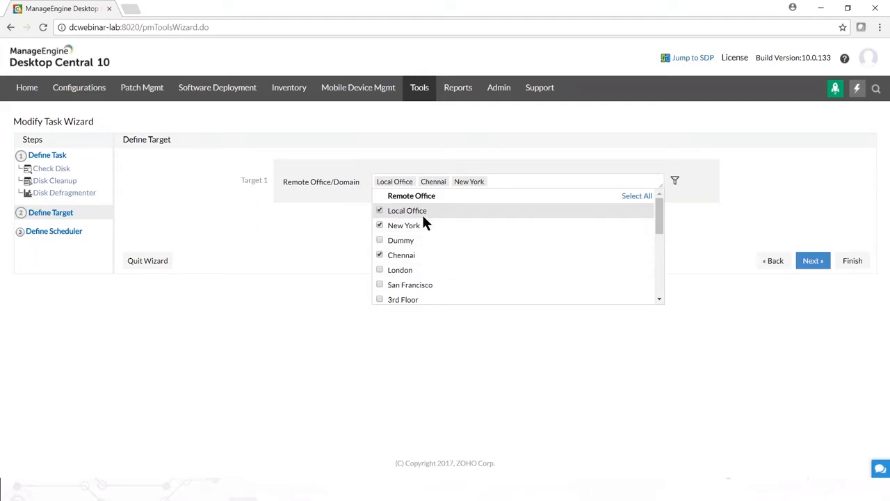
scroll(422, 238, down, 1)
scroll(421, 240, down, 1)
click(675, 201)
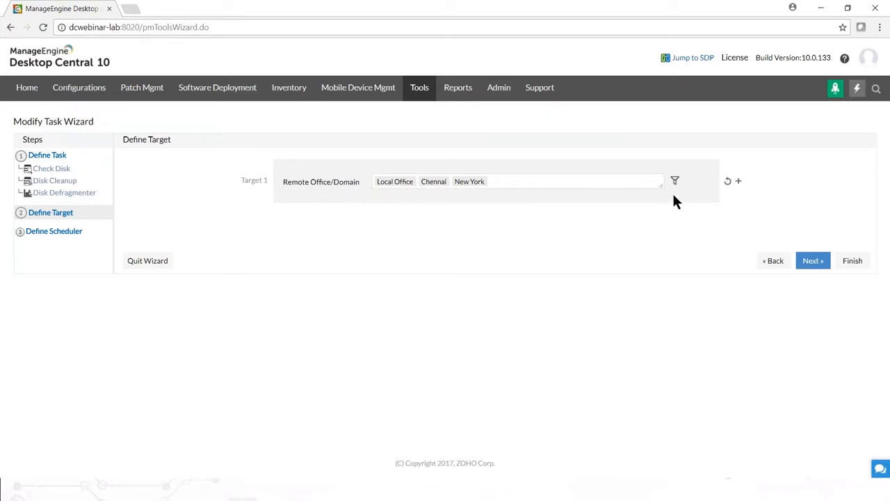
Step: Show the filters of Target 1, set the filter criterion to Computer without a value, and continue to the scheduler
click(675, 181)
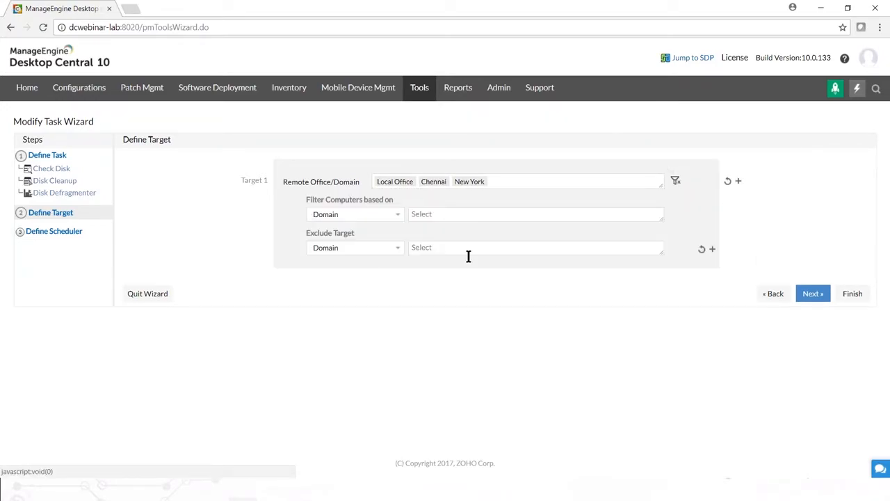
click(392, 217)
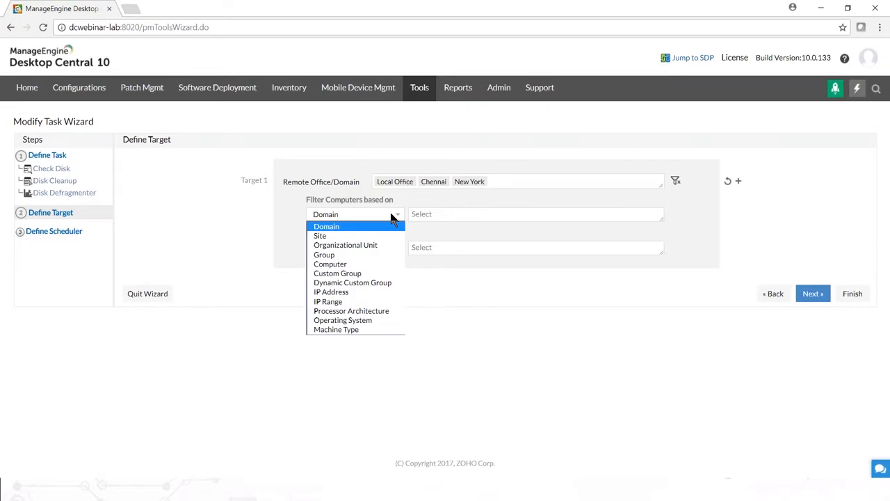
click(363, 265)
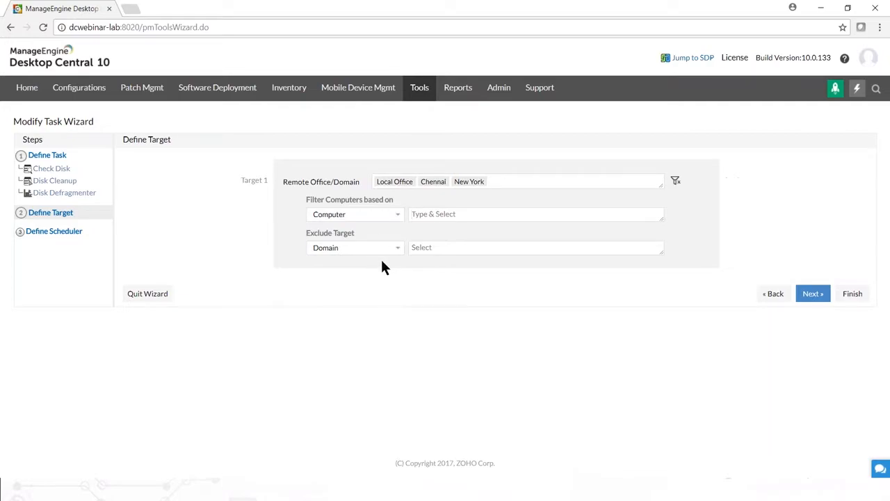
click(811, 298)
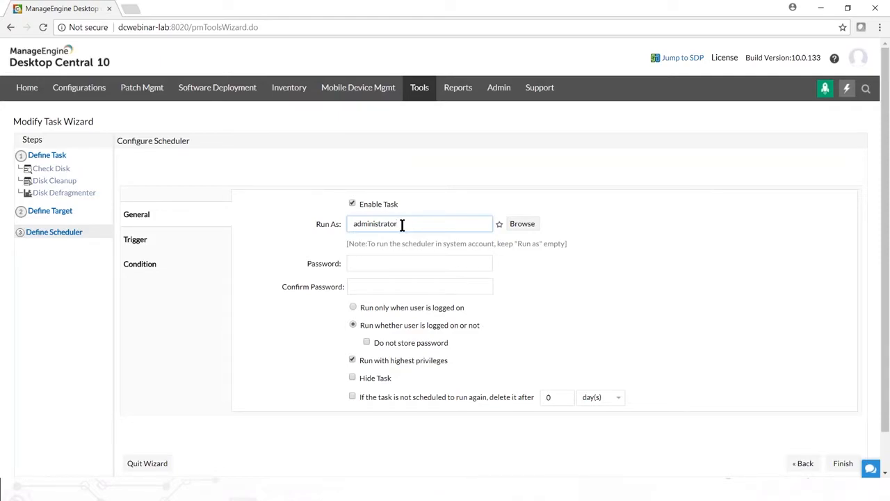
Step: Review the scheduler's account settings, compare the trigger frequencies, and choose Weekly for the task
click(395, 262)
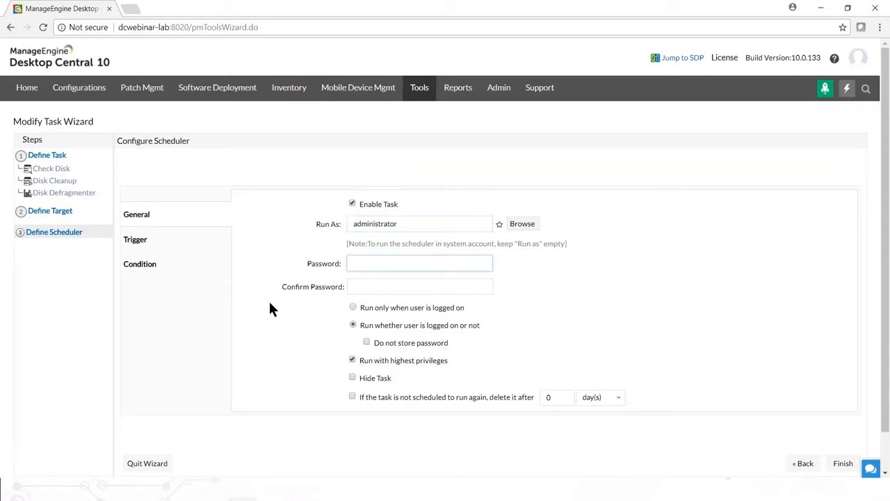
click(157, 249)
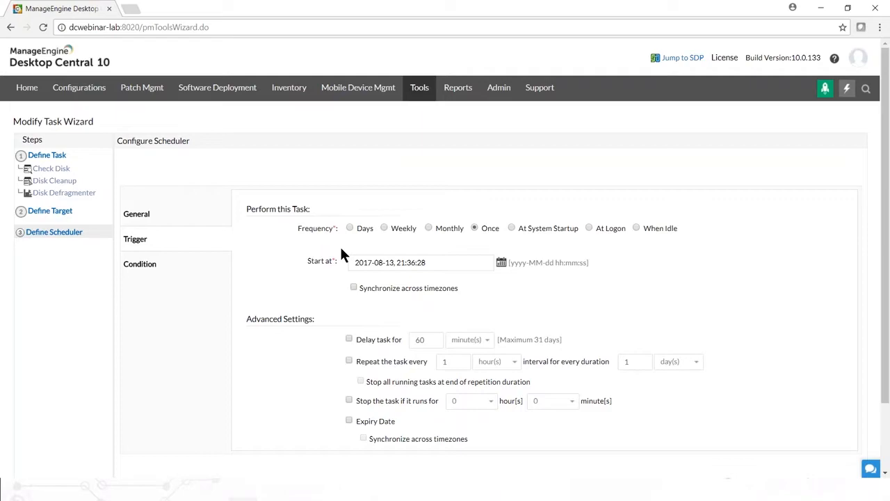
click(384, 228)
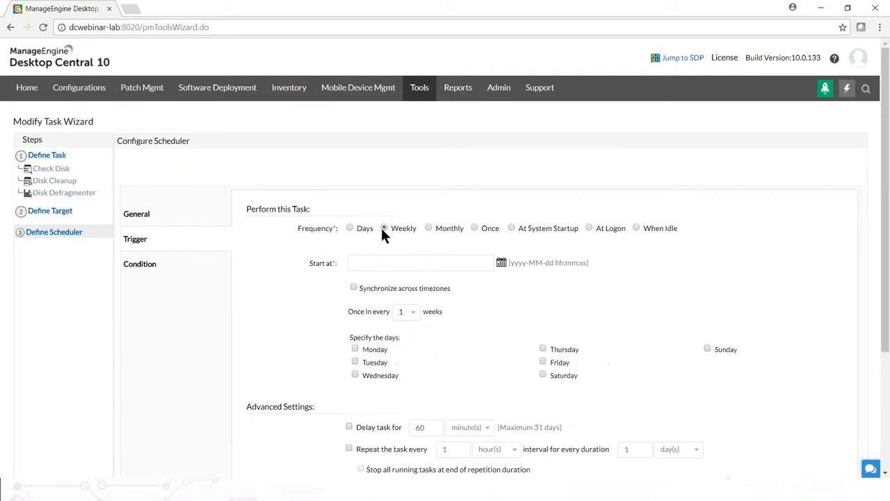
click(431, 228)
click(473, 229)
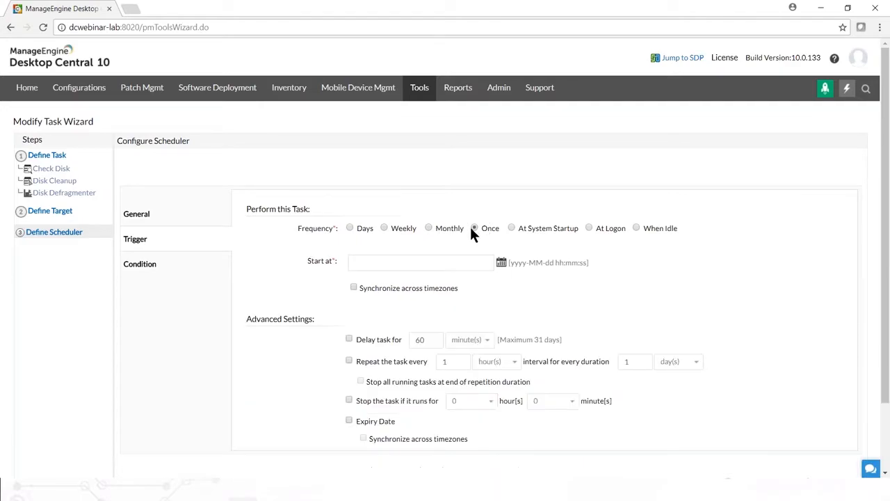
click(512, 228)
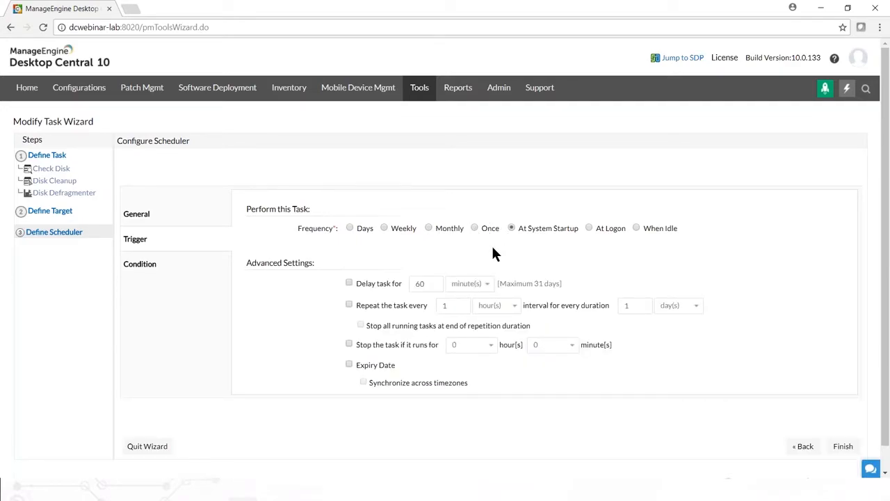
click(384, 228)
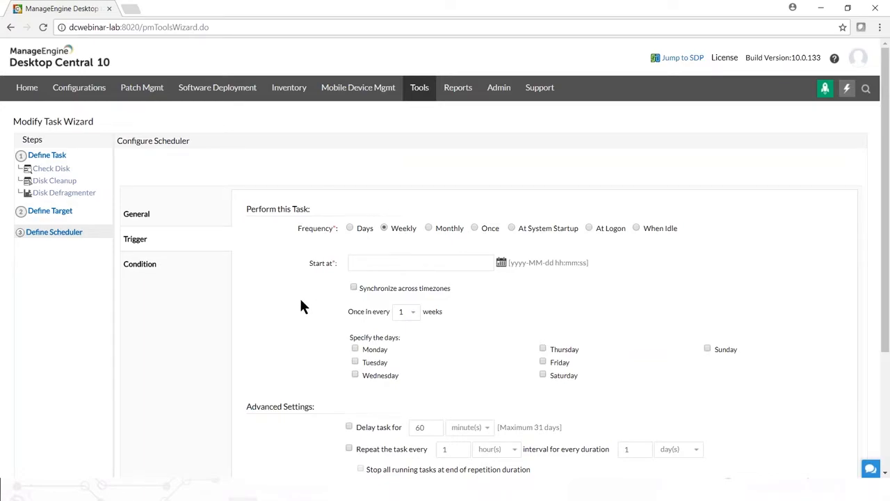
scroll(300, 306, down, 1)
click(364, 204)
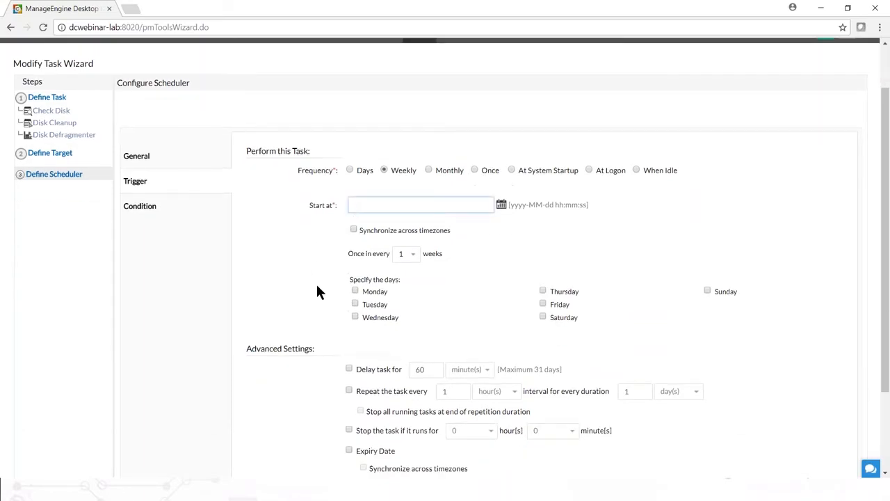
scroll(316, 293, down, 1)
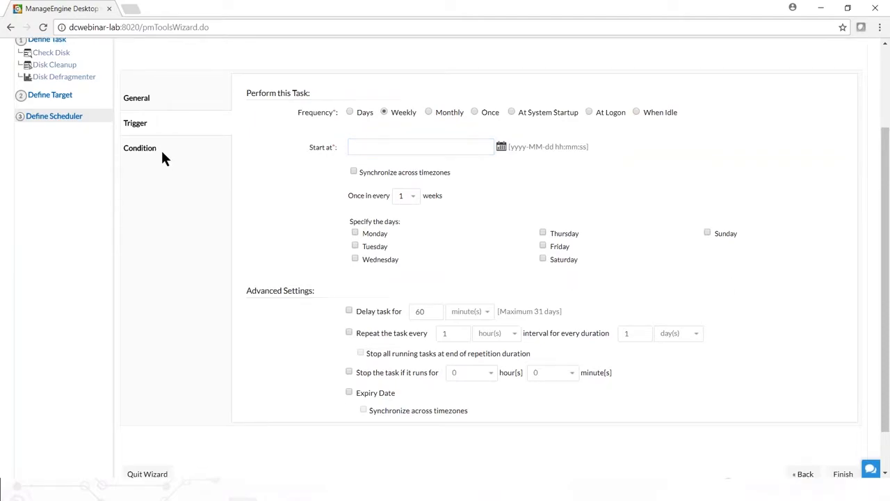
Step: In the task's idle conditions, set the minimum idle time before starting to 2 hours
click(161, 153)
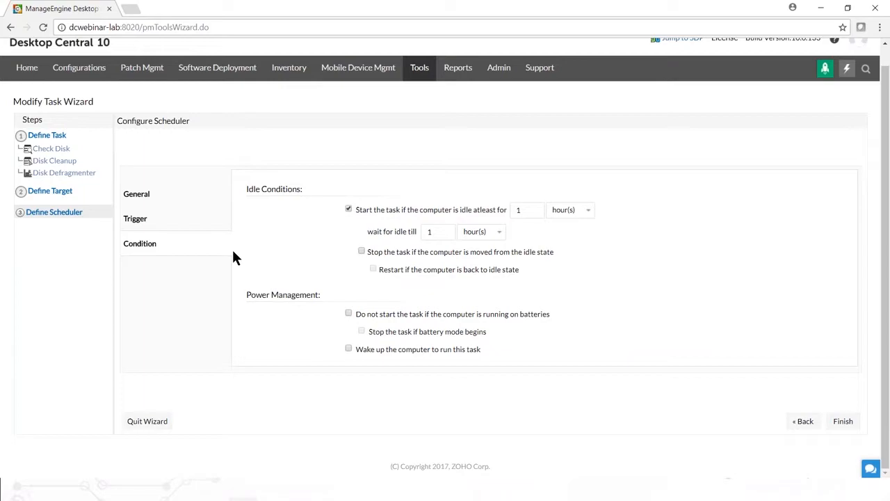
drag(526, 212, 518, 209)
text(2)
Step: Recheck the trigger and general scheduler settings and try to finish modifying the task
click(151, 219)
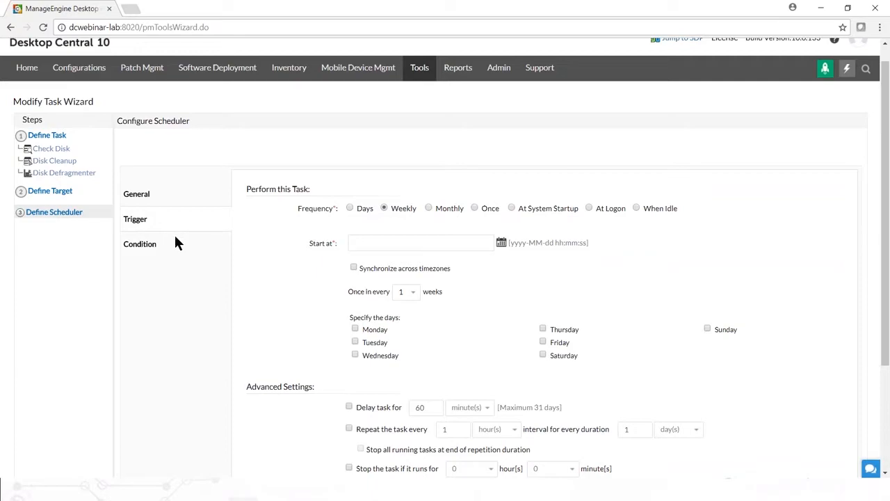
click(143, 195)
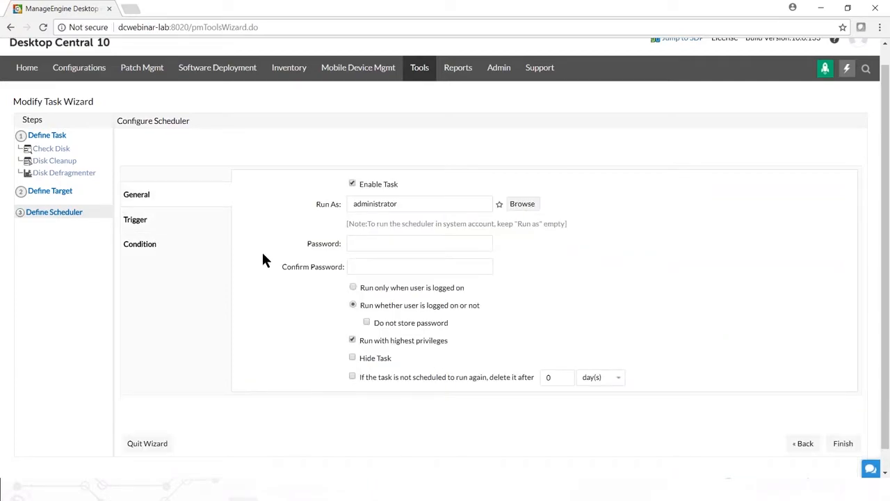
click(841, 445)
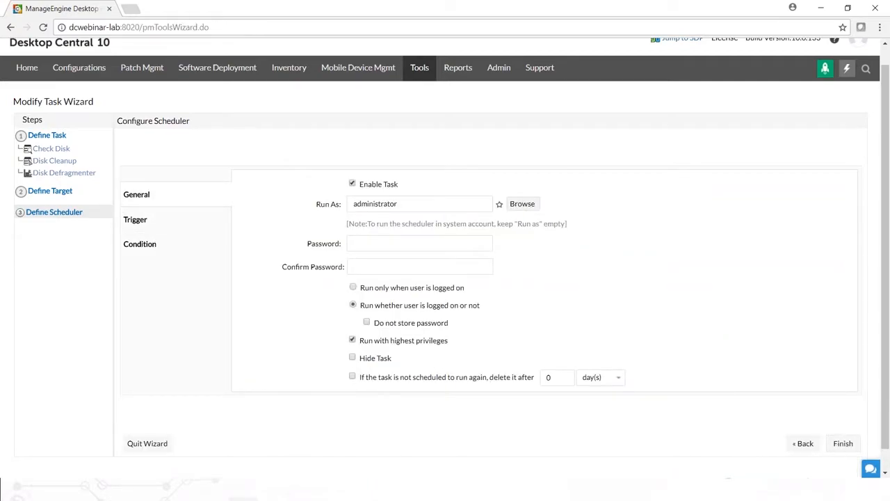
click(344, 217)
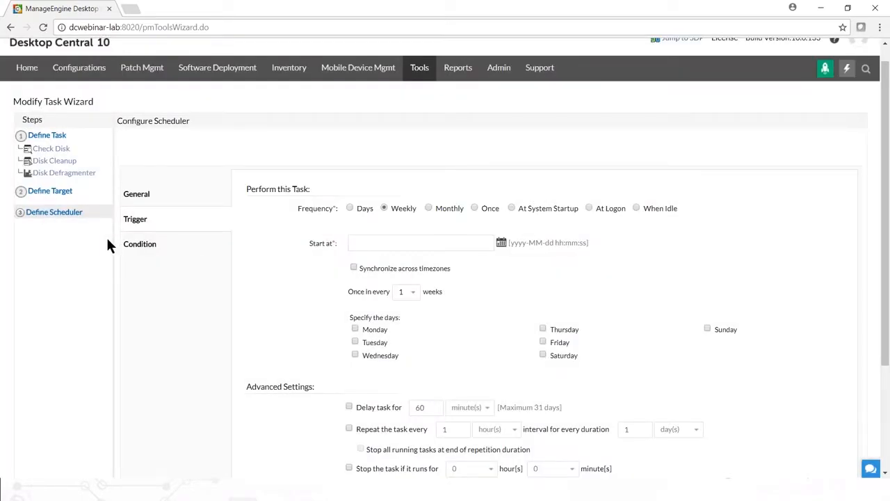
Step: Leave the wizard for the System Tools task list and view the machine diagnose task's status details per computer
click(419, 68)
click(347, 364)
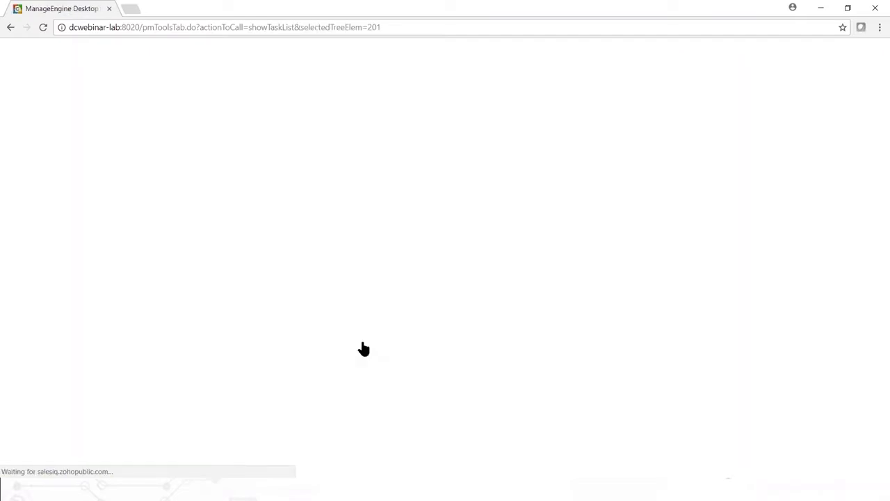
click(179, 181)
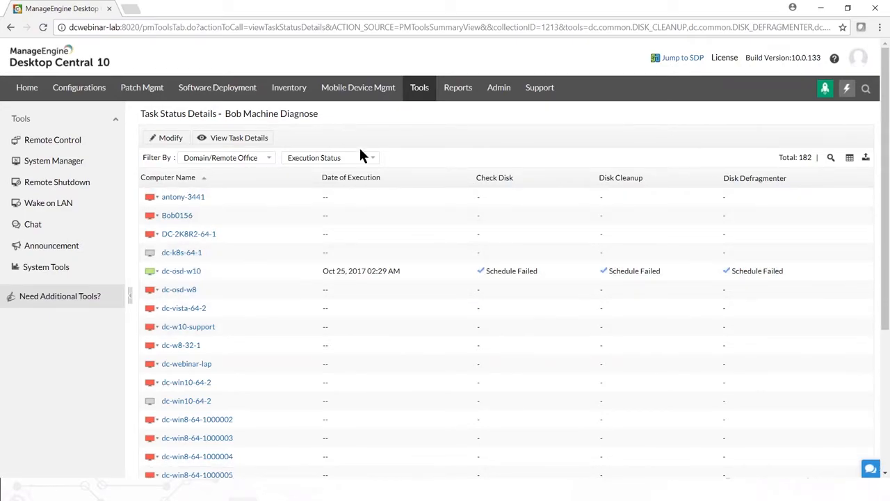
Step: Return to the tools overview, open Chat, and start a text chat with the non-administrator user of dc-osd-w10
click(420, 87)
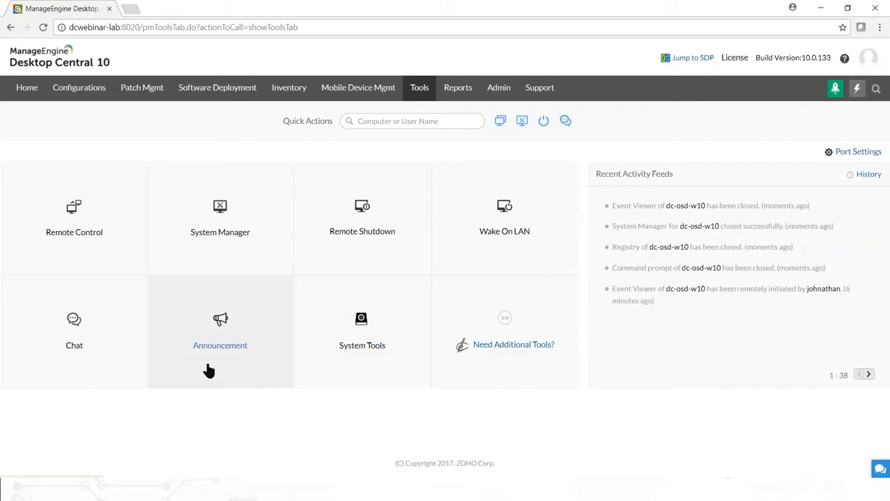
click(75, 331)
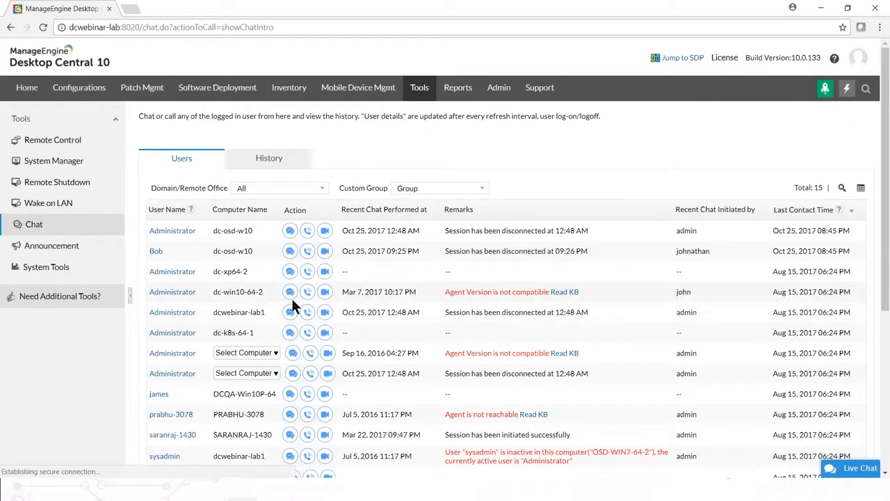
click(290, 251)
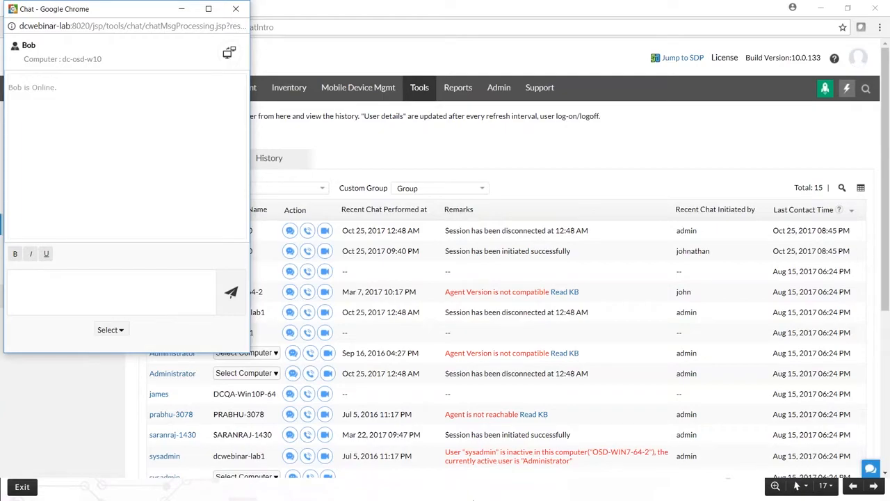
Step: Switch to RDS.txt in Notepad and copy the greeting and message about the scheduled "Disk Defragment & Cleanup" tasks
key(alt+Tab)
key(alt+Tab)
click(396, 356)
scroll(313, 360, down, 1)
drag(162, 356, 70, 327)
key(ctrl+c)
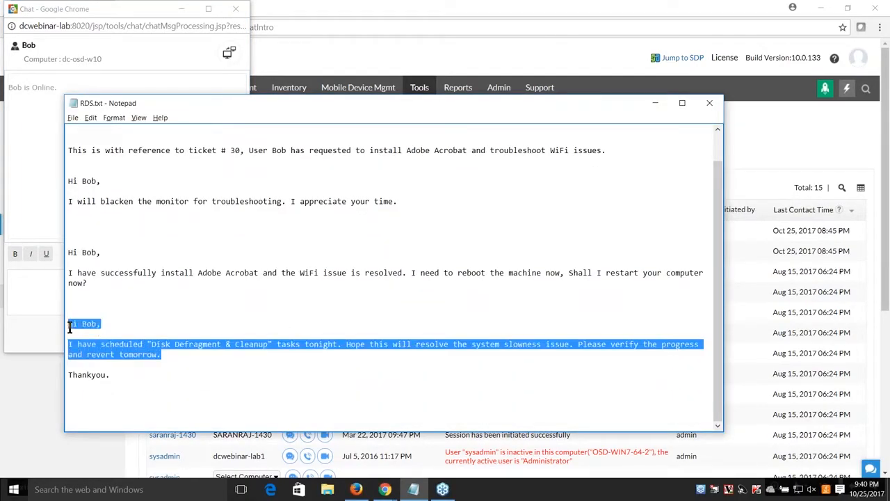
Step: Paste the copied message into the message box of the dc-osd-w10 chat and minimize Notepad
click(30, 287)
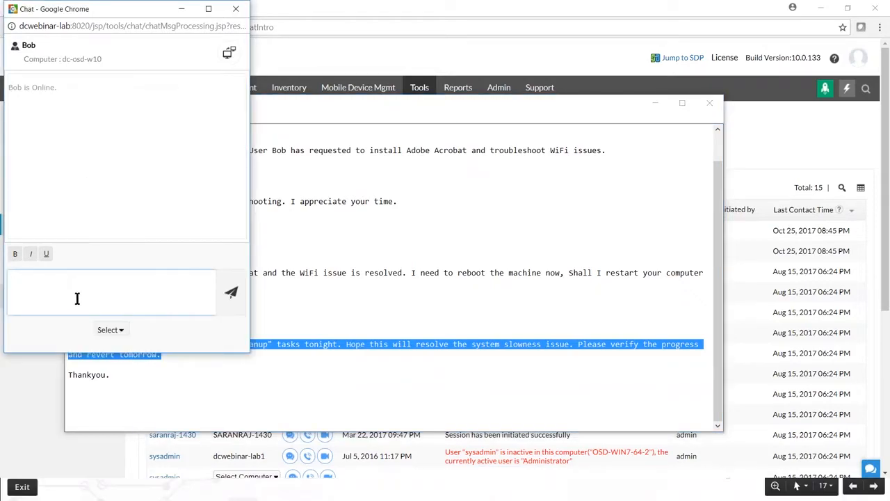
key(ctrl+v)
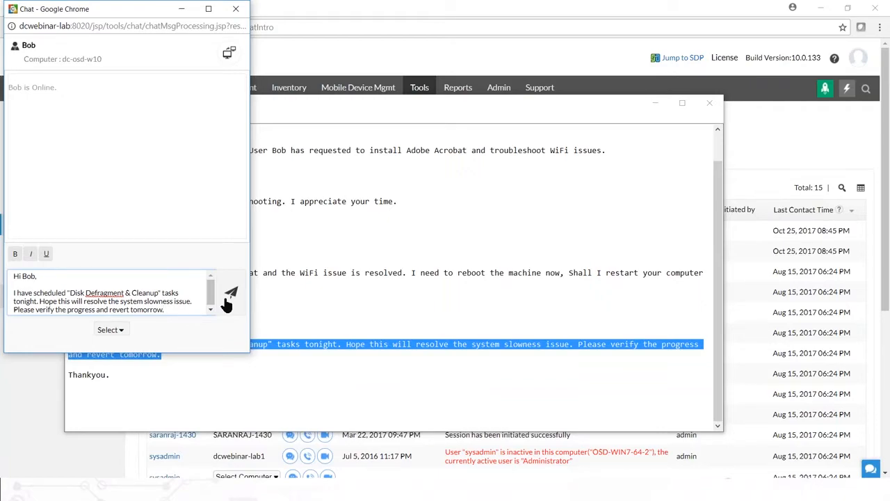
click(655, 103)
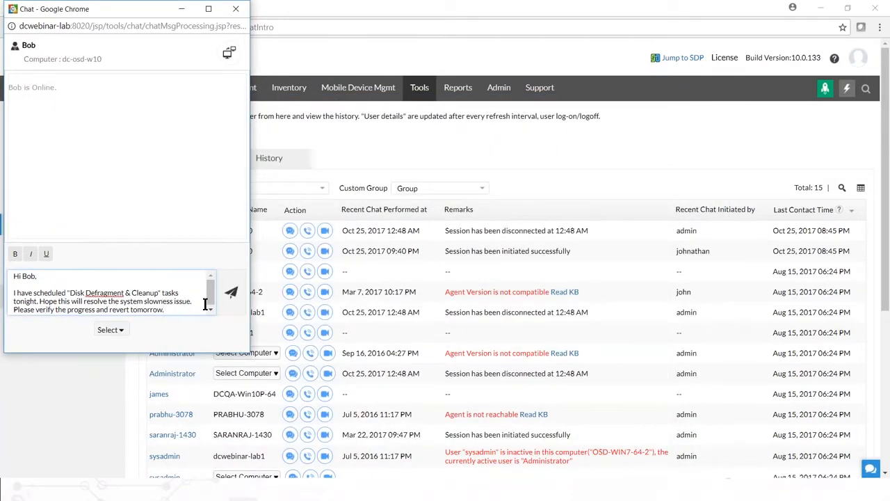
Step: Send the prepared message to the dc-osd-w10 user and end the chat with Add New Request and Close
click(231, 298)
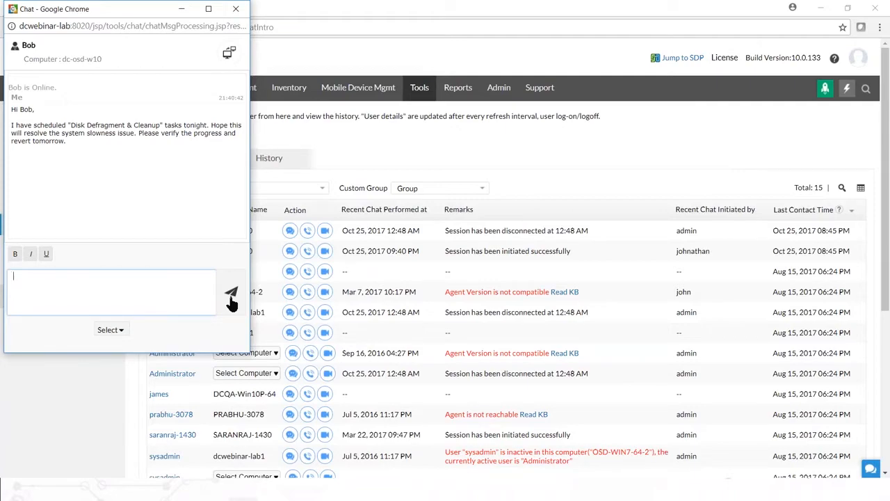
click(121, 332)
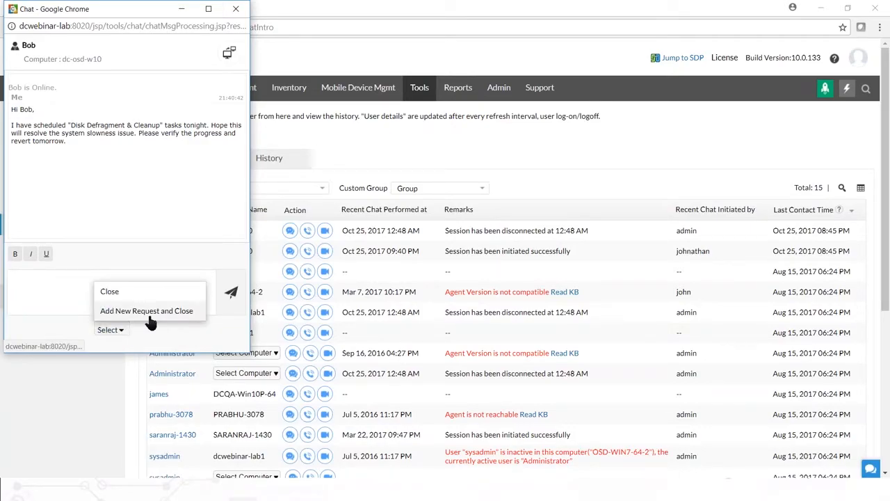
click(147, 312)
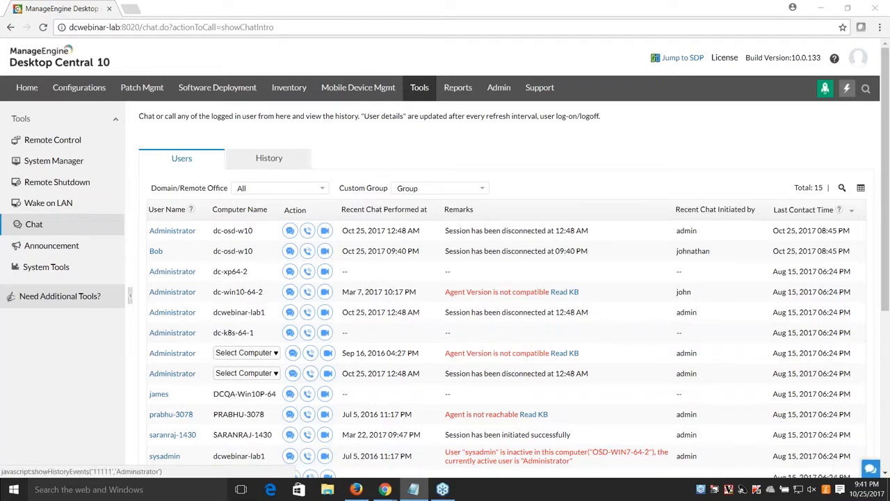
Step: Reopen Chat from the tools overview, view the chat history, and return to the list of users
click(422, 91)
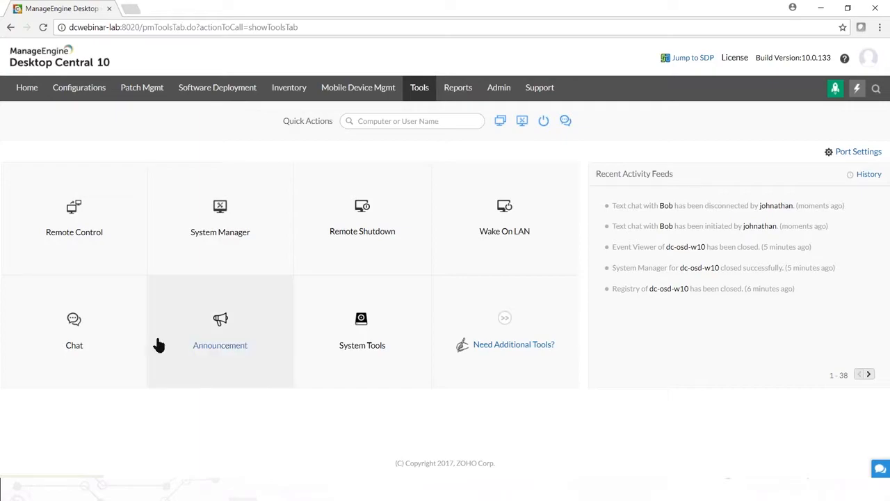
click(72, 343)
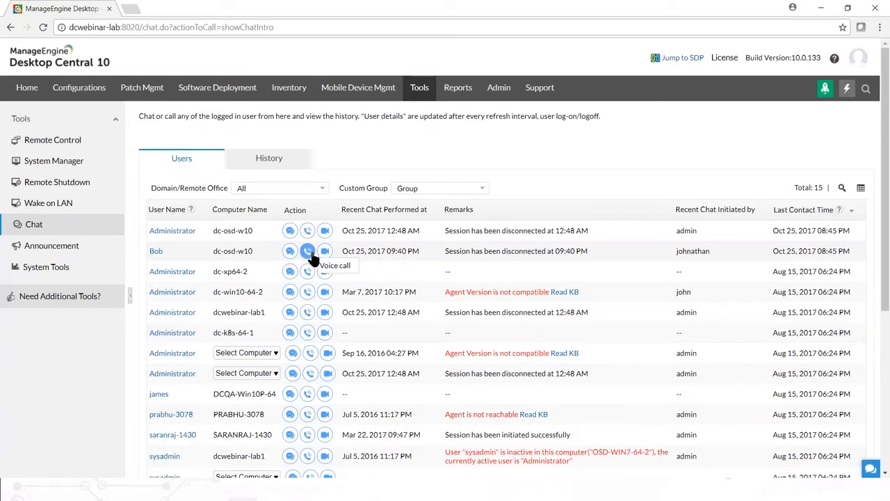
click(271, 161)
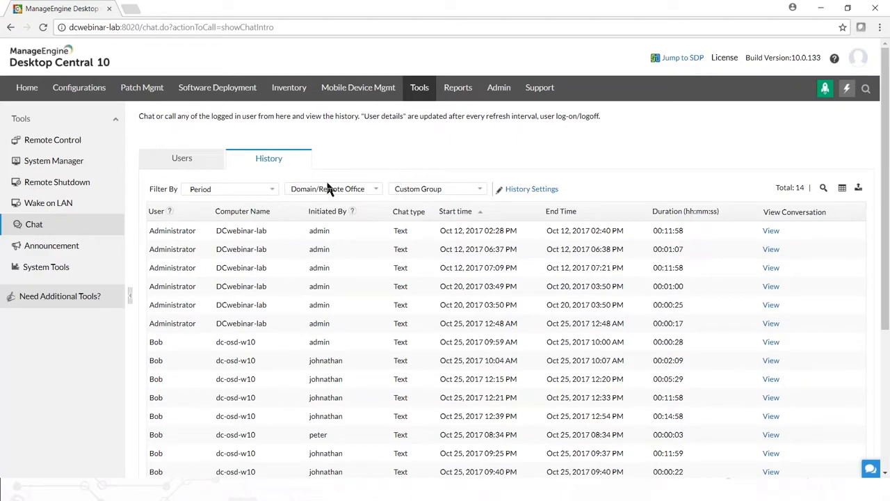
click(180, 163)
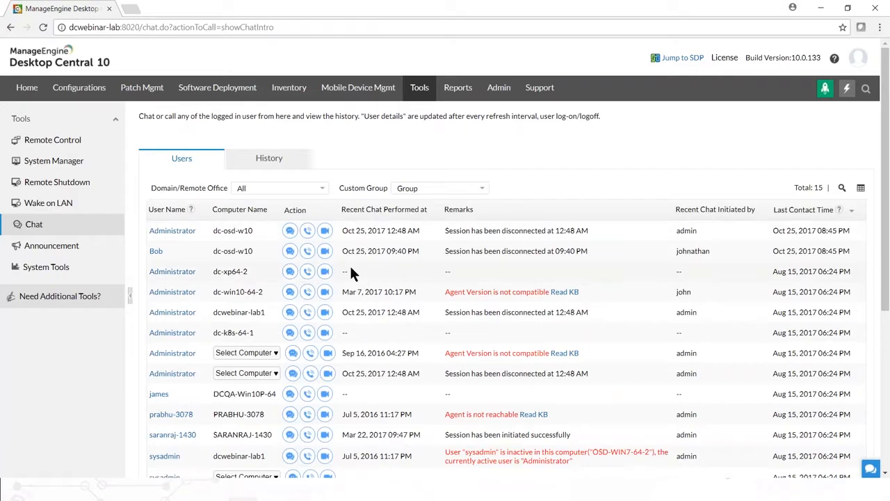
Step: Switch to the presentation and show the "Troubleshooting for system slowness" slide
key(alt+Tab)
click(654, 103)
key(alt+Tab)
click(486, 231)
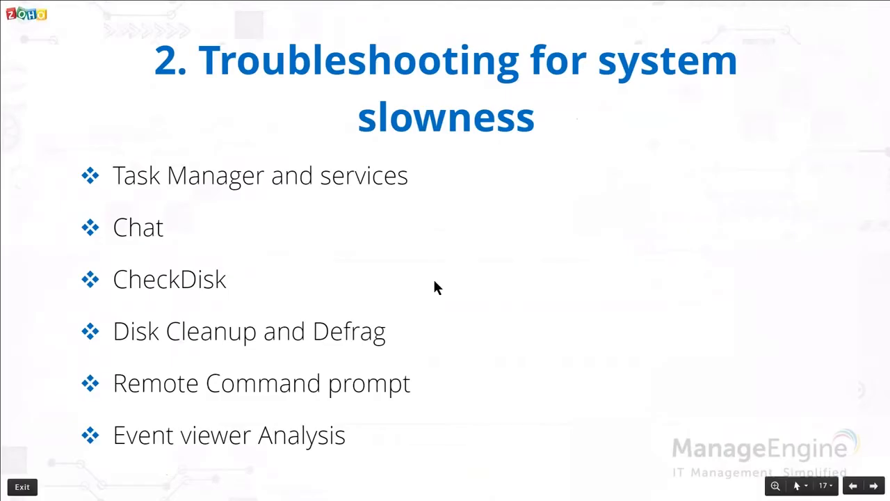
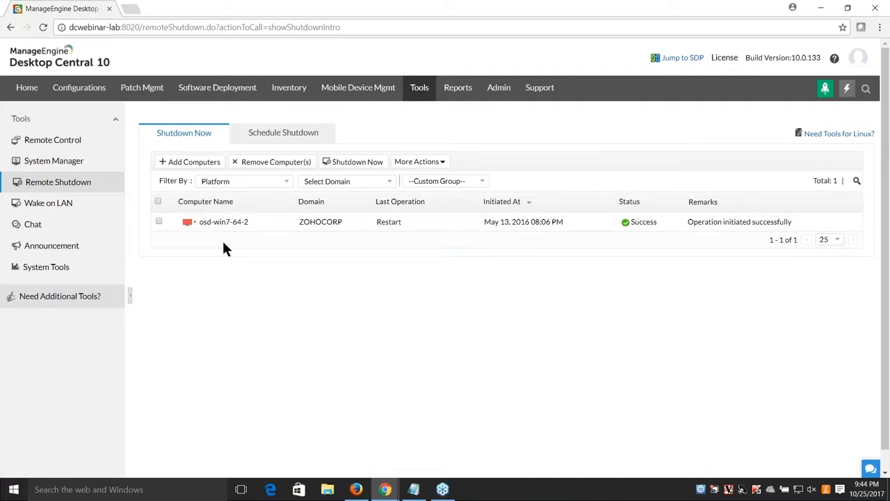
Step: View the computer browser for immediate shutdown, cancel it, and open the task "Scheduled Shutdown - Chicago Site" for modification
click(190, 164)
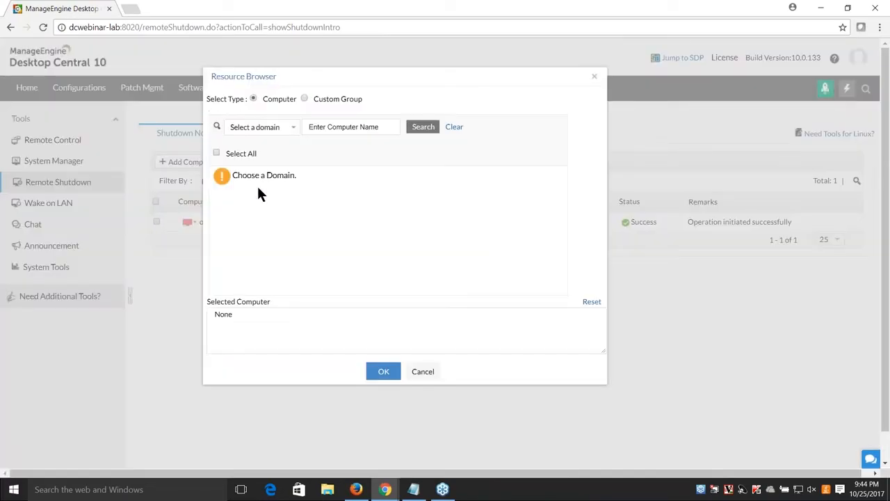
click(422, 373)
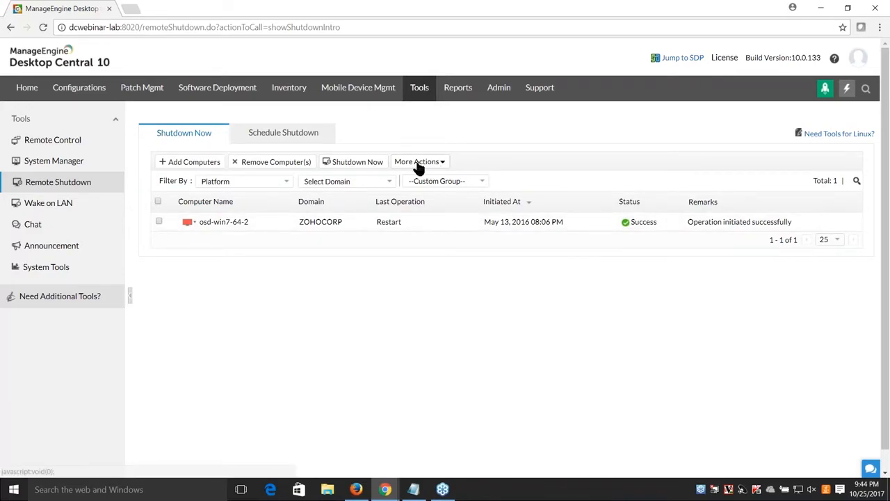
click(280, 137)
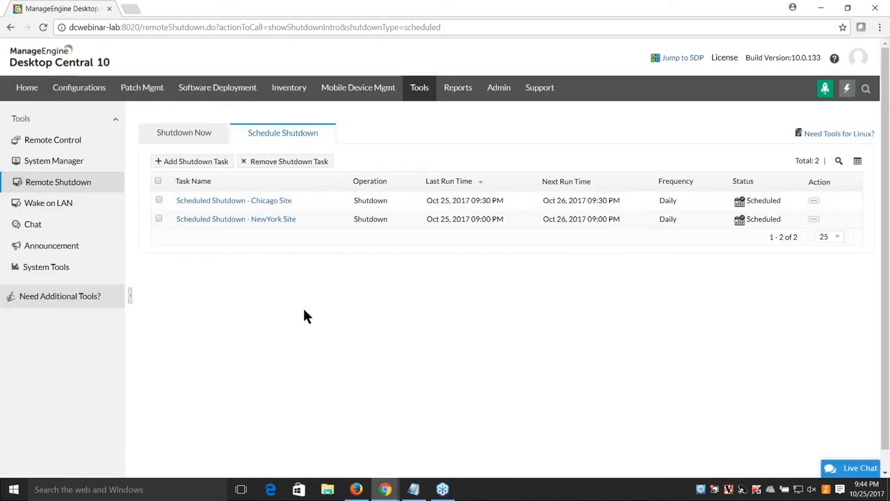
click(815, 202)
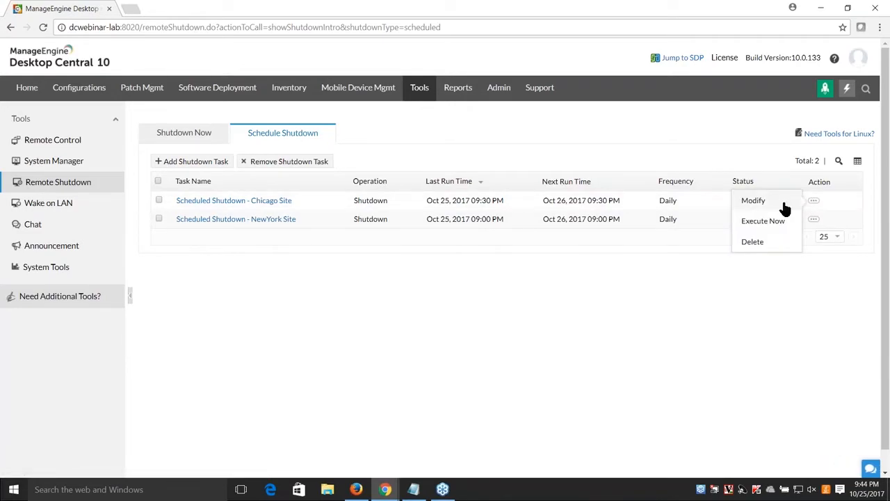
click(785, 202)
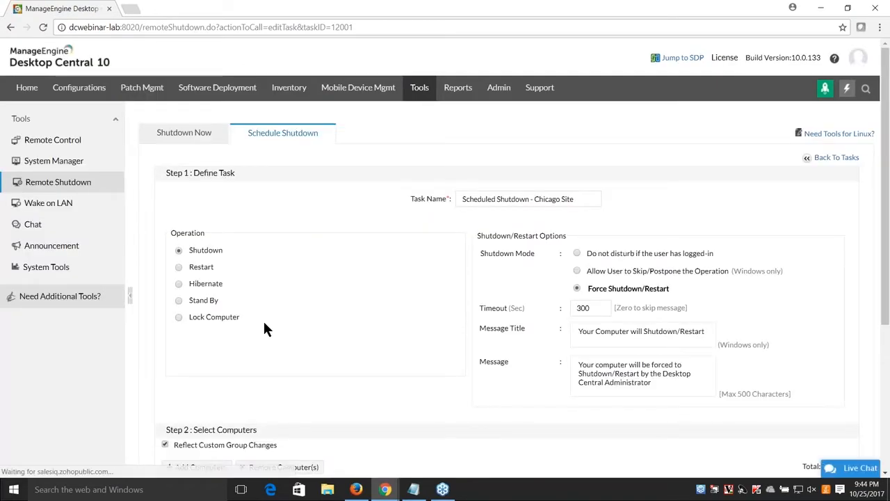
Step: Examine the task's name, operation and the options of each shutdown mode, ending on Force Shutdown/Restart
drag(581, 199, 438, 195)
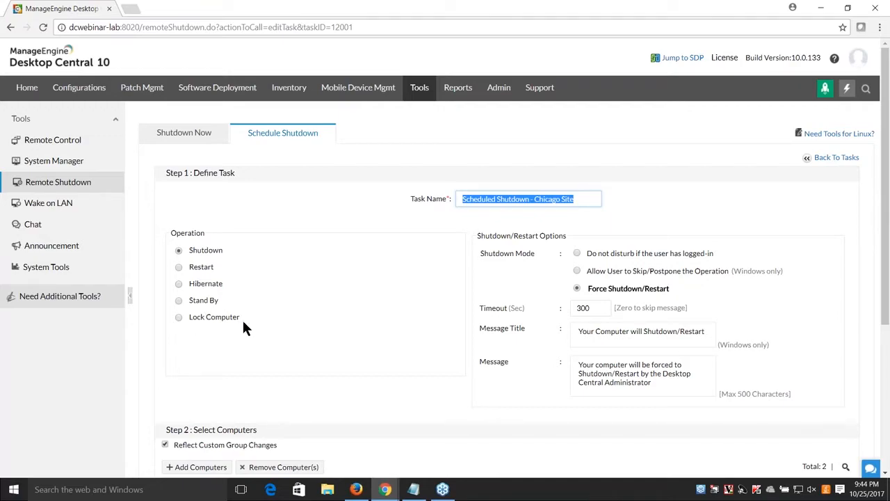
drag(230, 252, 203, 251)
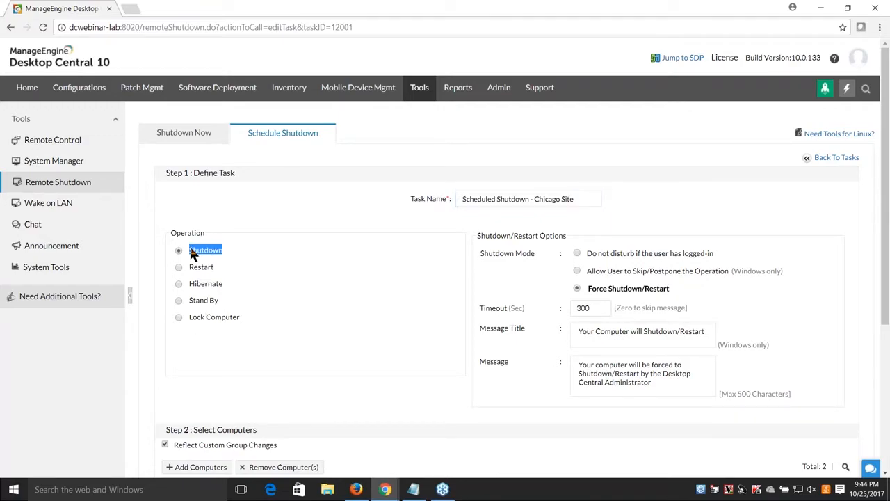
click(576, 256)
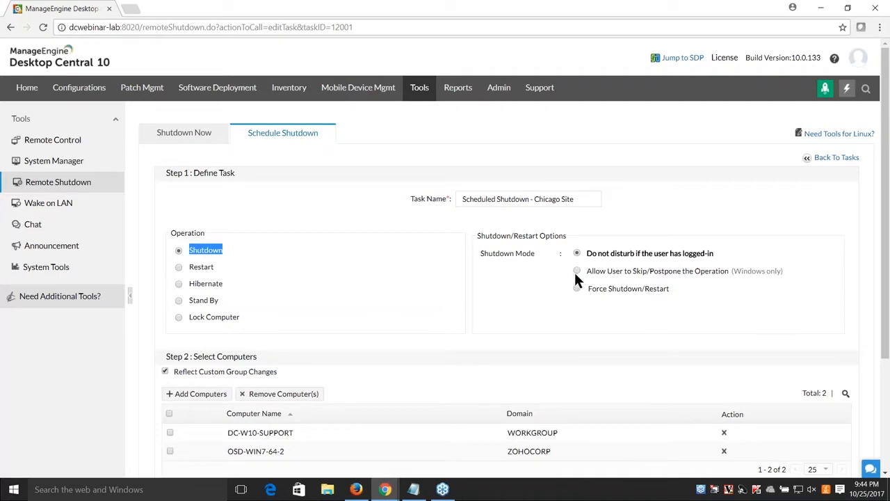
click(575, 271)
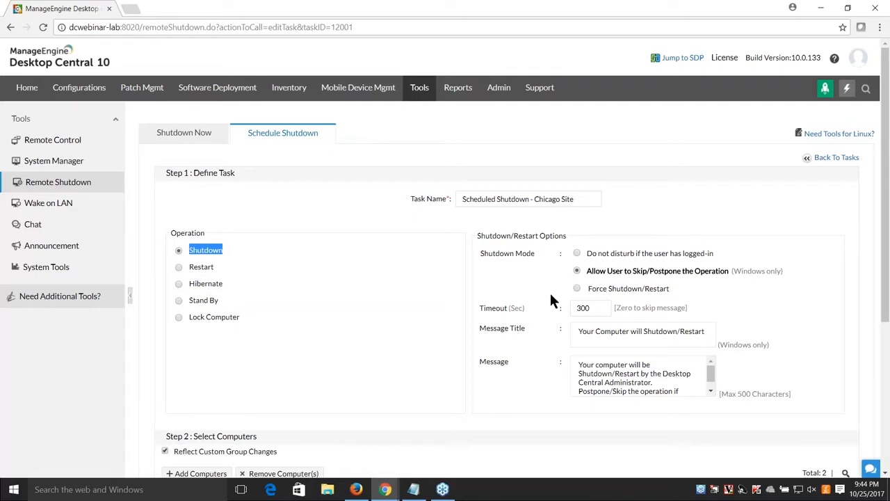
click(577, 288)
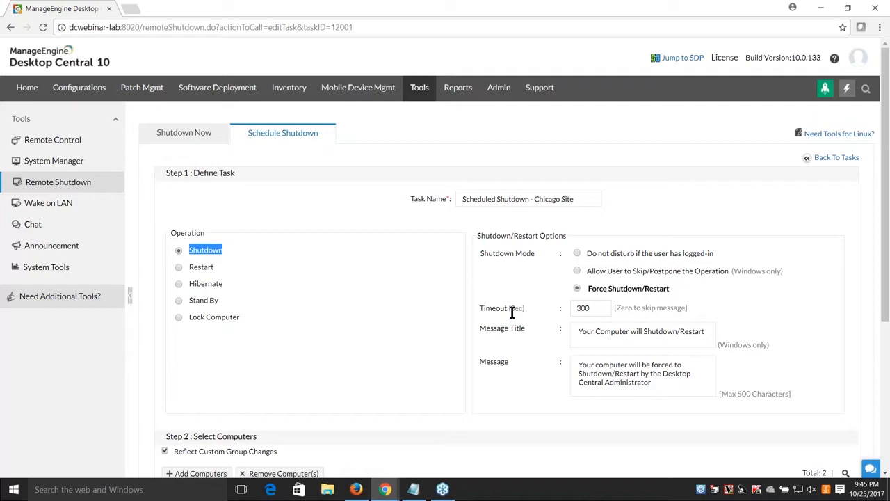
Step: Review the timeout, message title and message text of the Chicago Site shutdown task
double_click(585, 307)
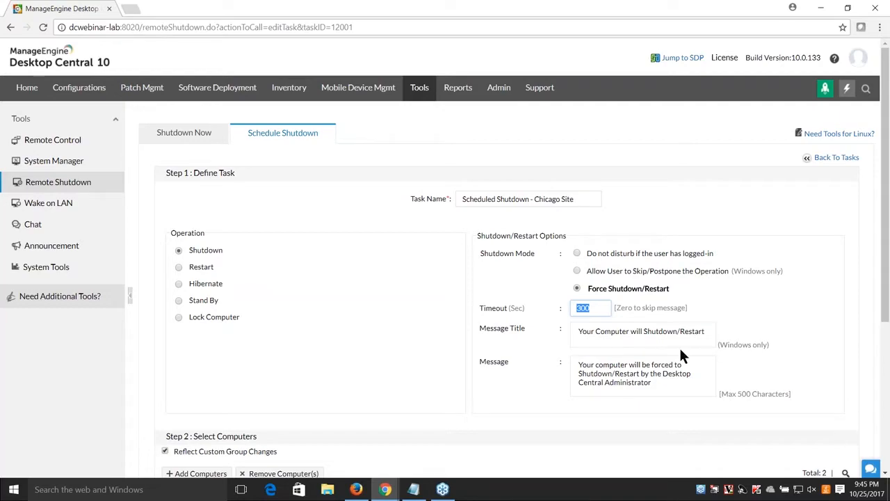
drag(707, 333, 530, 356)
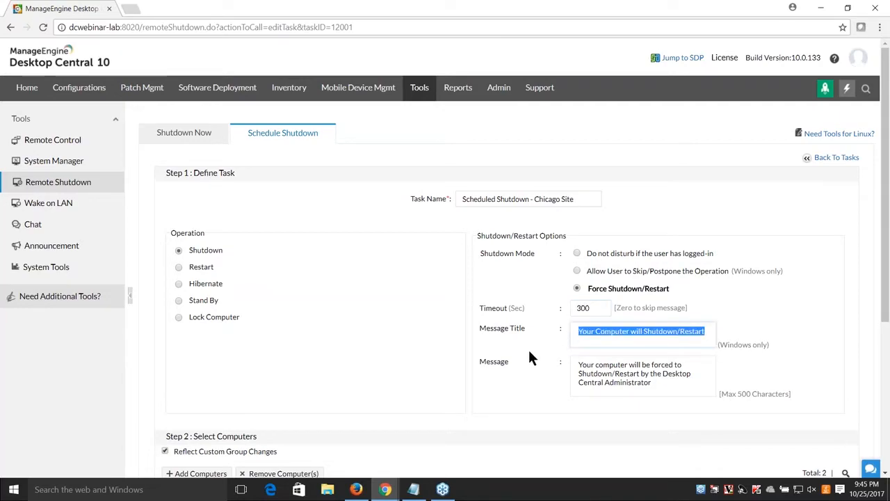
click(530, 355)
drag(660, 384, 547, 361)
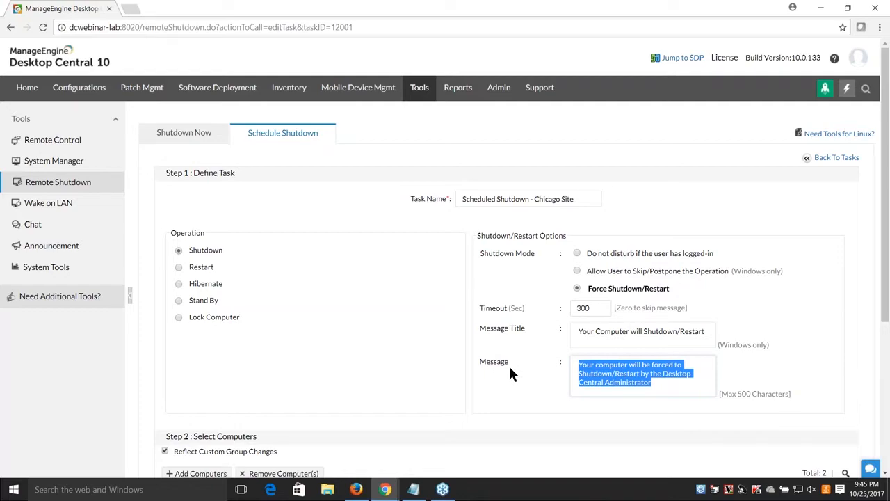
Step: Add the MSHOME static custom groups to the shutdown task's target computers
scroll(510, 374, down, 1)
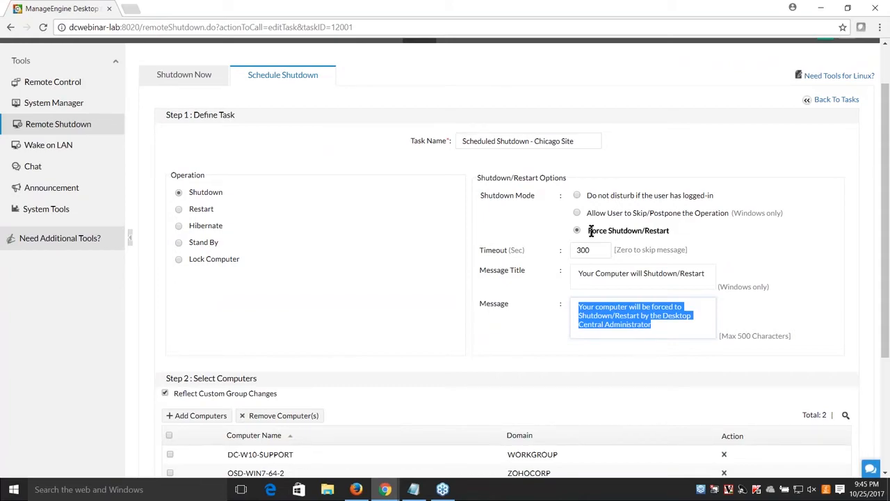
scroll(423, 229, down, 3)
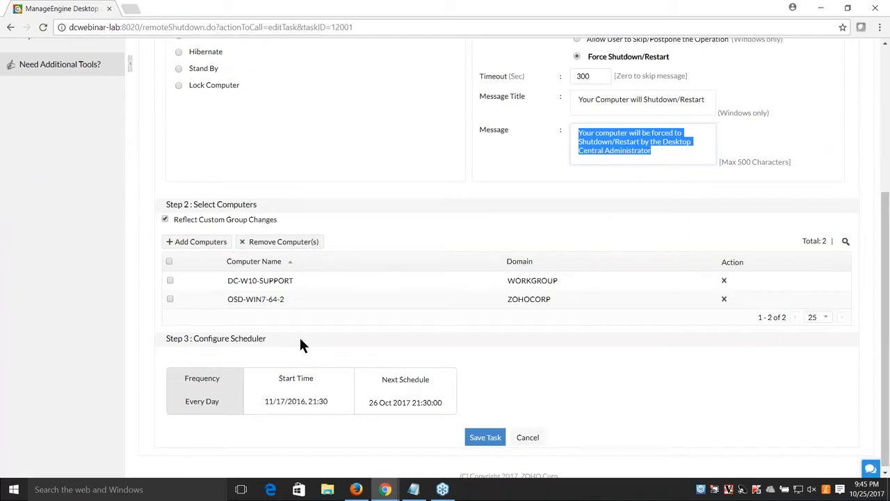
click(193, 244)
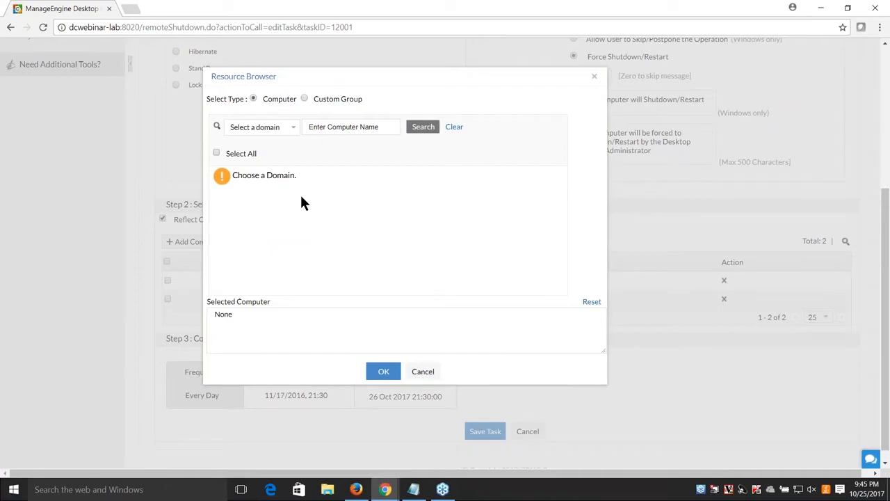
click(304, 100)
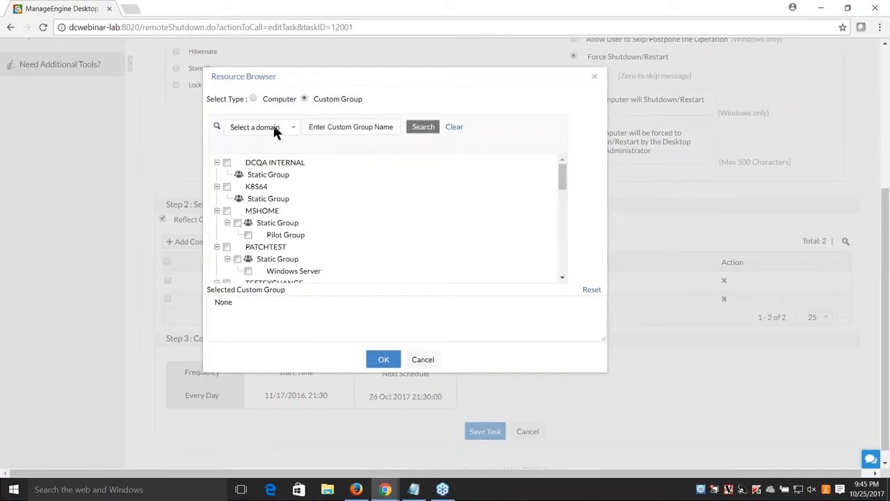
scroll(254, 233, down, 2)
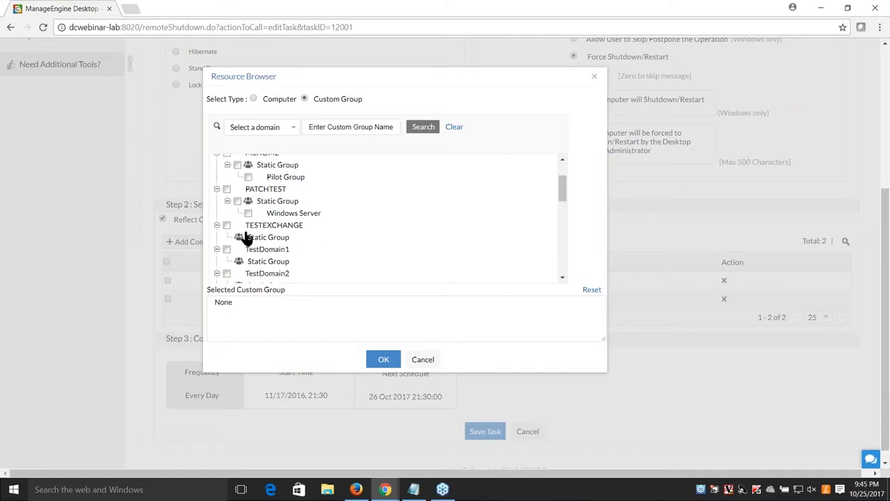
click(237, 165)
click(373, 363)
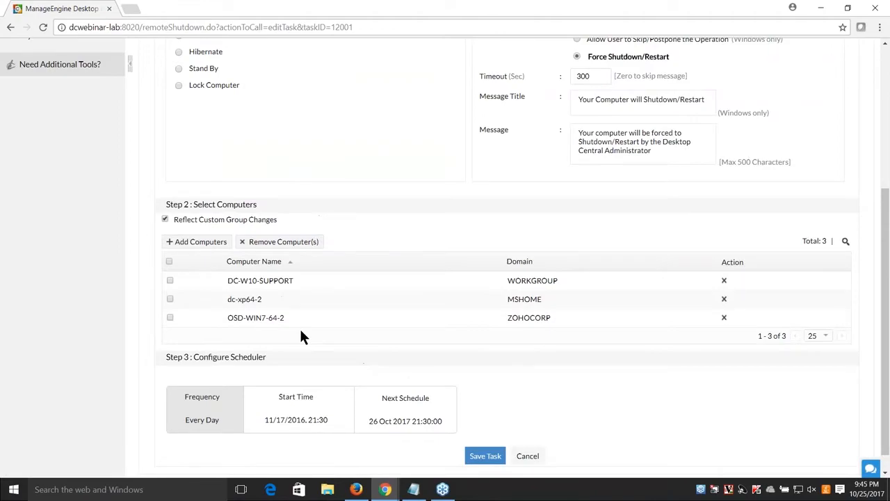
Step: Set the task's daily schedule to start on 10/25/2017 at 23:00, and leave the form for the Remote Shutdown overview
scroll(313, 318, down, 1)
mouse_move(476, 393)
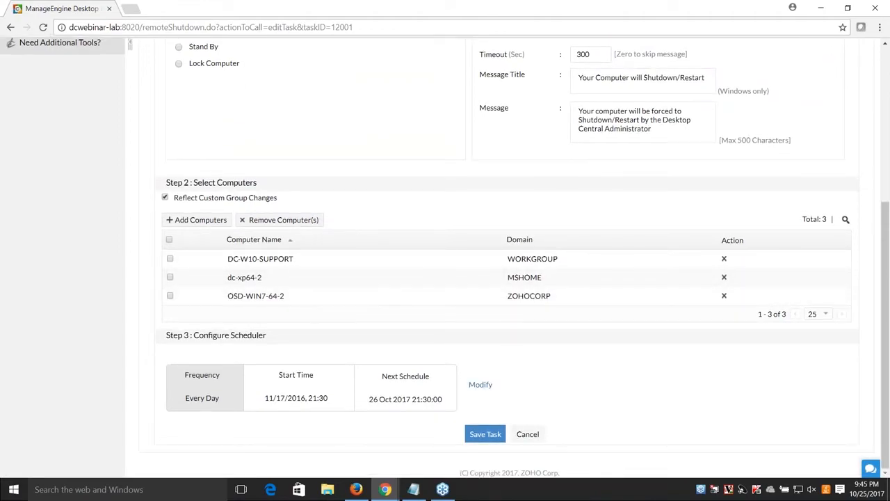
click(480, 386)
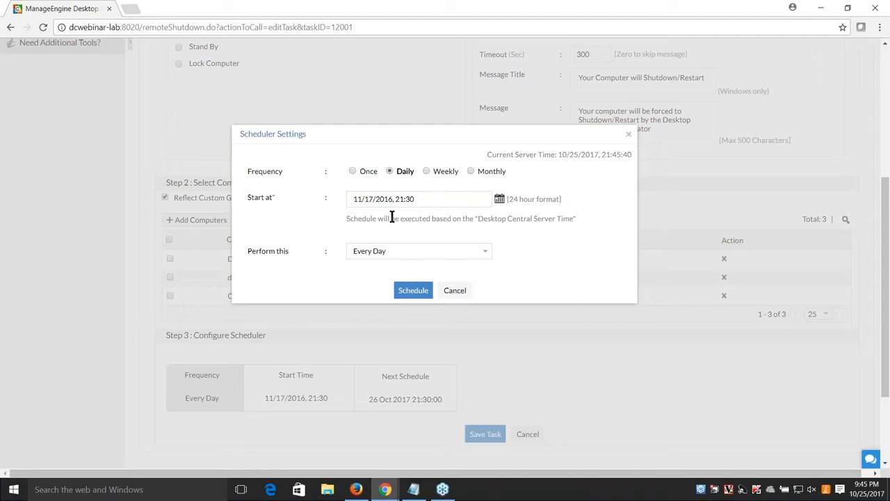
click(500, 200)
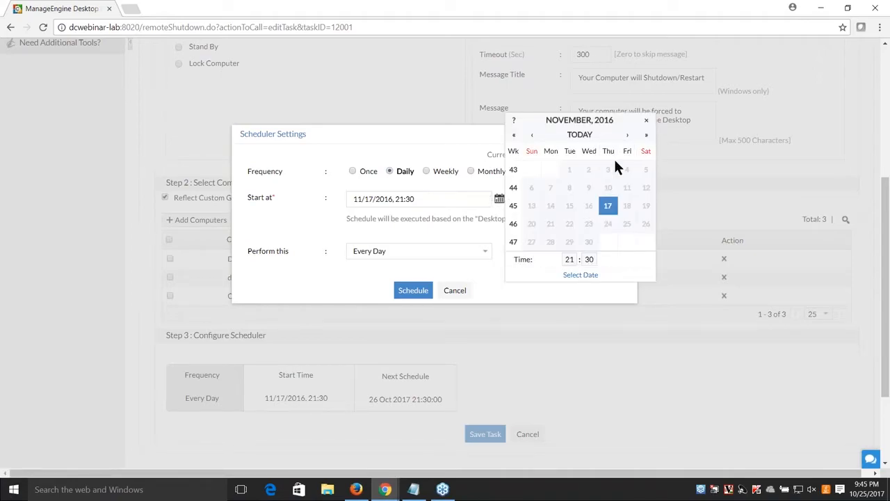
click(645, 136)
click(530, 134)
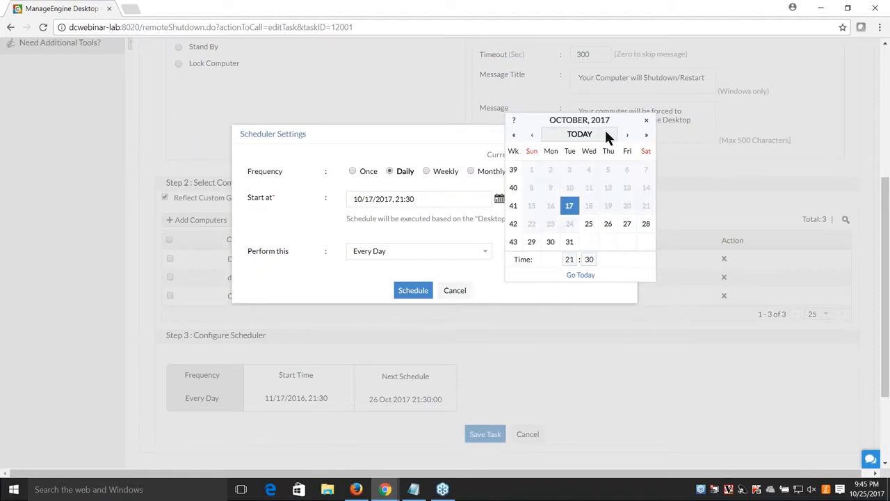
click(590, 224)
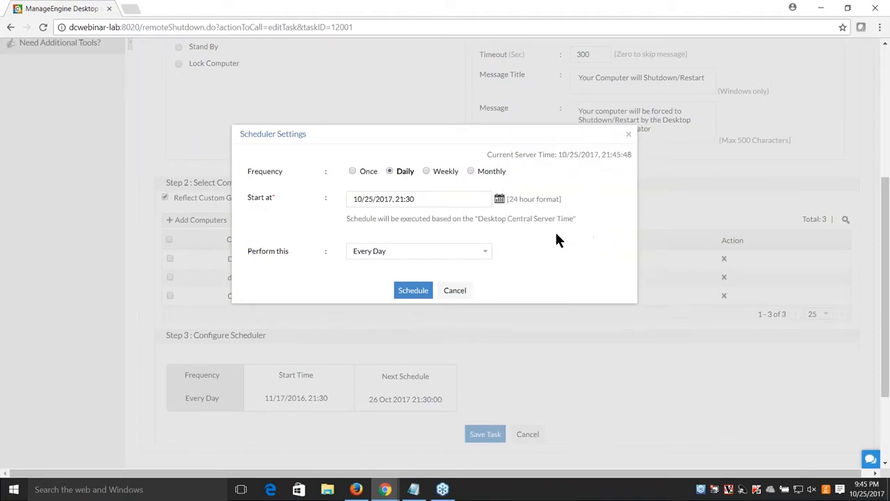
drag(422, 199, 400, 196)
key(BackSpace)
key(BackSpace)
text(23:00)
click(411, 293)
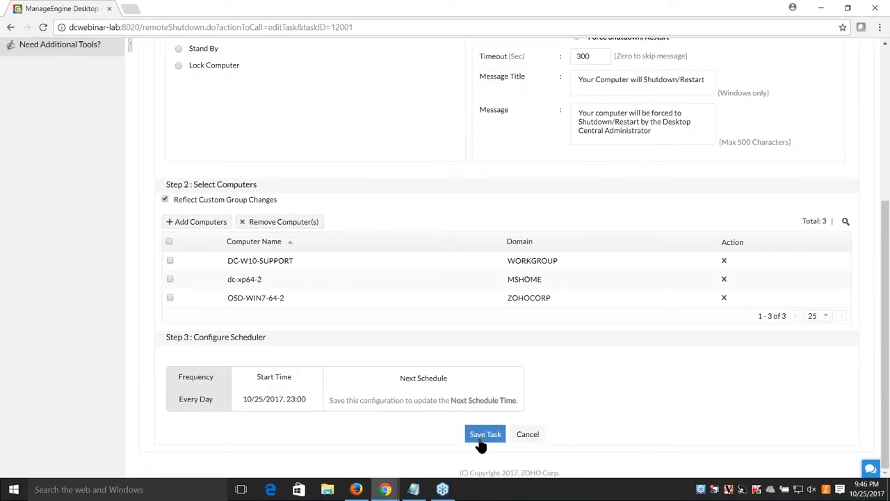
scroll(480, 445, up, 4)
click(69, 181)
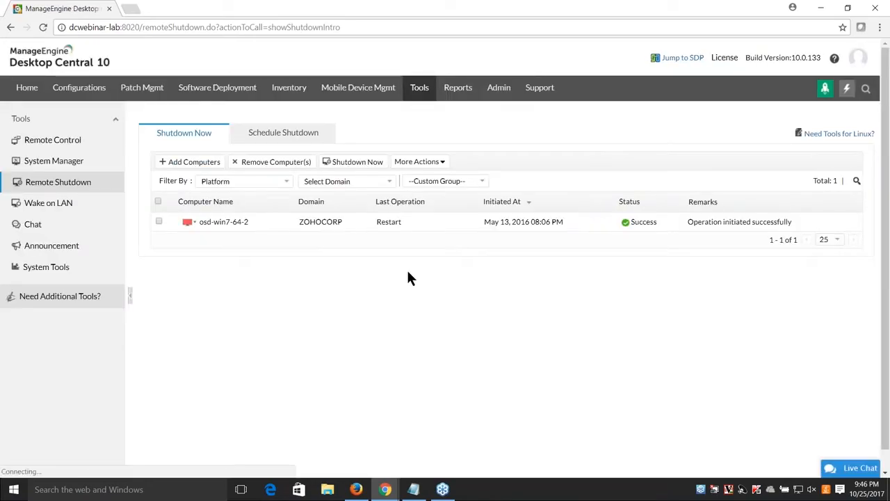
Step: View the details of the Scheduled Shutdown - Chicago Site task and return to the Remote Shutdown overview
click(312, 136)
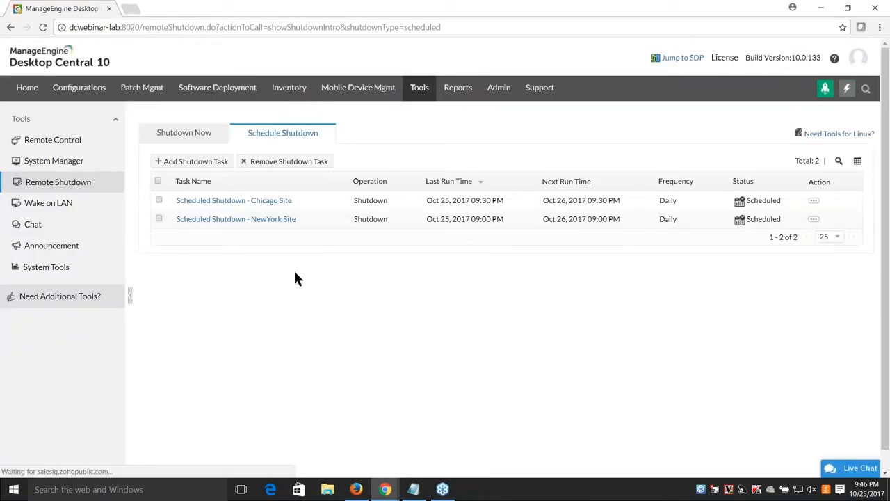
click(276, 203)
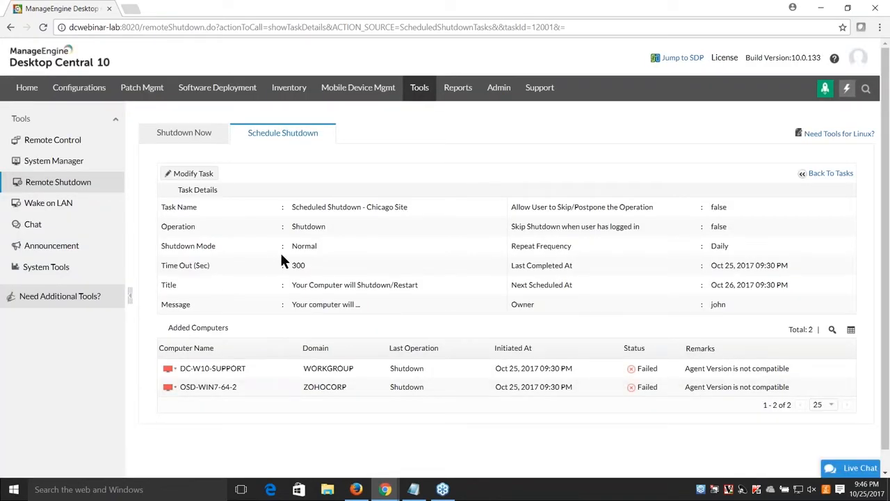
click(82, 184)
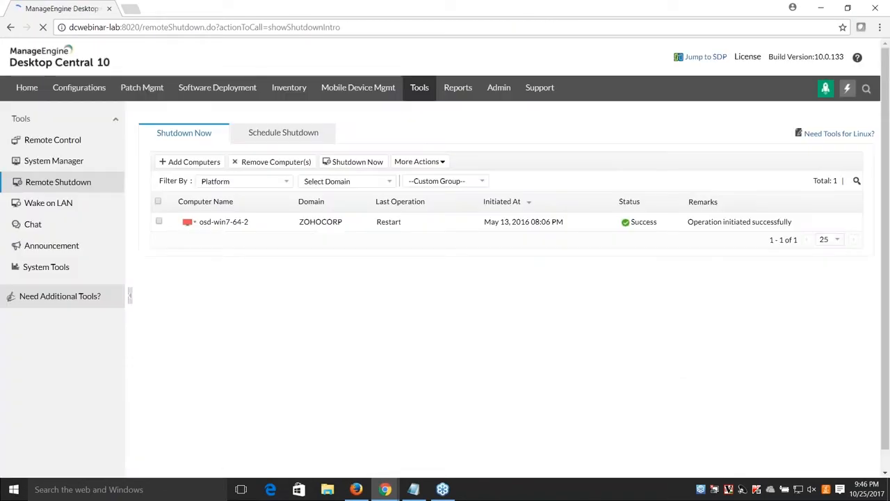
Step: Open the Wake on LAN schedule WakeUp Task - Chicago Site for modification and review its task name and port
click(67, 206)
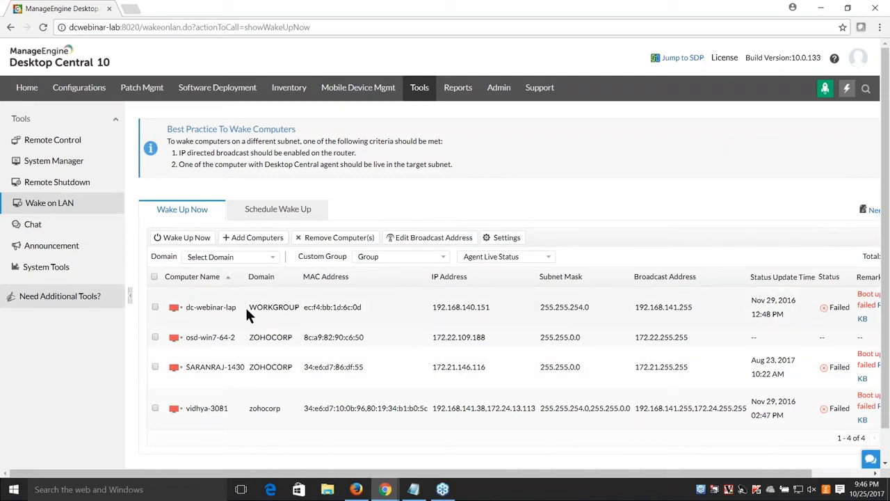
click(270, 217)
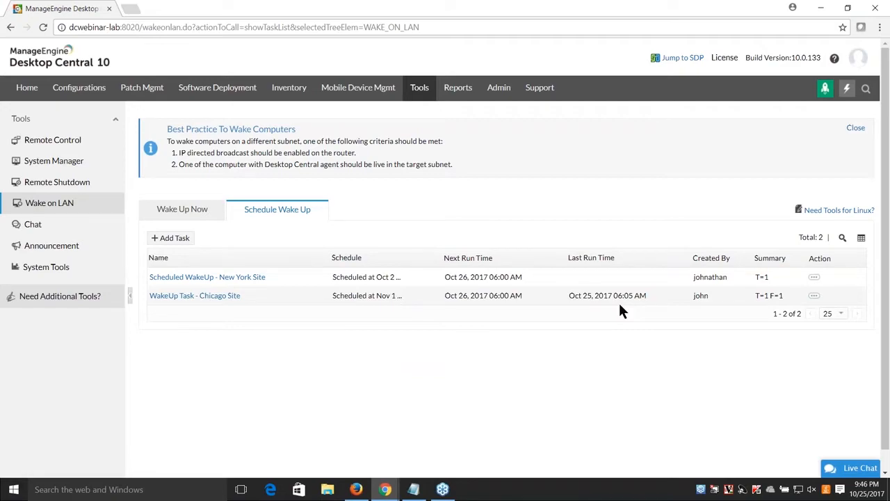
click(814, 296)
click(776, 295)
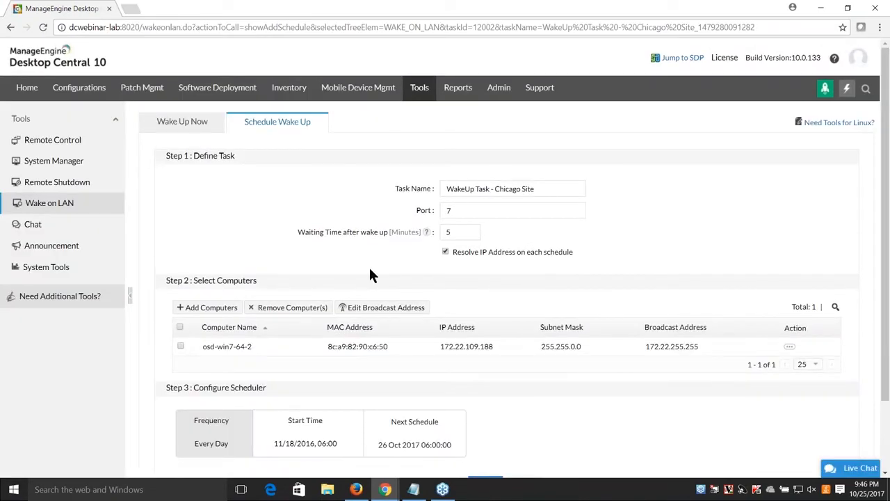
drag(536, 190, 388, 191)
drag(473, 212, 427, 213)
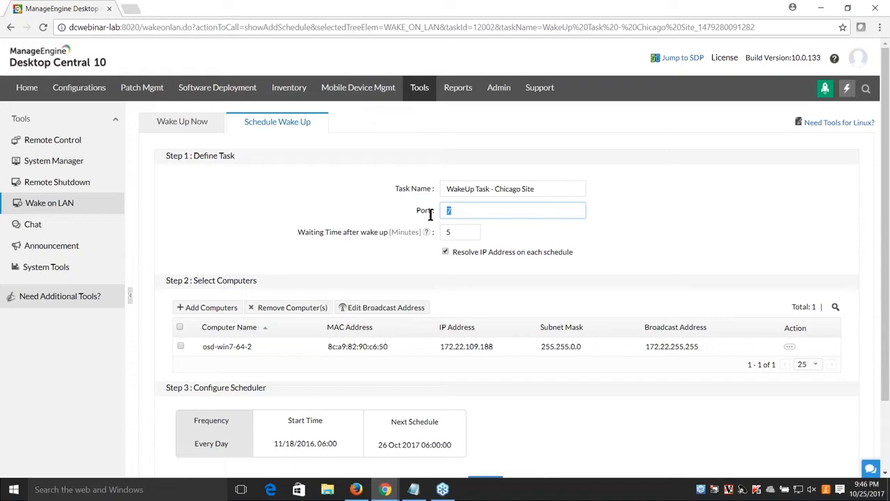
click(367, 267)
Step: Add the MSHOME static custom groups to the wake-up task's target computers
scroll(367, 272, down, 2)
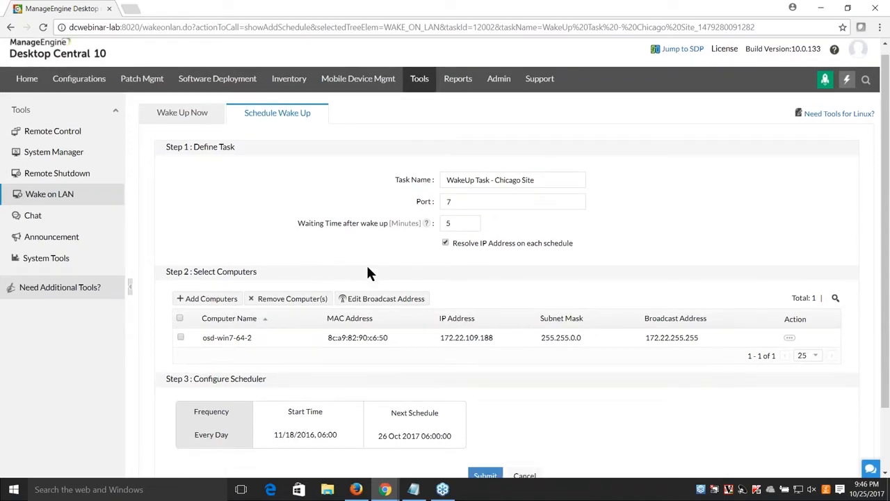
click(211, 250)
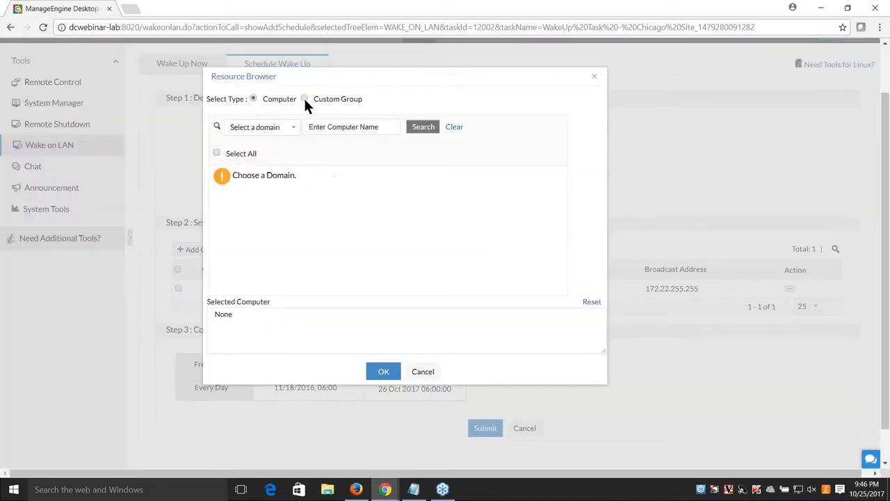
click(305, 98)
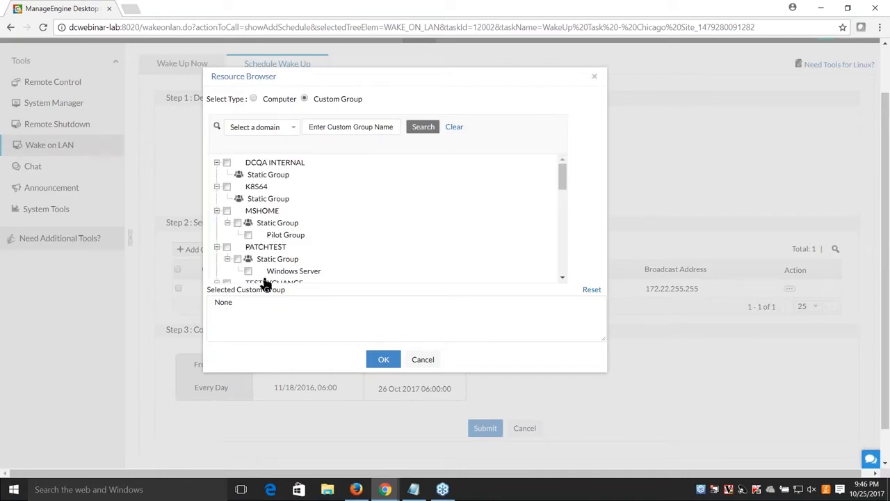
click(237, 222)
click(383, 359)
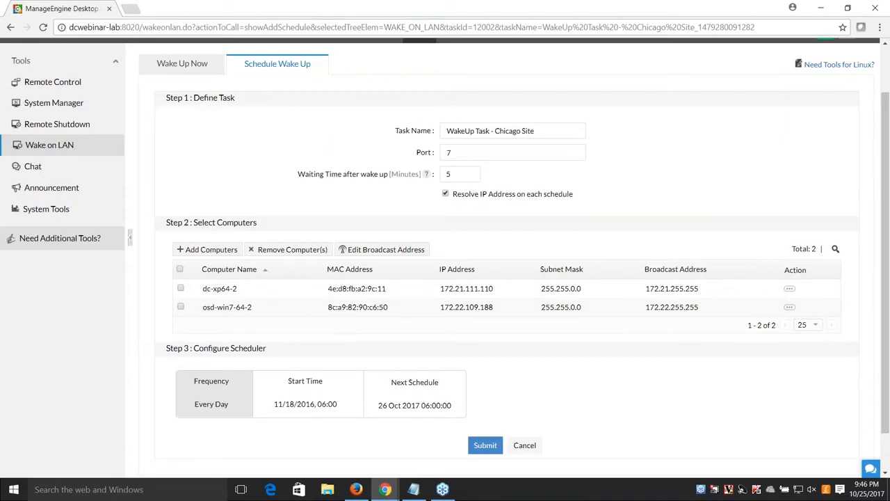
Step: Select all target computers, open their broadcast address for editing, and close it without entering an address
click(383, 249)
click(434, 286)
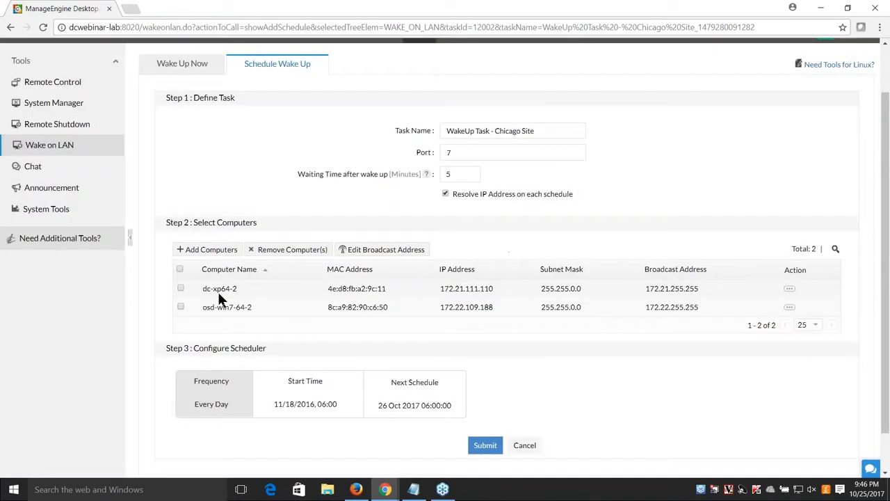
click(180, 269)
click(352, 250)
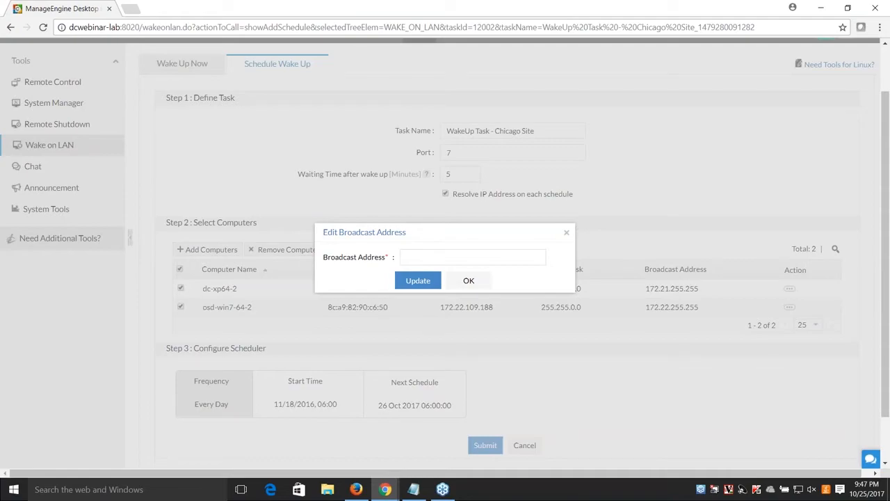
click(464, 254)
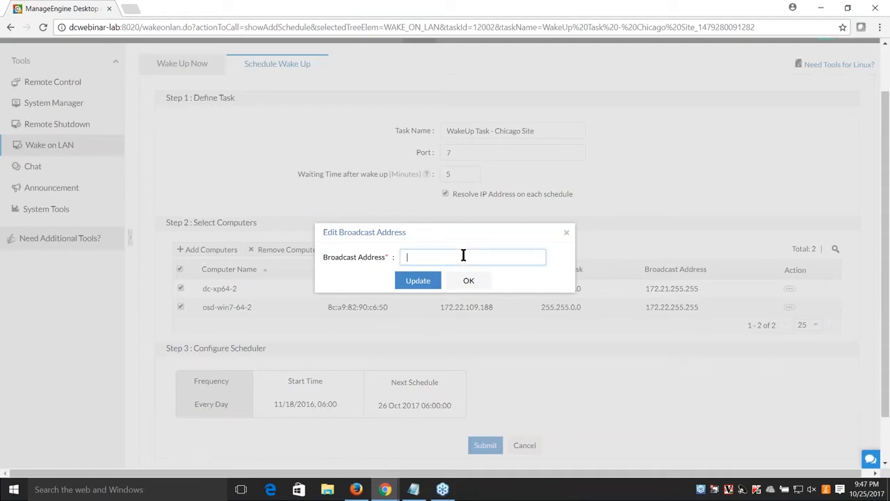
click(473, 282)
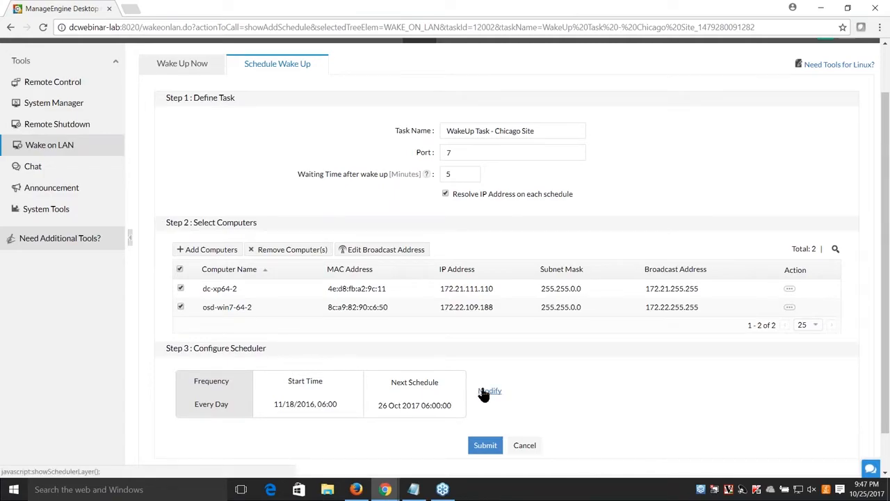
Step: Review the wake-up task's scheduler settings, including its start time, and leave them without saving
click(485, 392)
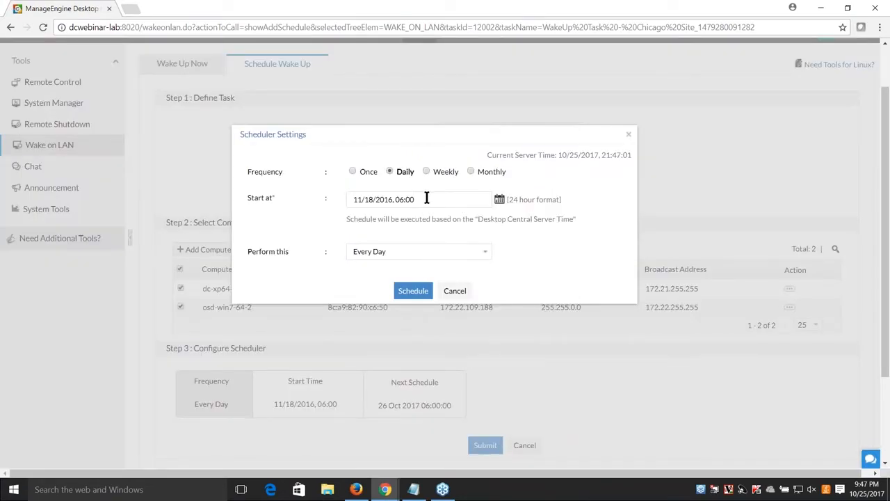
drag(423, 199, 343, 199)
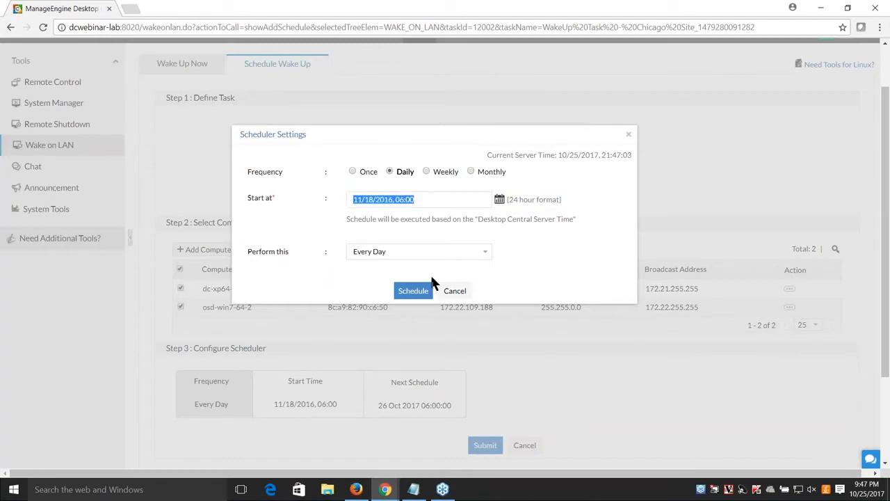
click(455, 291)
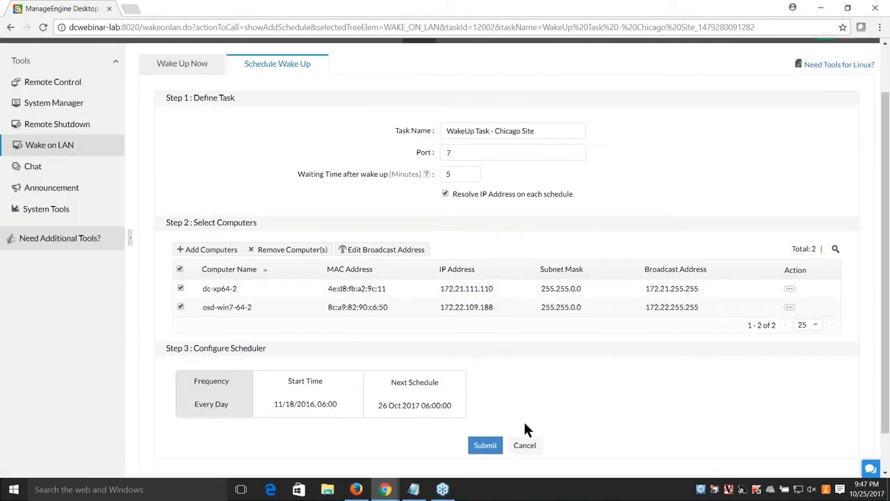
Step: Leave the form for the scheduled wake-up list and view the details of WakeUp Task - Chicago Site
scroll(523, 419, up, 2)
click(49, 207)
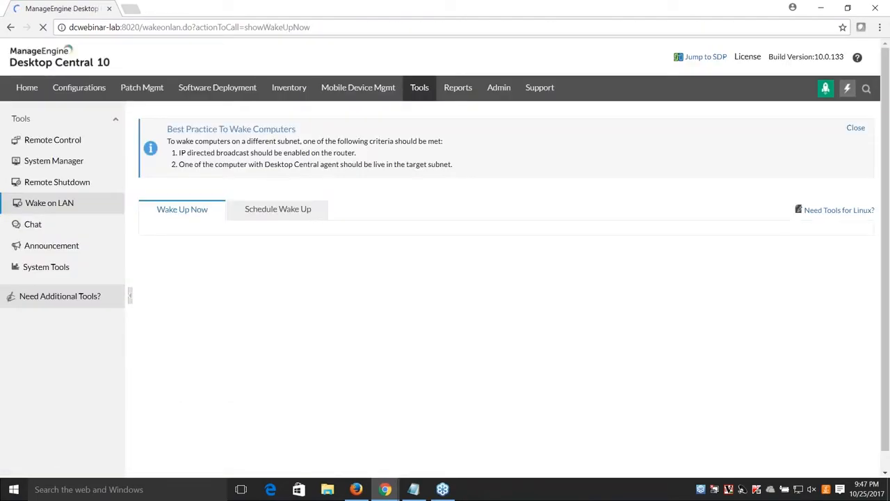
click(278, 211)
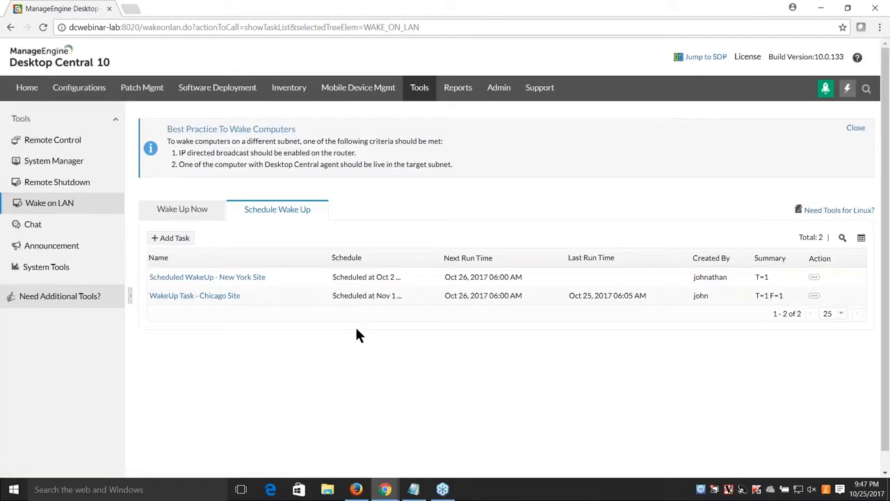
click(222, 297)
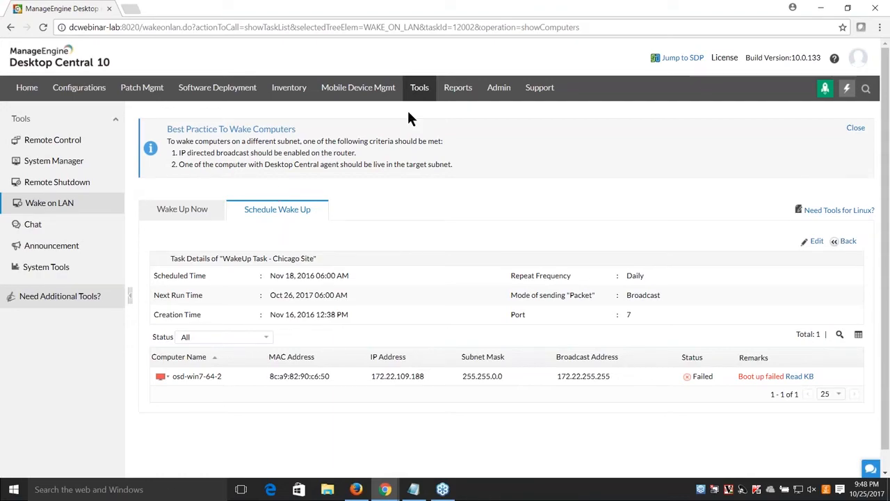
Step: Open the System Uptime Report from the Power Mgmt Reports category
click(419, 88)
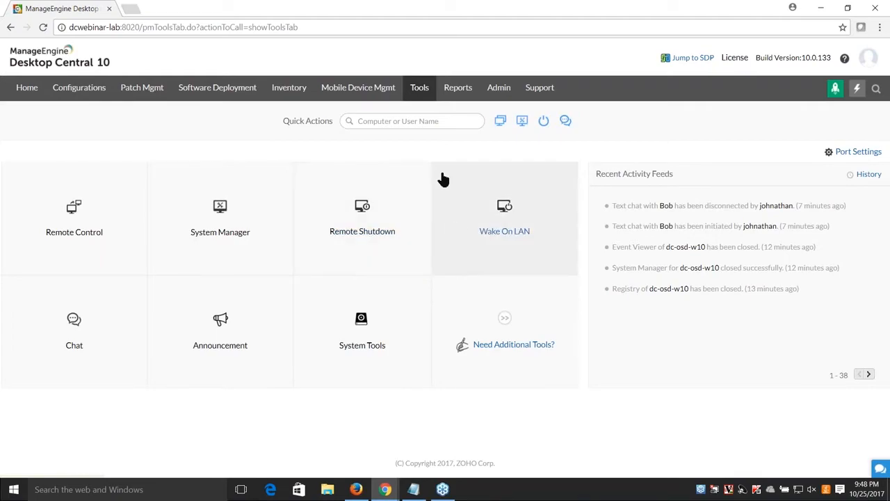
click(458, 87)
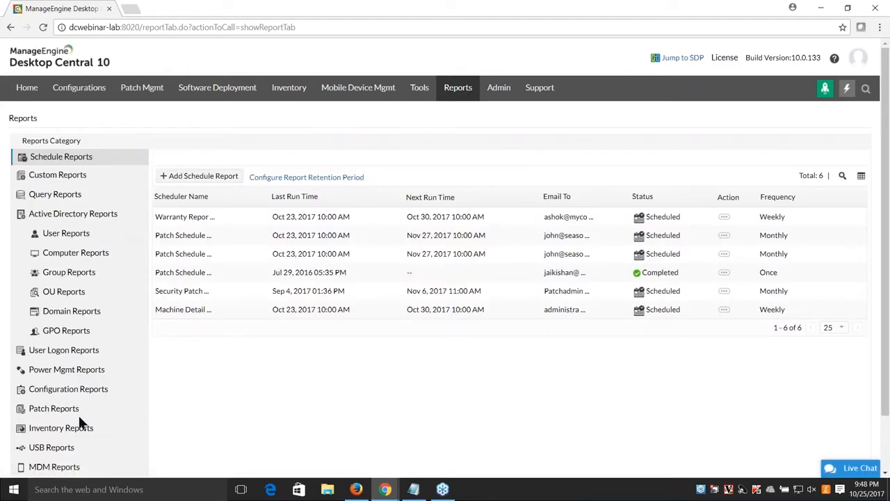
click(79, 374)
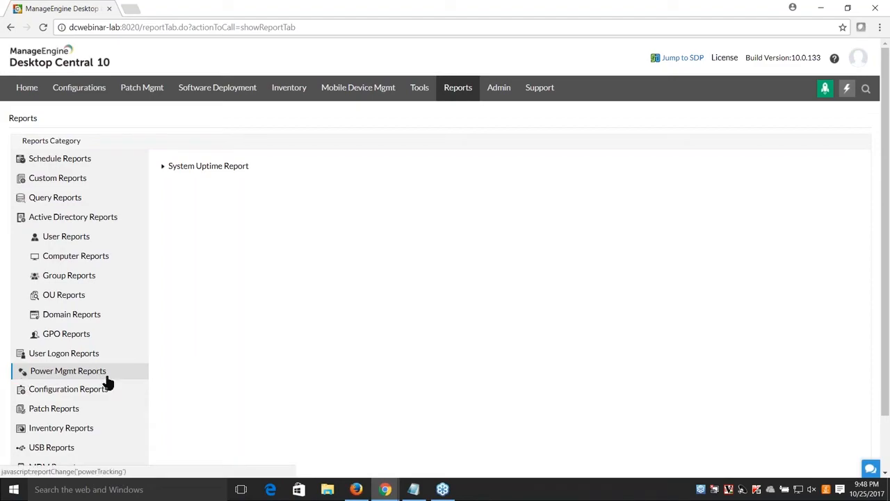
drag(250, 167, 165, 167)
click(191, 167)
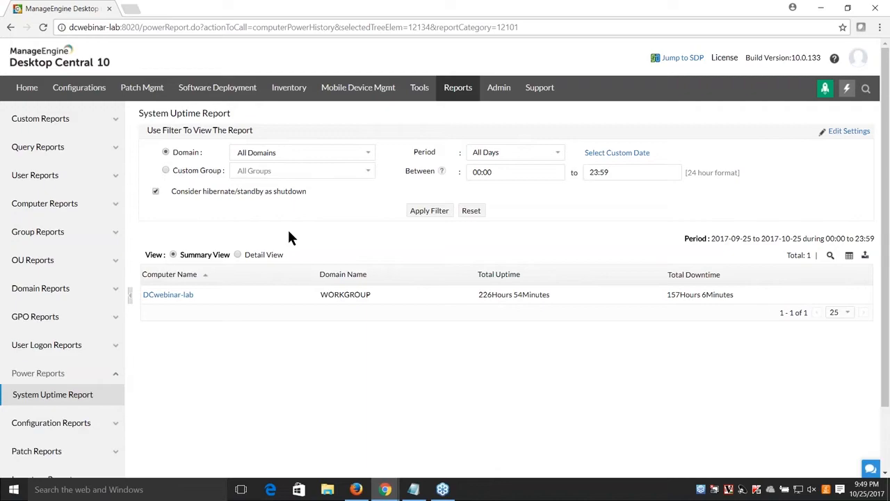
Step: Switch the uptime report to Detail View and set its filter to Custom Group with All Groups
drag(231, 254, 177, 255)
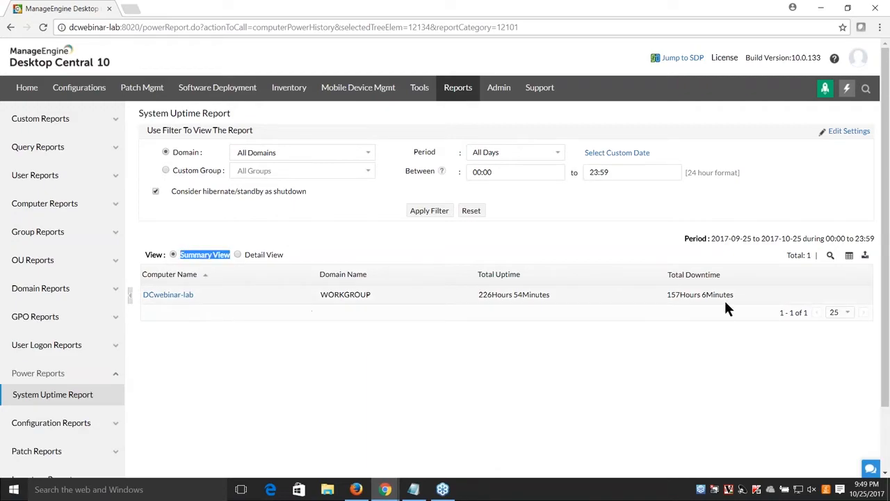
click(238, 255)
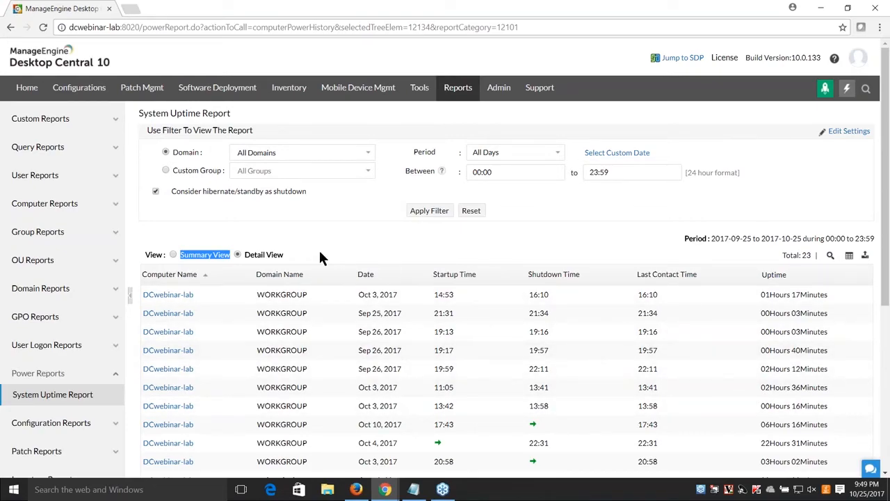
click(270, 158)
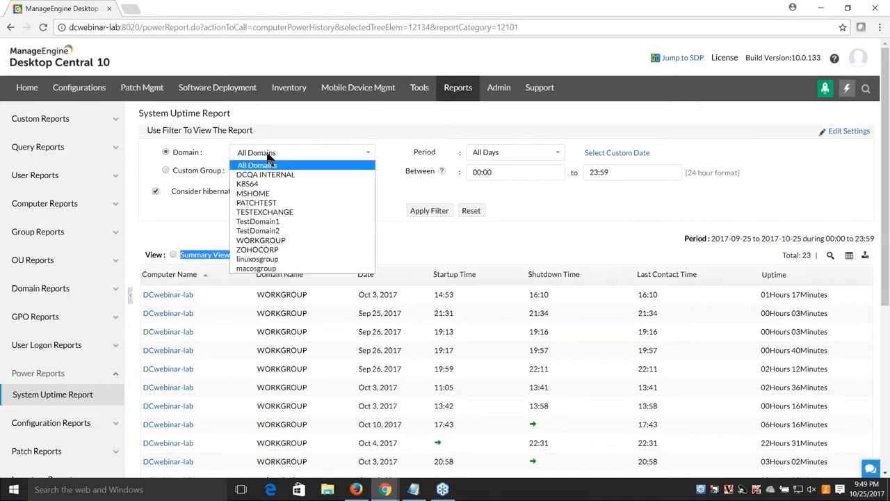
click(196, 219)
click(166, 170)
click(265, 172)
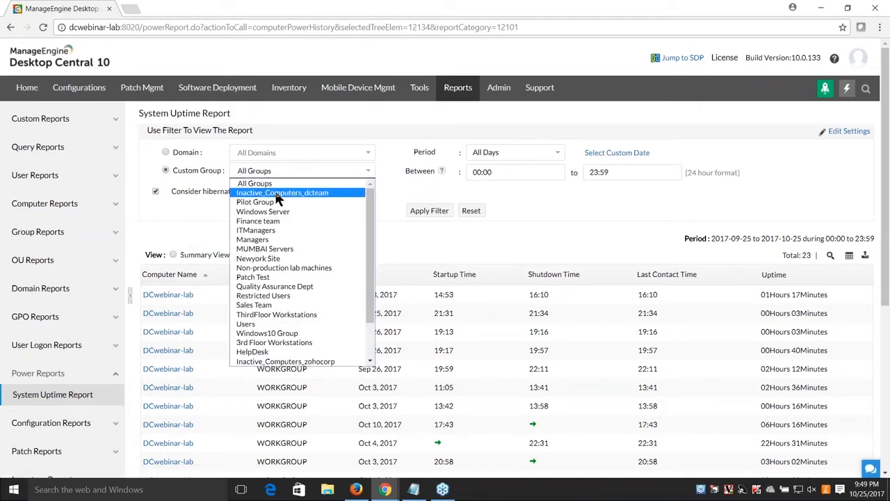
click(415, 235)
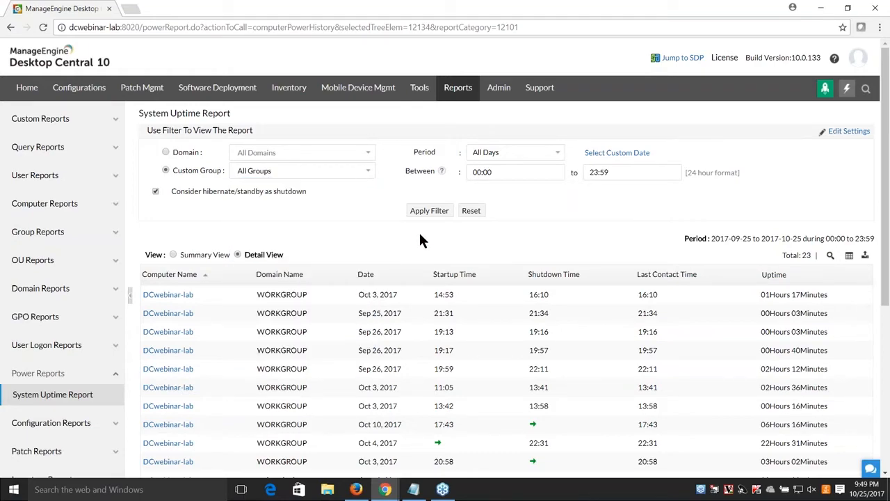
Step: Review the report's time range, hibernate/standby option and export formats, and return to the Reports overview
click(514, 176)
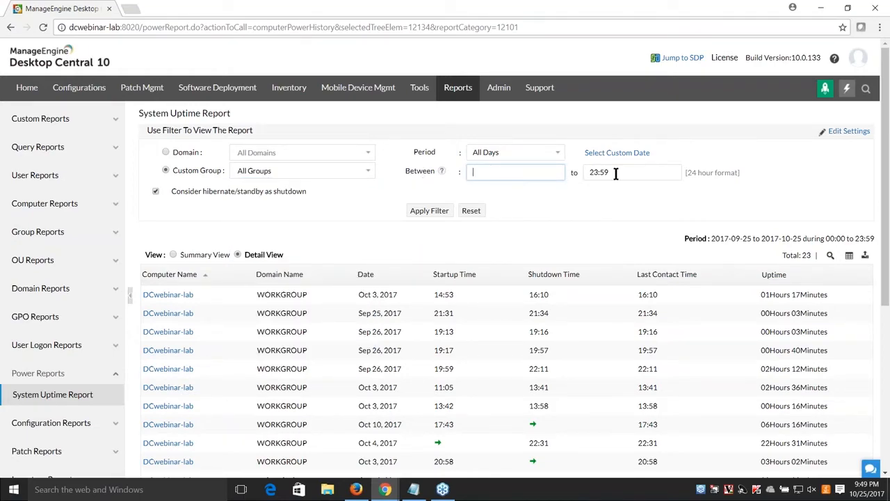
drag(170, 195, 310, 194)
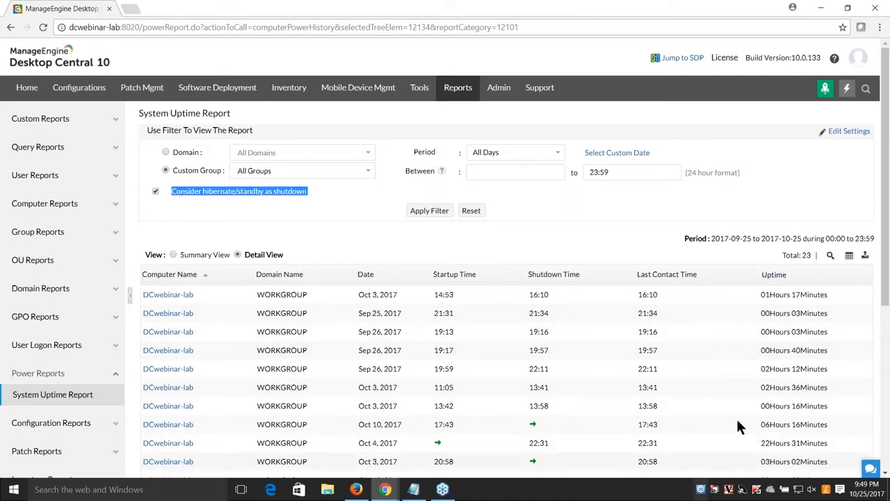
click(865, 256)
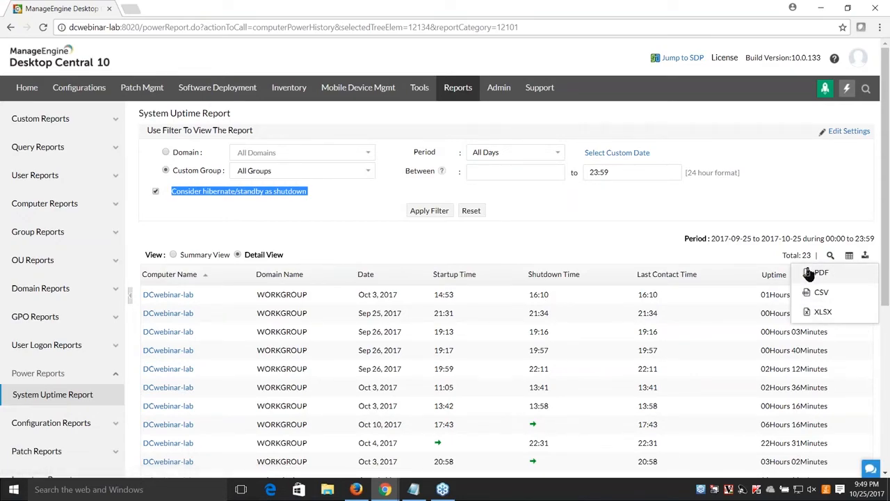
click(534, 255)
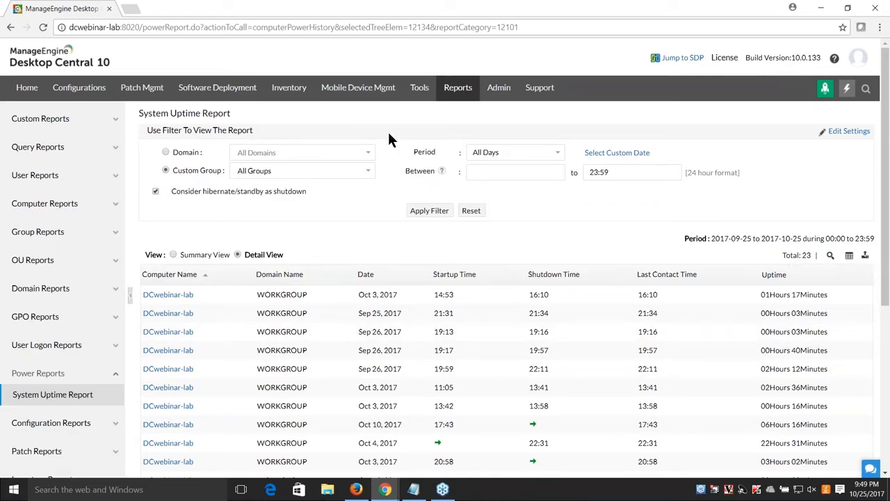
click(457, 96)
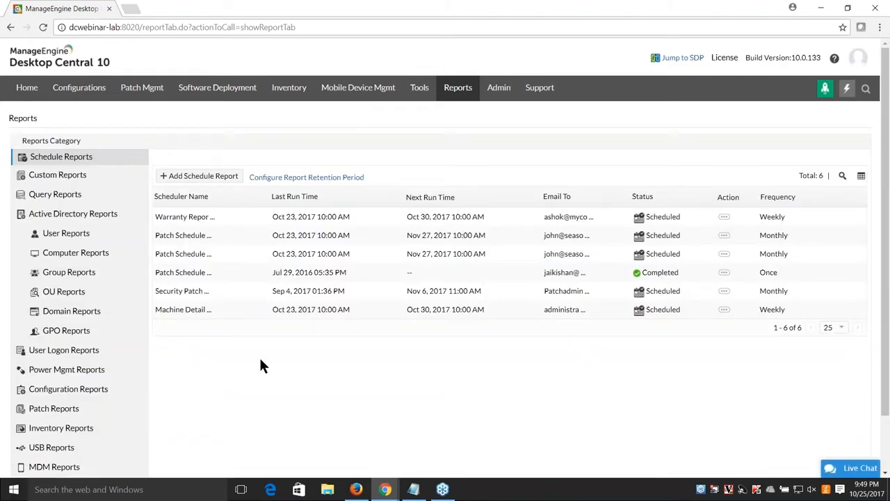
Step: Review the schedule dates and the Only Once and Multiple Times frequency options of the Microsoft Exchange Server is down announcement
key(alt+Tab)
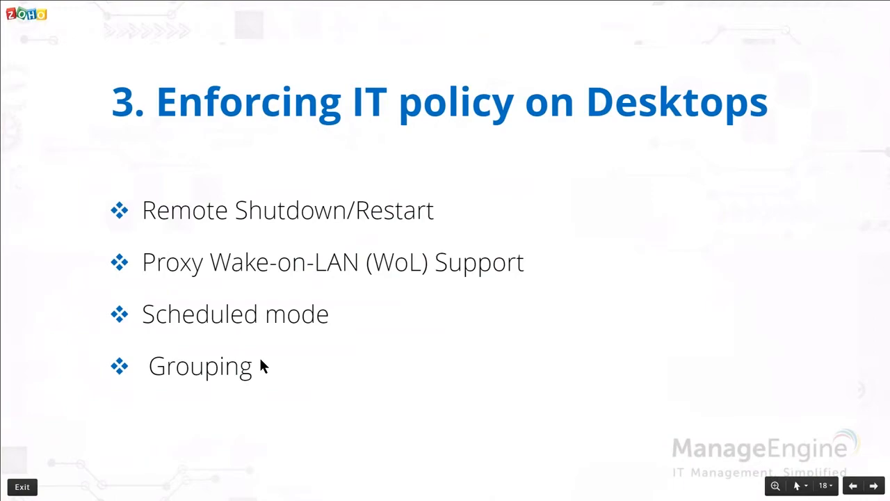
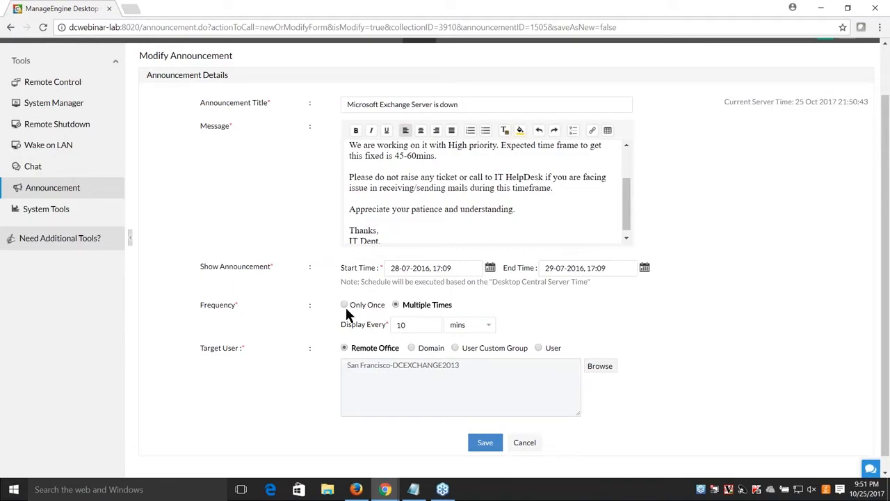
click(345, 305)
click(395, 306)
drag(410, 269, 389, 269)
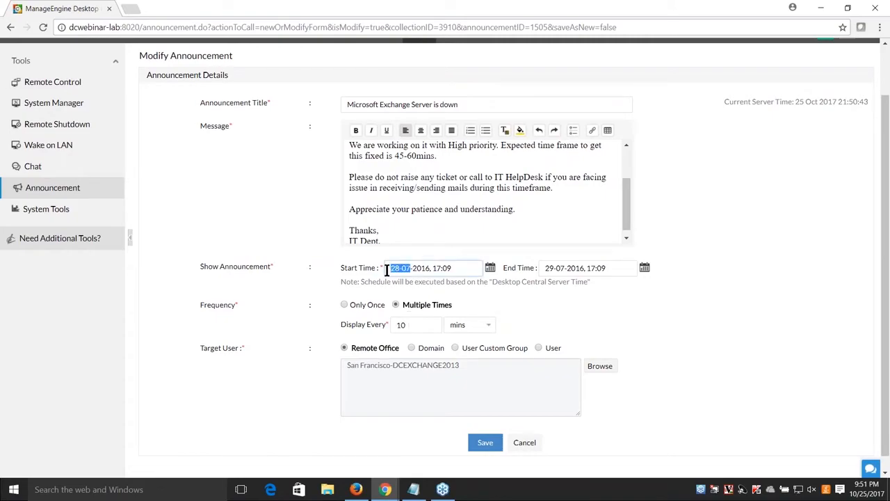
drag(608, 275, 537, 295)
click(537, 296)
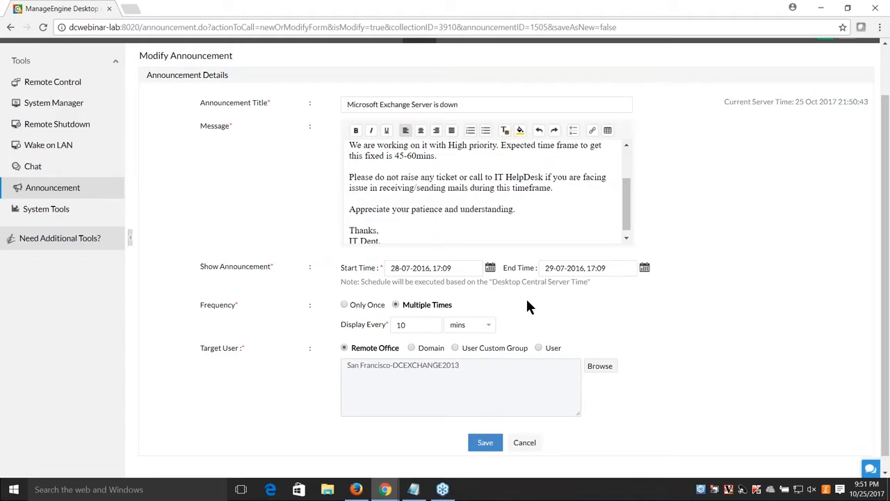
Step: Advance the slide presentation and return to the Announcement list in Desktop Central
key(alt+Tab)
key(Right)
click(87, 192)
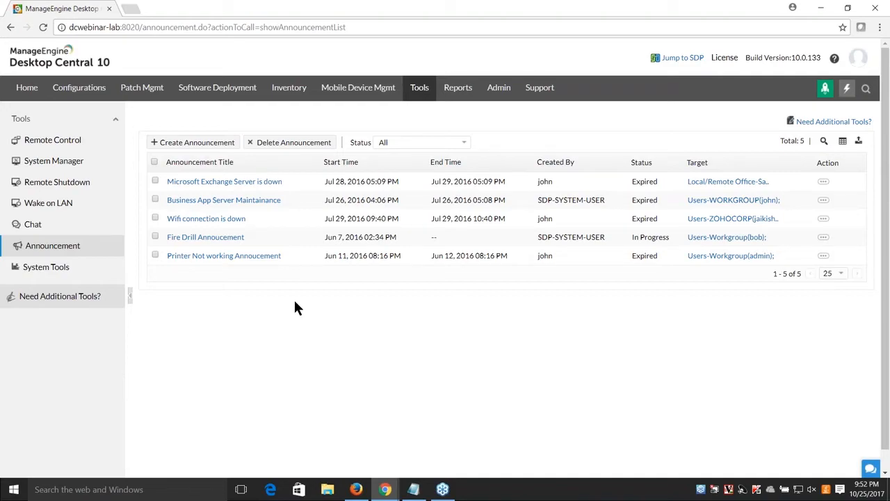
Step: Switch to the slide presentation and advance from the end user announcement view to Scenario 1
key(alt+Tab)
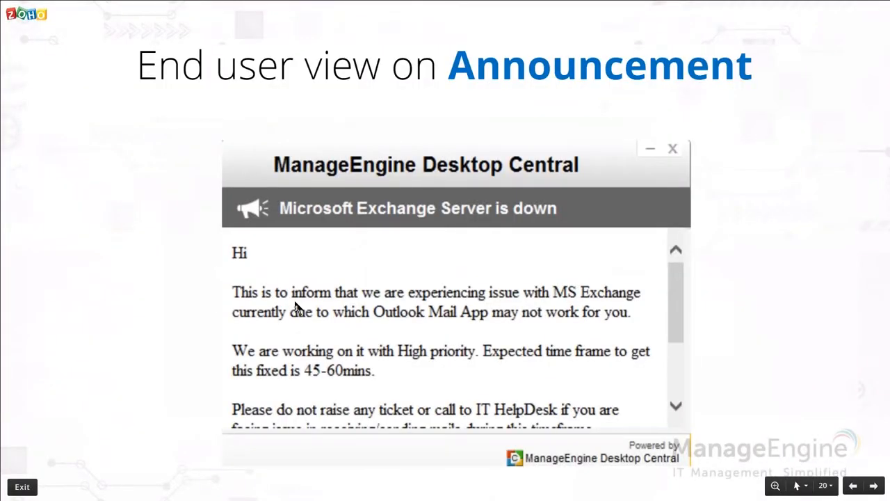
key(Right)
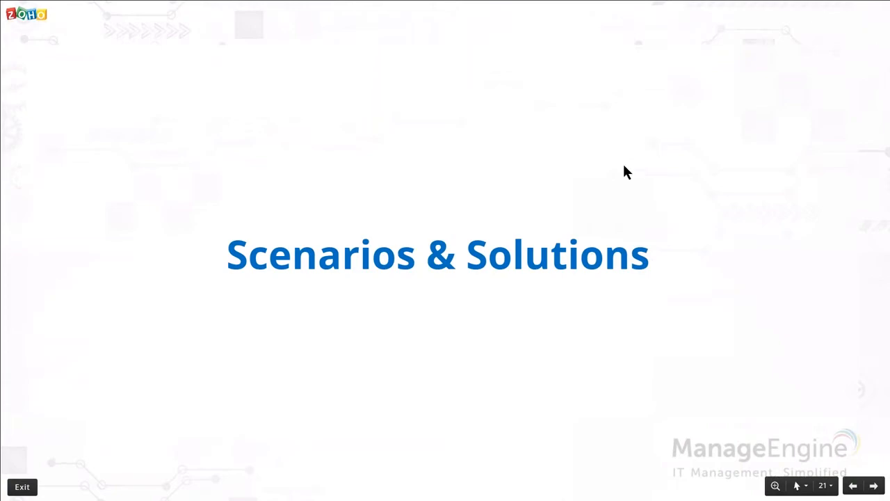
key(Right)
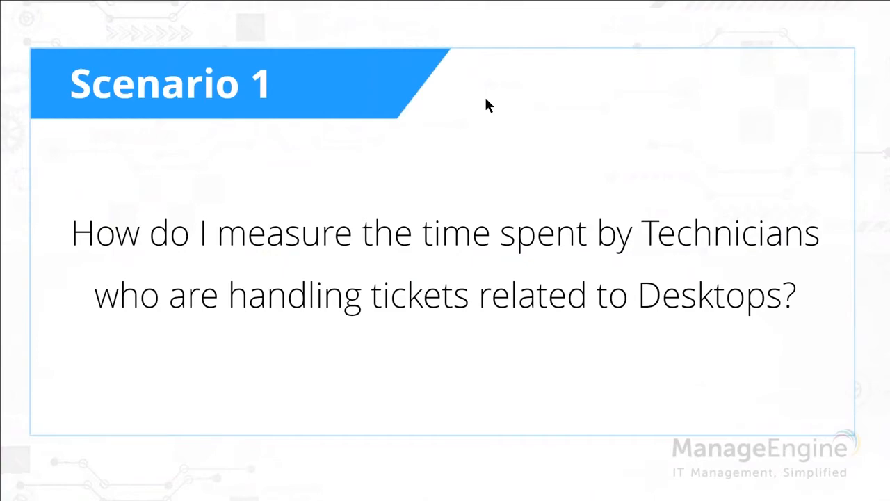
Step: Switch to the browser, open ServiceDesk Plus at dcwebinar-lab:8080 in a new tab, and log in with the prefilled administrator credentials
key(alt+Tab)
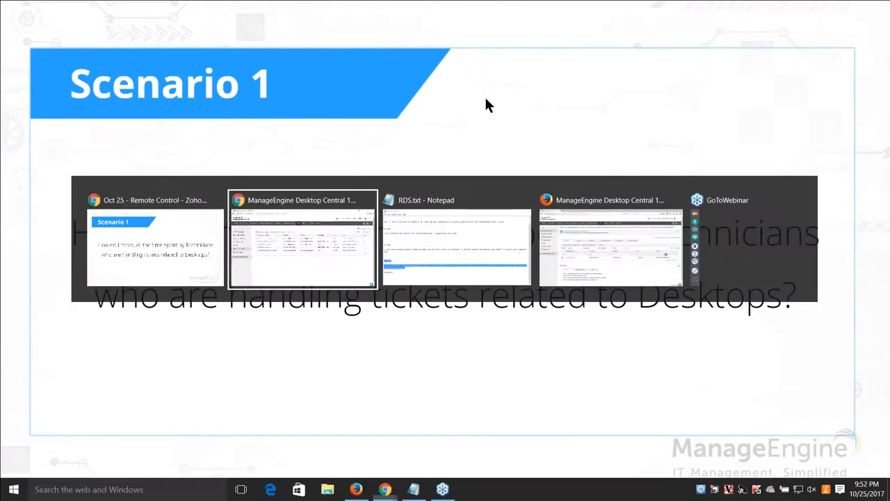
click(127, 7)
text(dcwebinar-lab:8020)
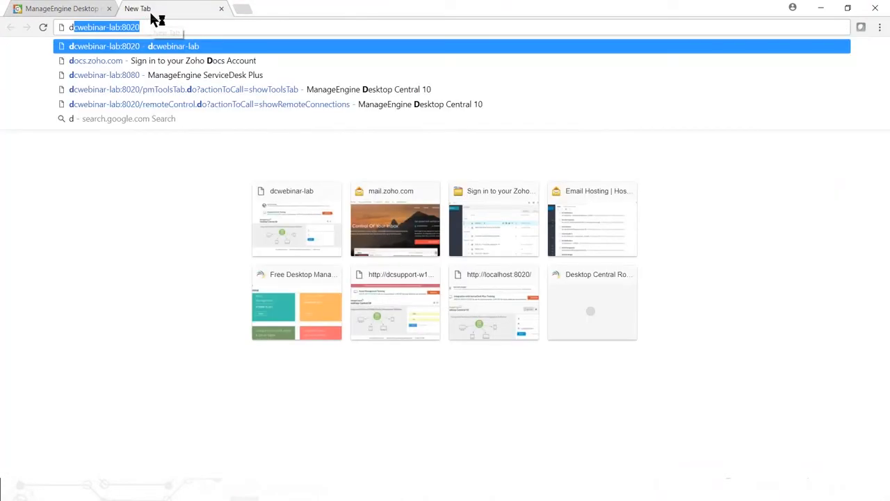
key(Down)
key(Return)
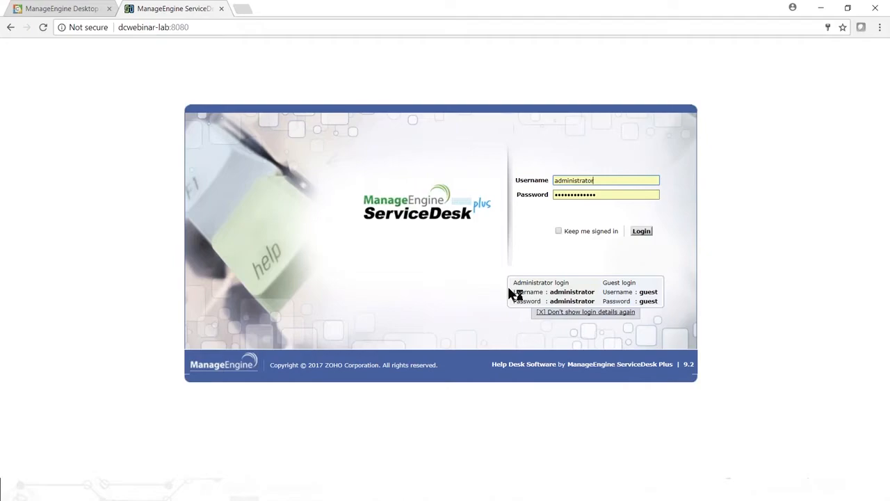
click(641, 231)
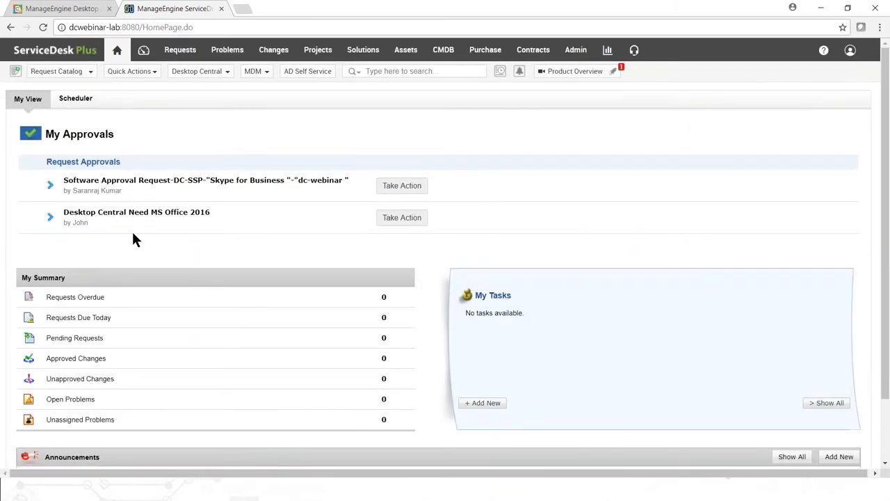
Step: Recheck the Scenario 1 question in the presentation and return to ServiceDesk Plus
key(alt+Tab)
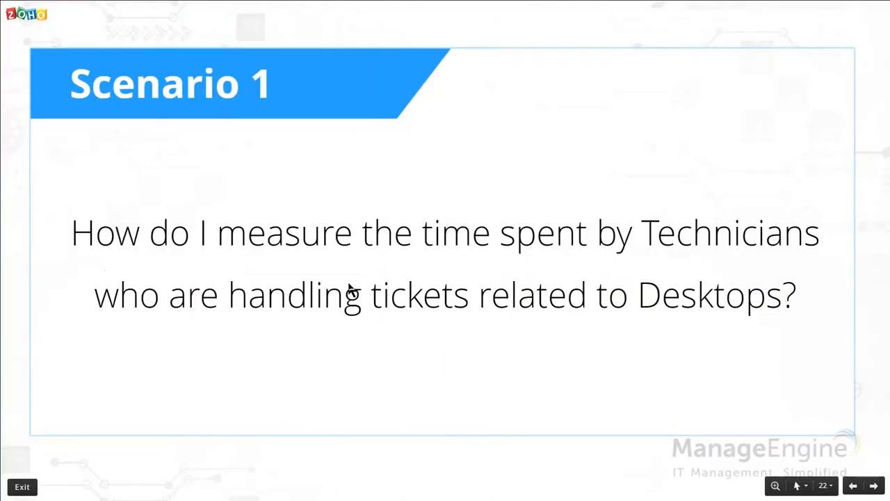
key(alt+Tab)
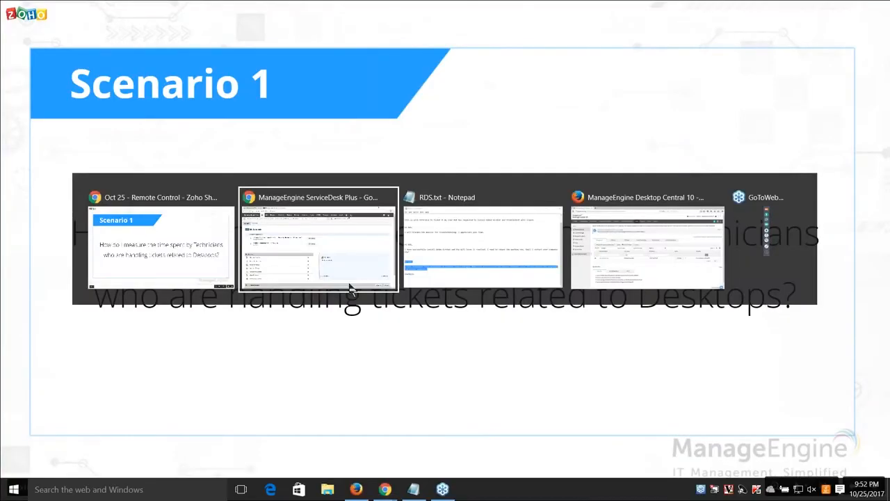
click(351, 291)
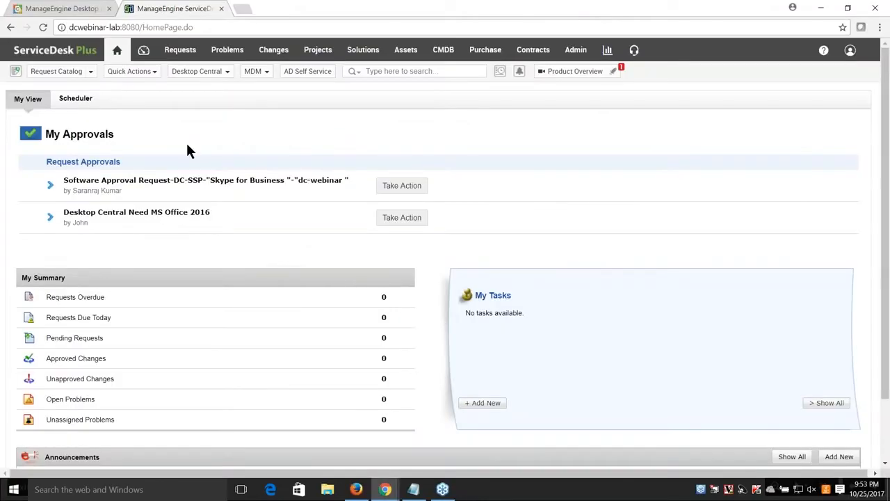
Step: Open Remote Control in Desktop Central and filter the computer list by the end user's name
click(61, 9)
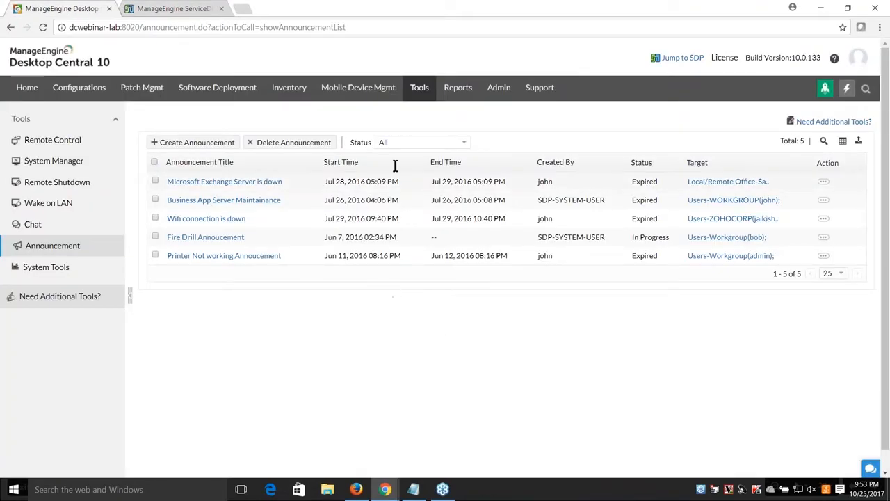
click(420, 87)
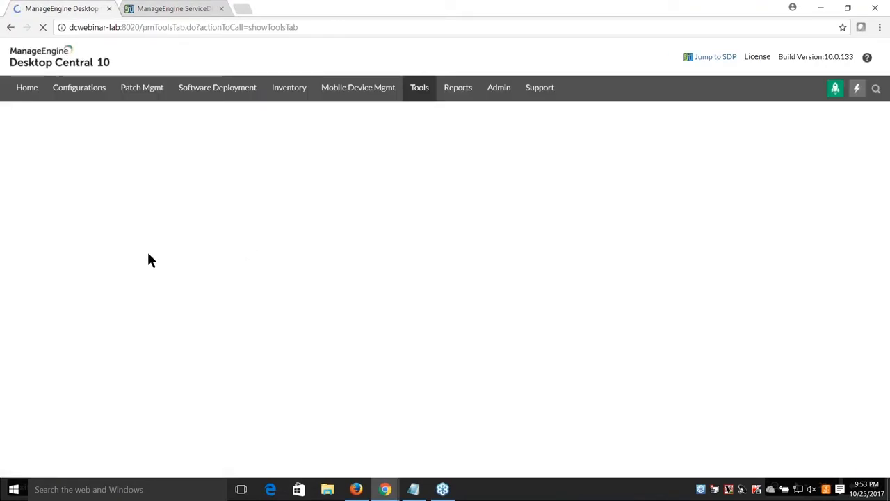
click(90, 234)
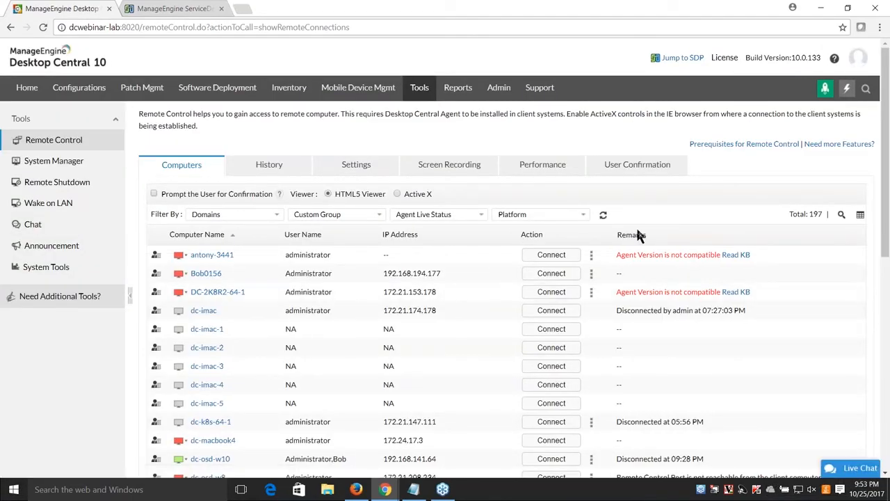
click(842, 216)
click(292, 258)
text(bob)
key(Return)
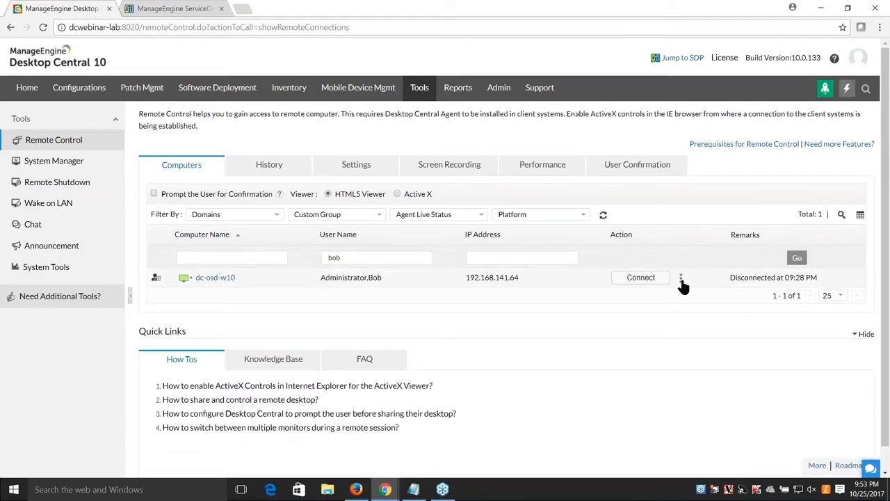
Step: Start a connection to dc-osd-w10, examine the reason prompt's SDP Request ID field, and close the prompt without connecting
click(633, 278)
drag(334, 292, 396, 302)
click(427, 291)
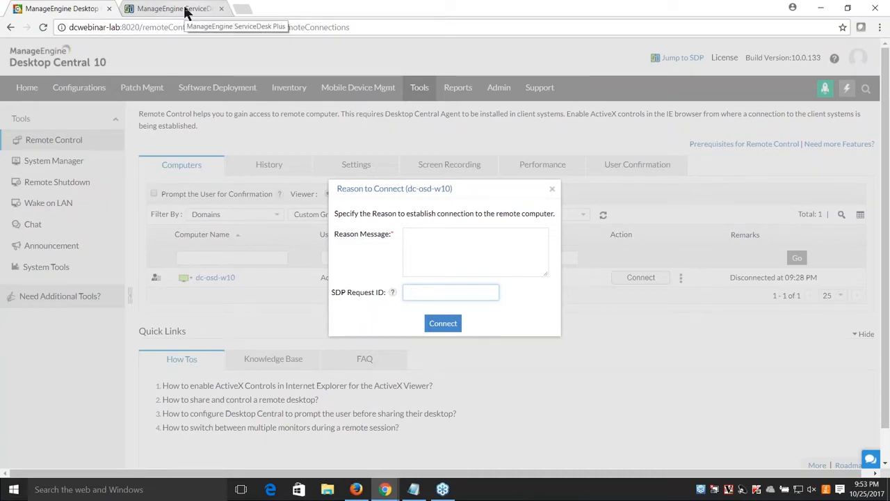
click(552, 189)
Step: Open the ServiceDesk Plus integration settings and locate the Add Work Log, Notes, Resolution for Remote Connections feature
click(499, 99)
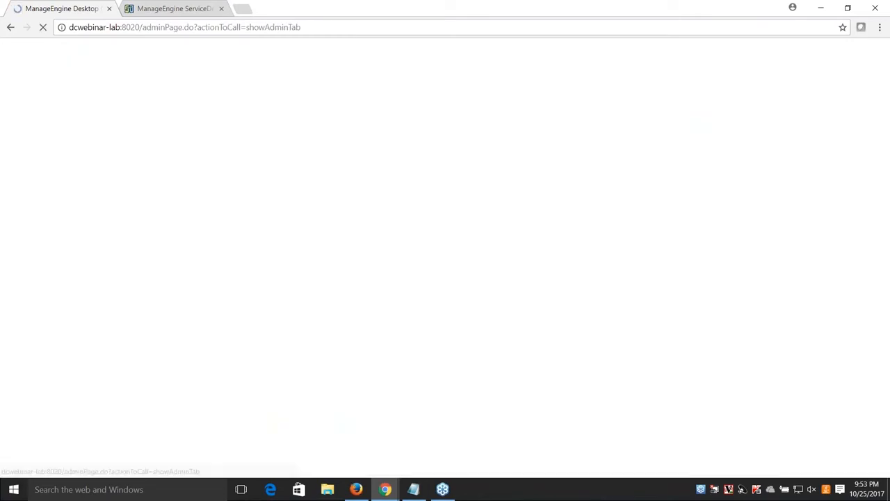
click(409, 161)
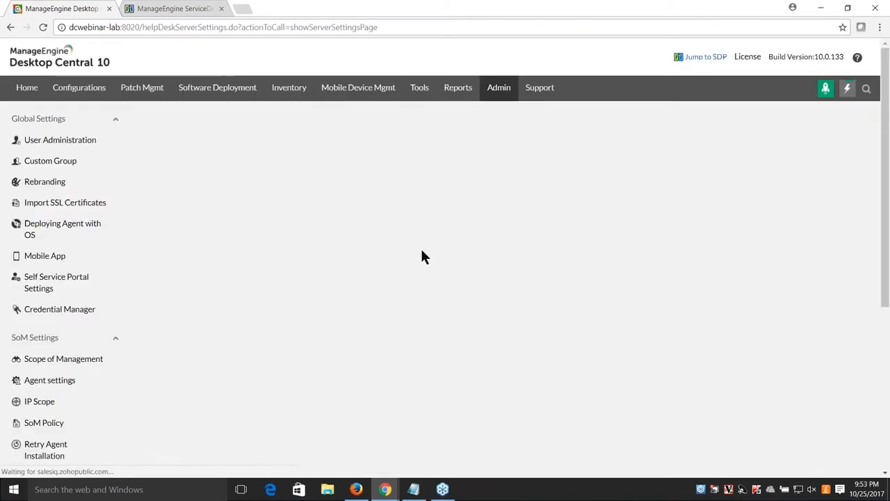
scroll(282, 287, down, 1)
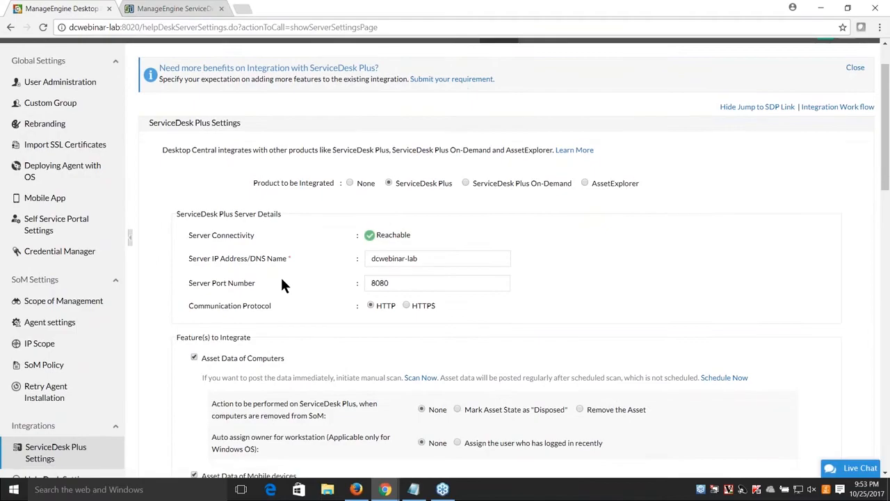
scroll(281, 276, up, 1)
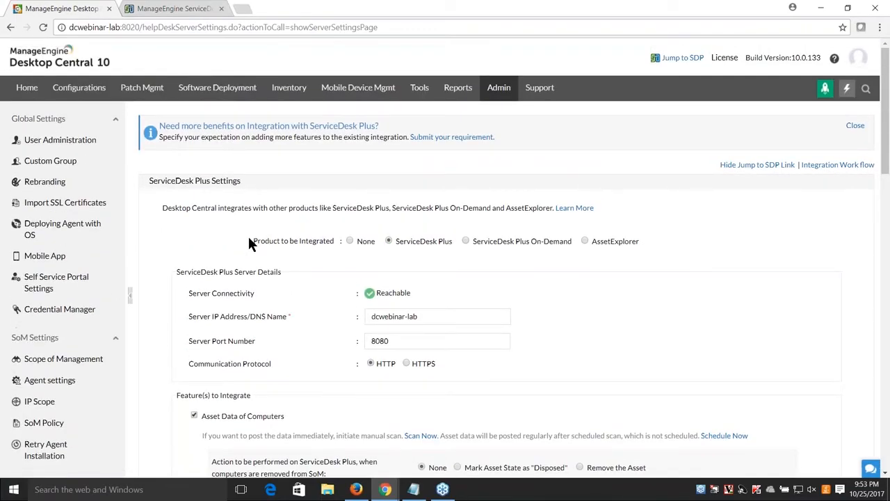
scroll(278, 274, down, 2)
scroll(278, 273, down, 2)
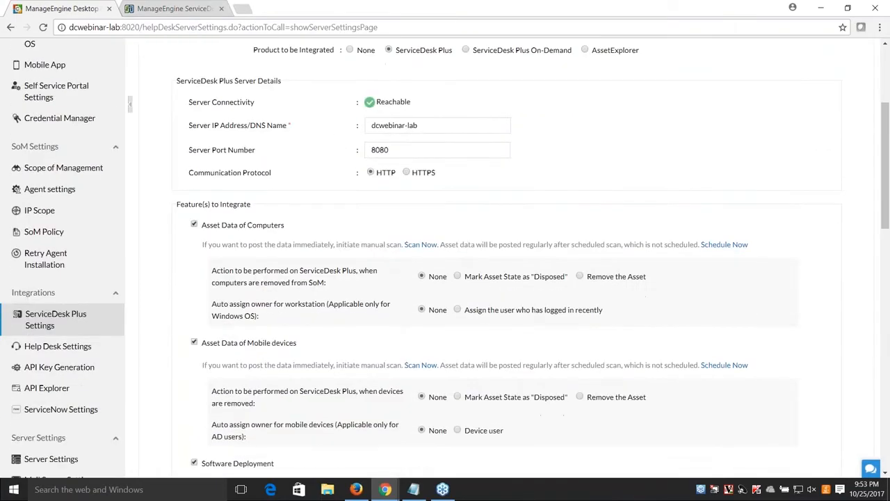
scroll(236, 173, down, 1)
drag(393, 392, 235, 398)
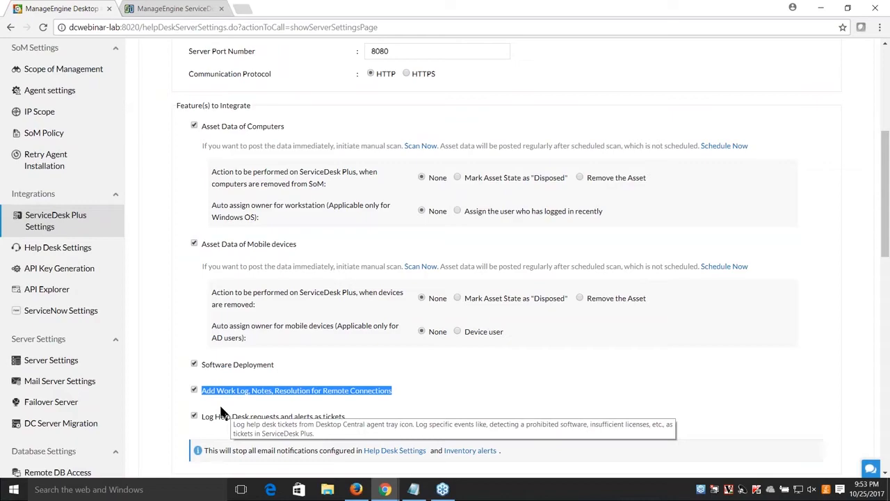
Step: Review the remaining integration features and API Key Details, and return to the product selection settings
scroll(221, 409, down, 1)
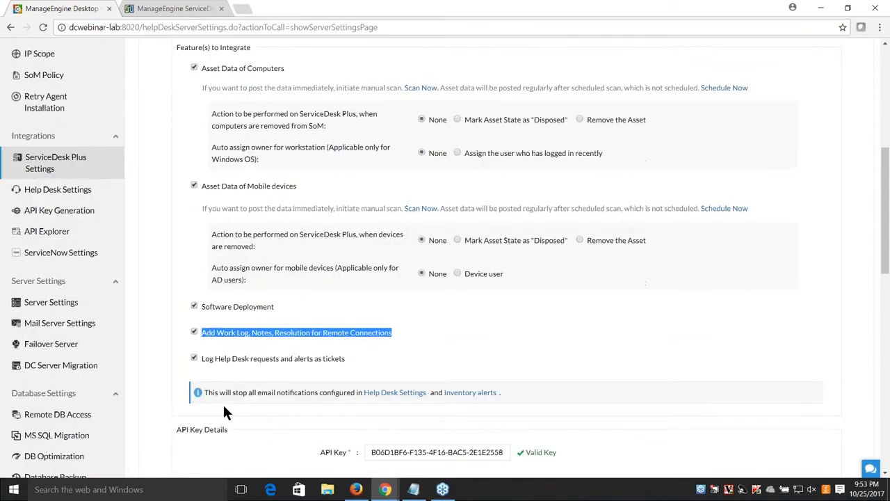
scroll(224, 410, down, 1)
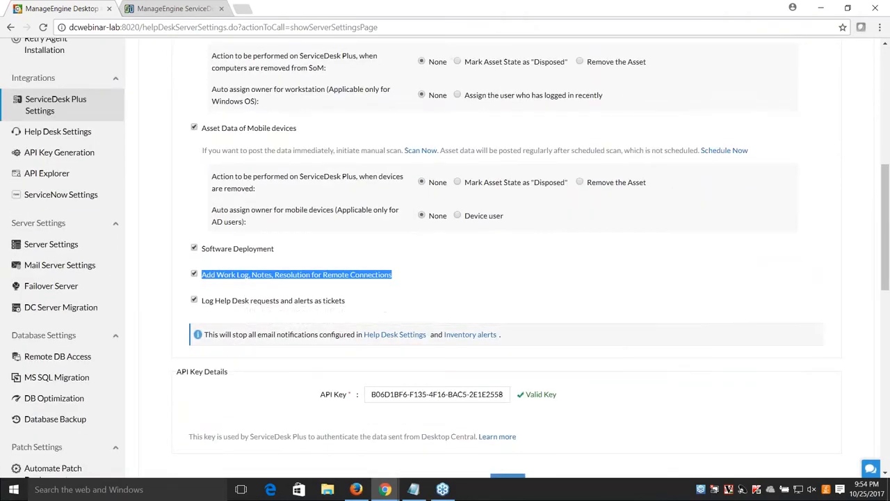
scroll(380, 400, up, 2)
scroll(372, 402, up, 5)
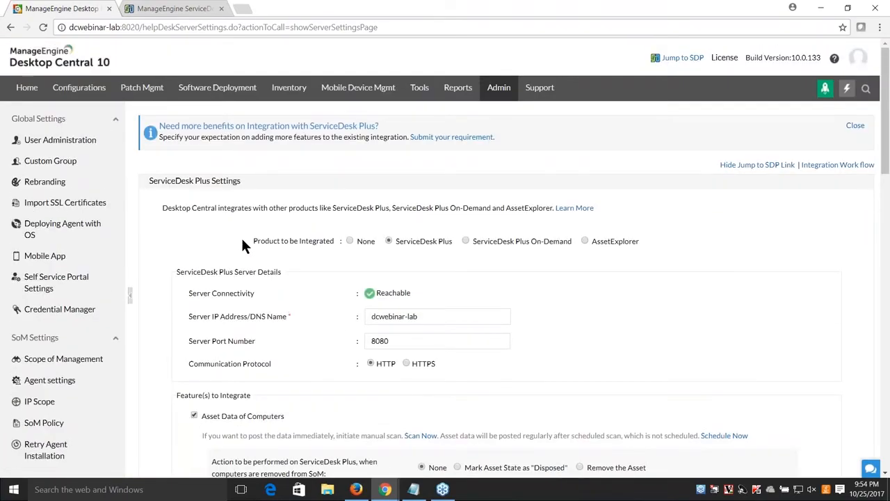
Step: Open the [MEDC]Need a RAM Upgrade request from the Open Requests list in ServiceDesk Plus
click(182, 9)
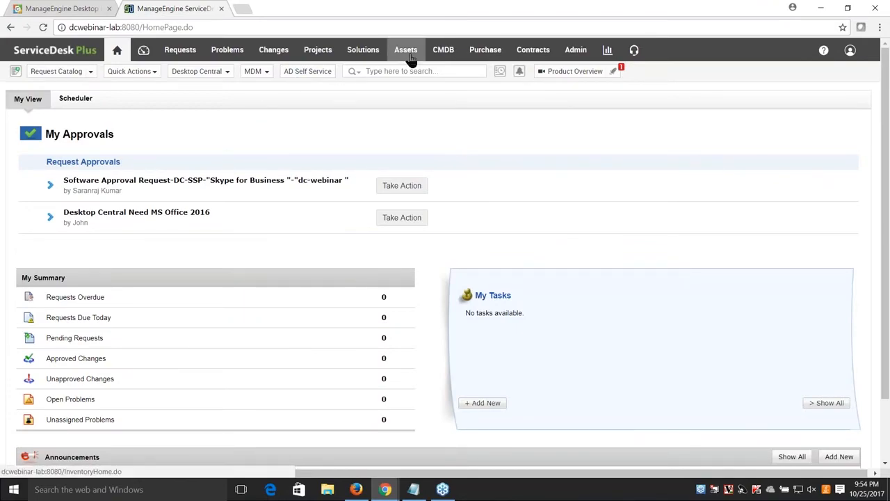
click(180, 49)
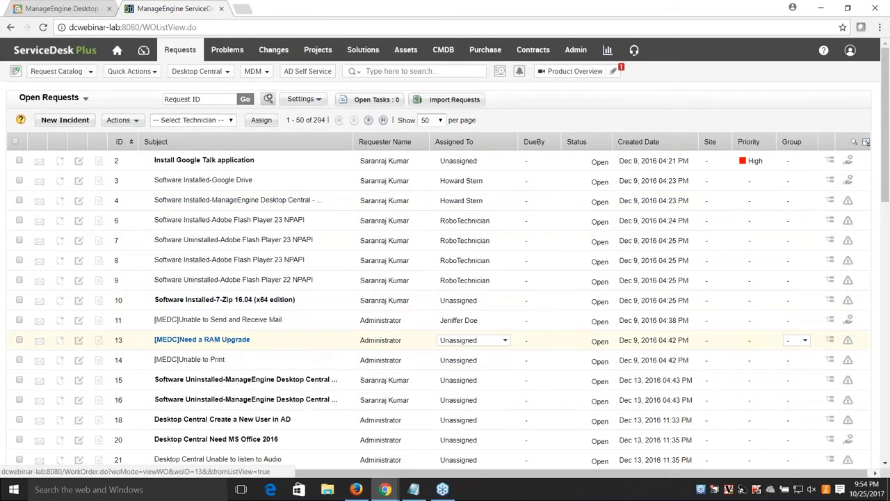
click(167, 341)
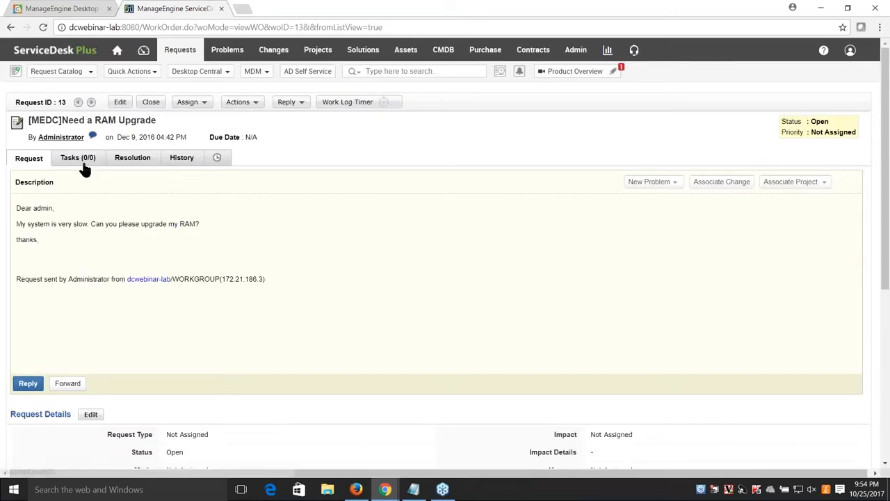
Step: Examine the Work Log Details under the request's tasks and return to the request description
click(80, 160)
drag(89, 273, 22, 272)
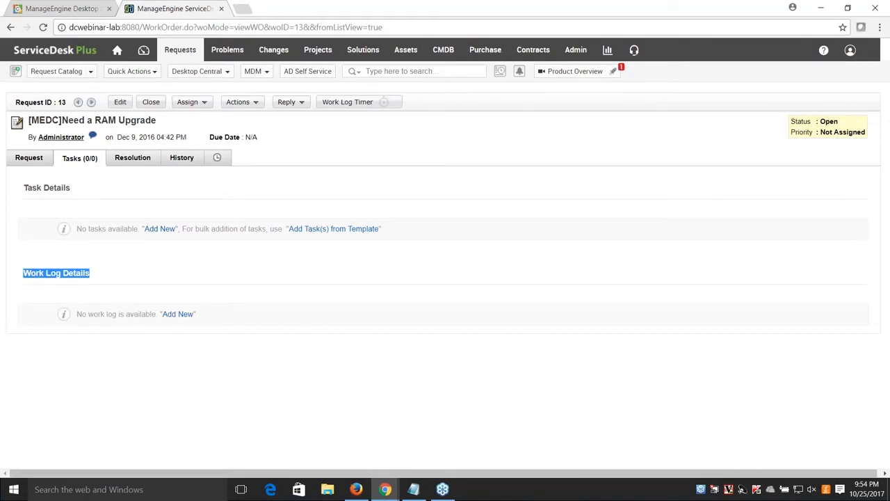
click(29, 161)
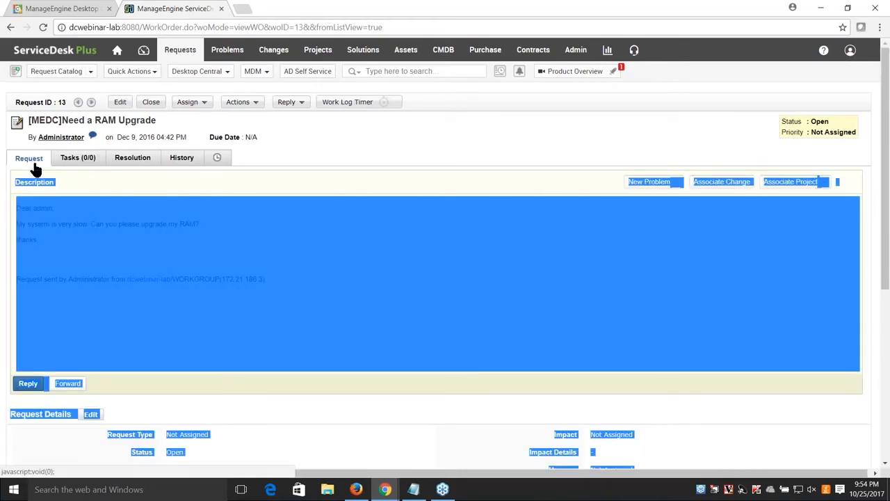
click(302, 139)
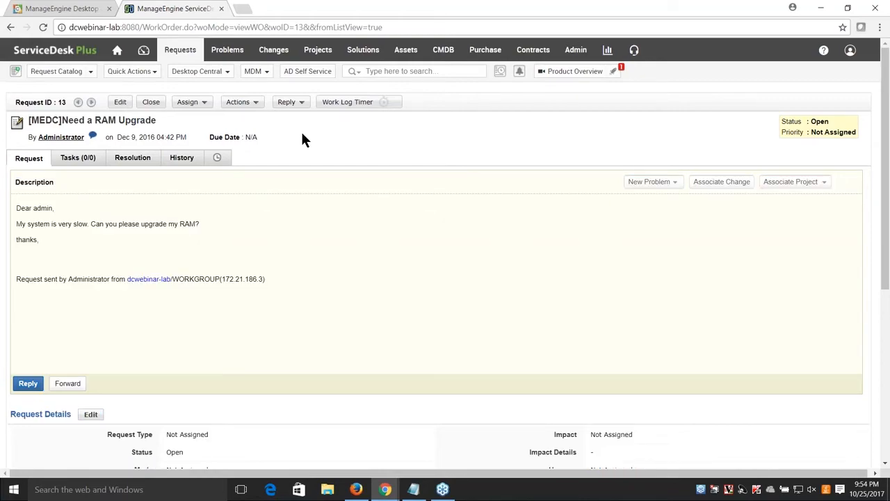
Step: Review the RAM upgrade request's Work Log Details, then examine its Request Details and Requester Details
click(82, 162)
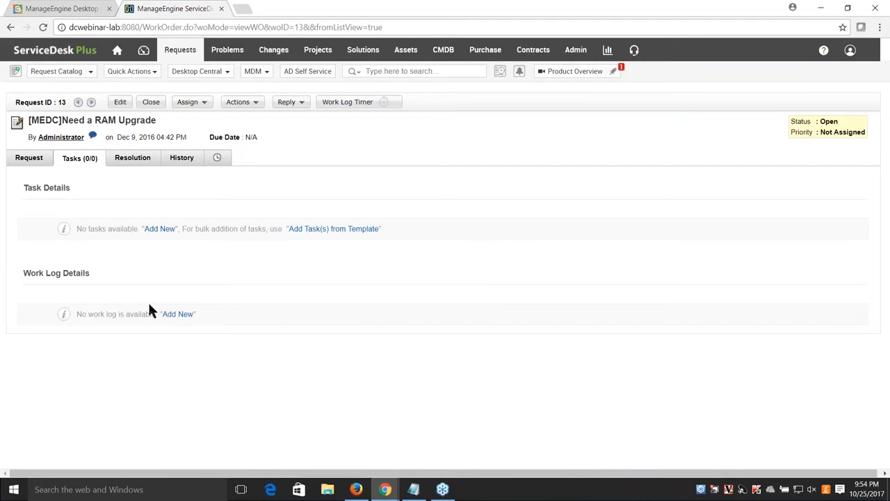
click(26, 160)
scroll(313, 258, down, 5)
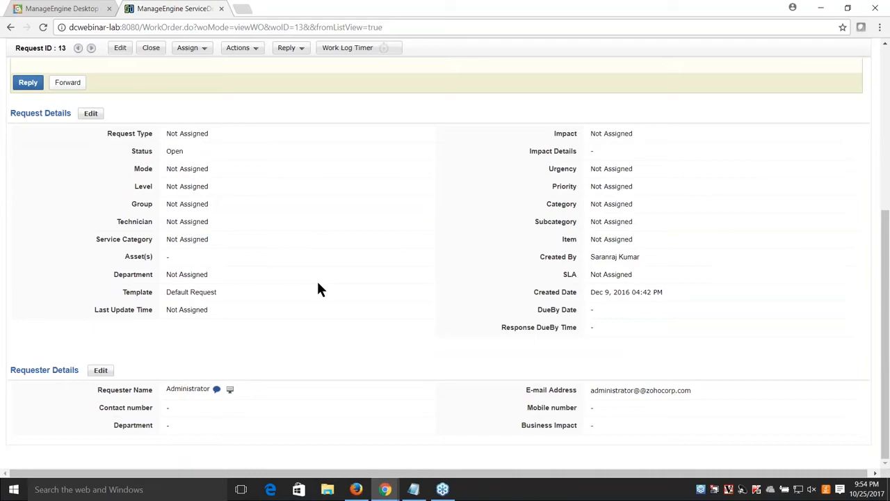
scroll(328, 307, up, 5)
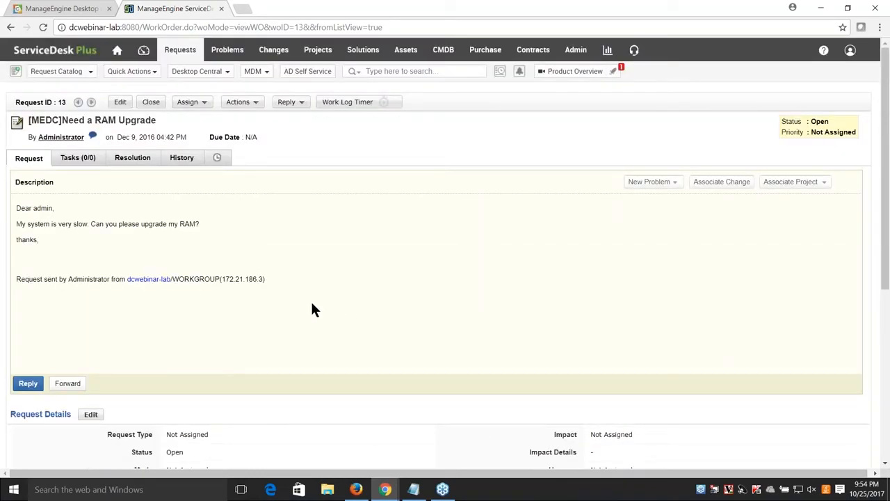
scroll(312, 310, down, 5)
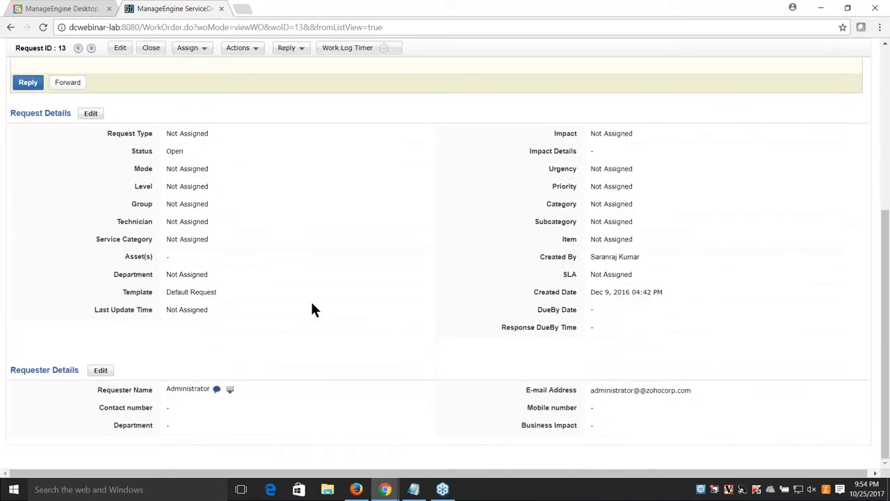
Step: Advance the presentation to the Scenario 2 slide, and open the Remote Control settings among Desktop Central's tools
key(alt+Tab)
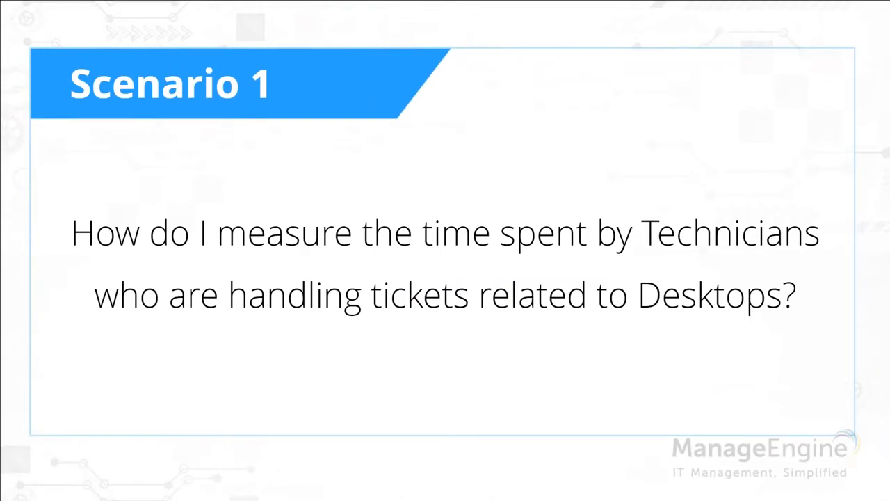
key(Right)
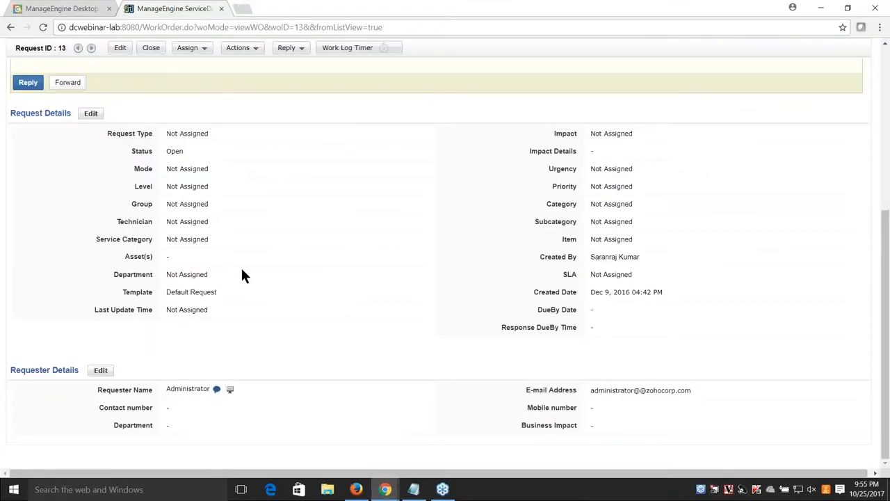
scroll(243, 276, up, 2)
click(74, 10)
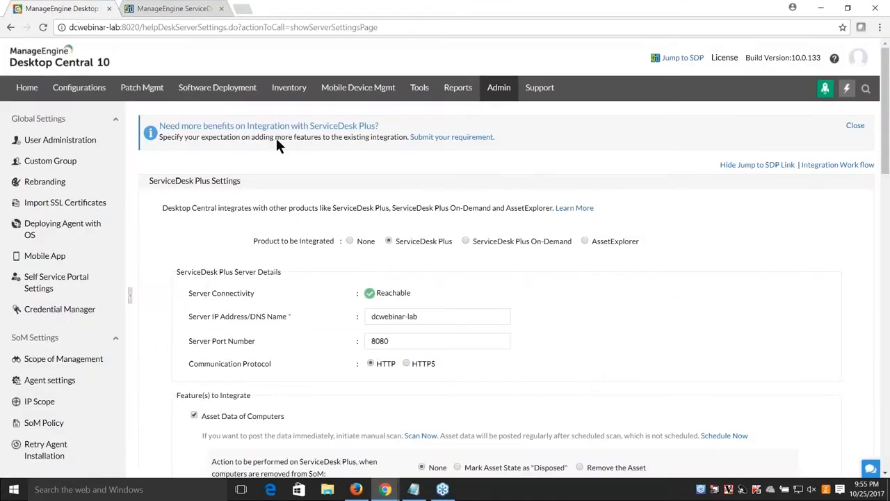
click(426, 146)
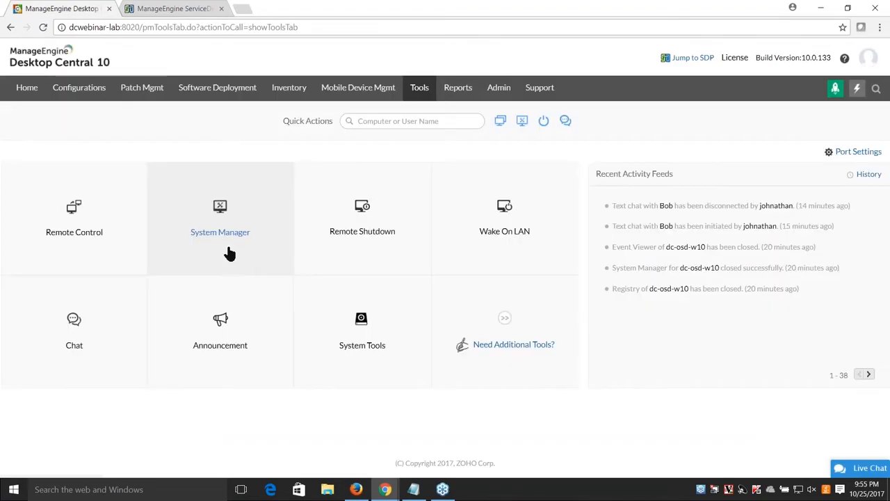
click(89, 239)
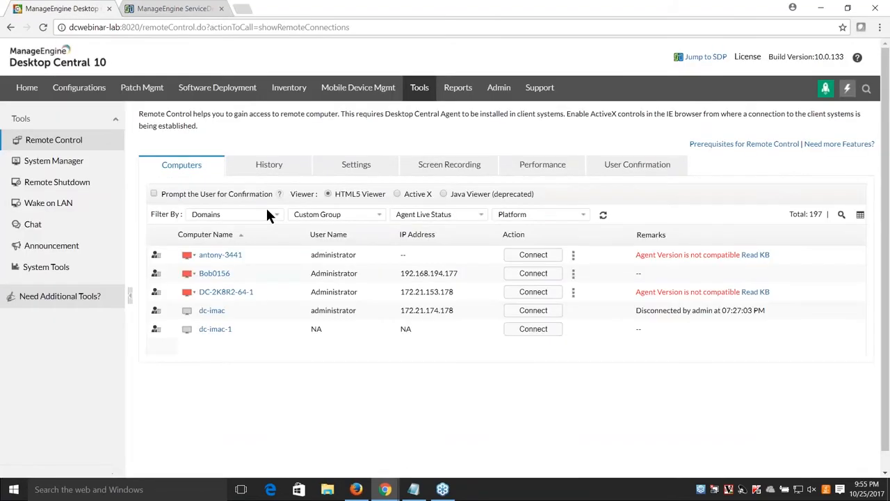
click(356, 165)
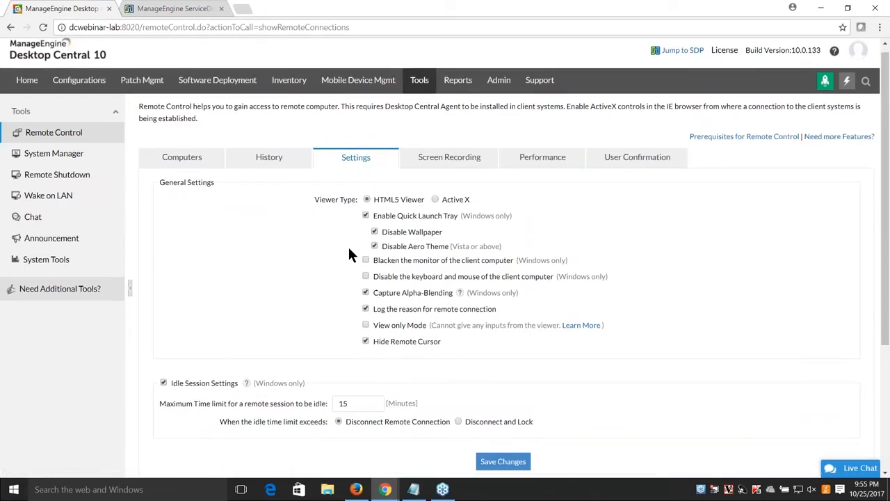
Step: Turn on View only Mode in the Remote Control general settings and highlight the option's name
scroll(334, 312, down, 1)
click(366, 273)
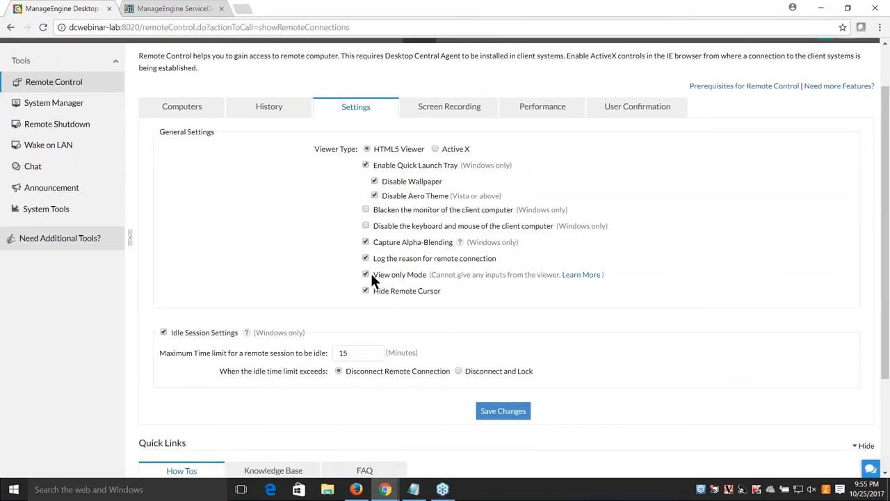
drag(424, 276, 372, 275)
click(878, 47)
key(alt+Tab)
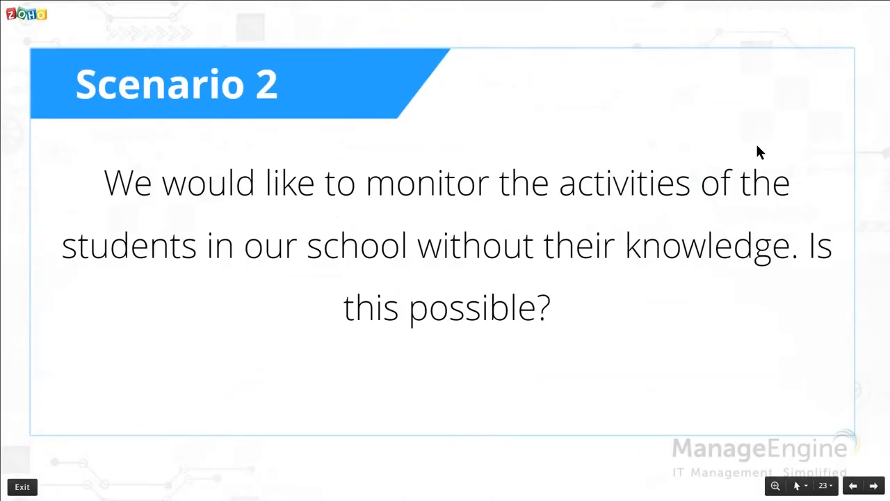
key(Right)
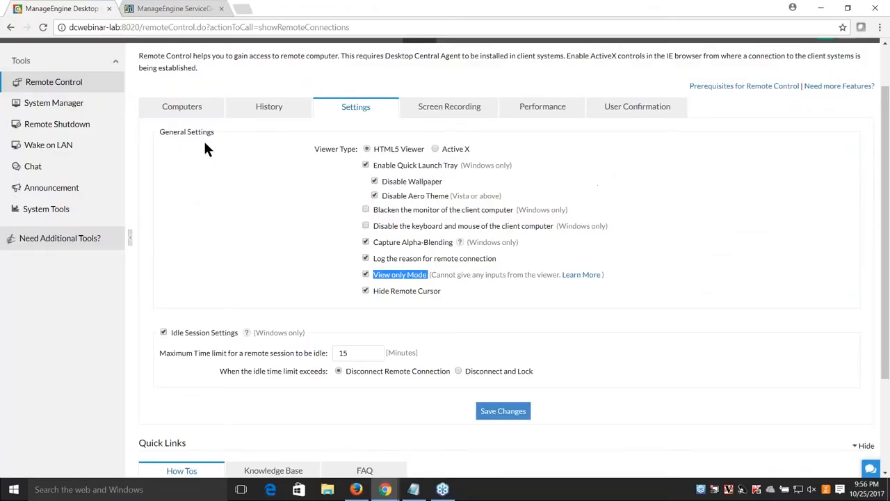
click(194, 116)
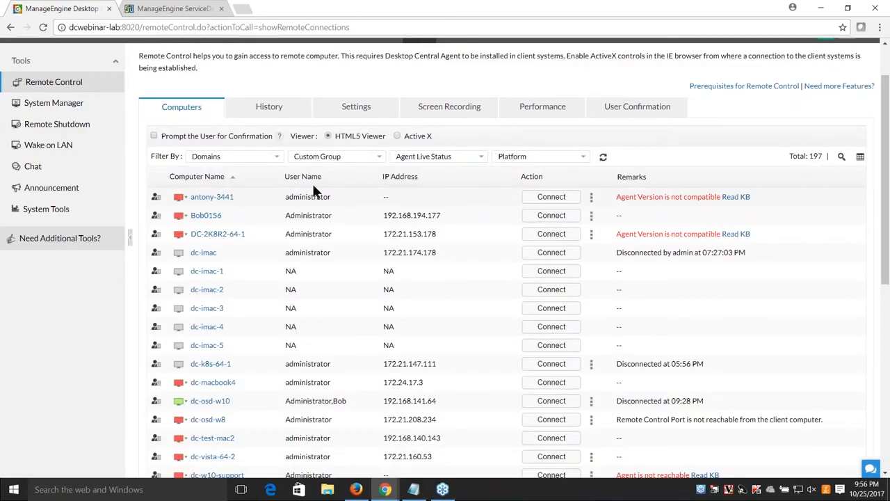
drag(160, 137, 273, 136)
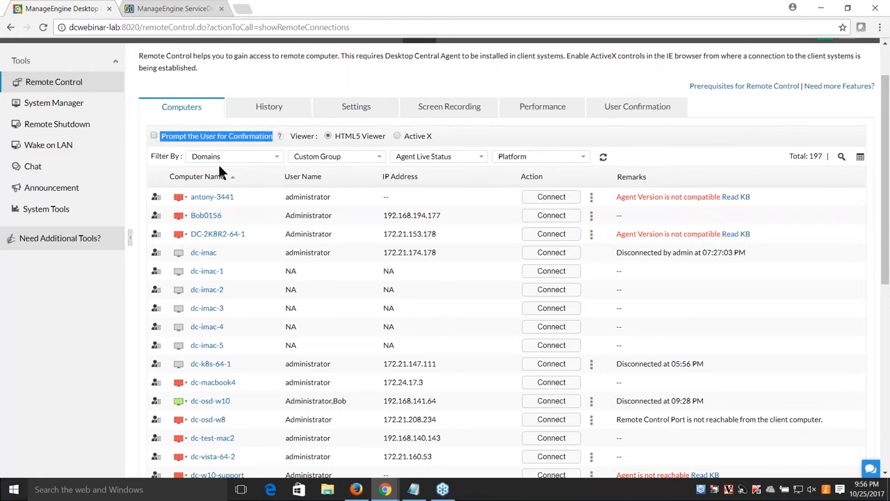
Step: Enable User Confirmation for remote control sessions and highlight the option's name
click(633, 111)
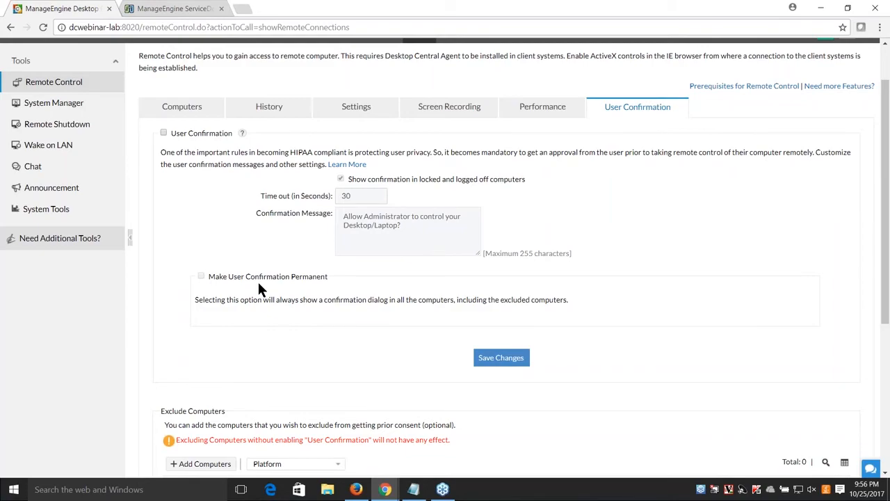
click(164, 134)
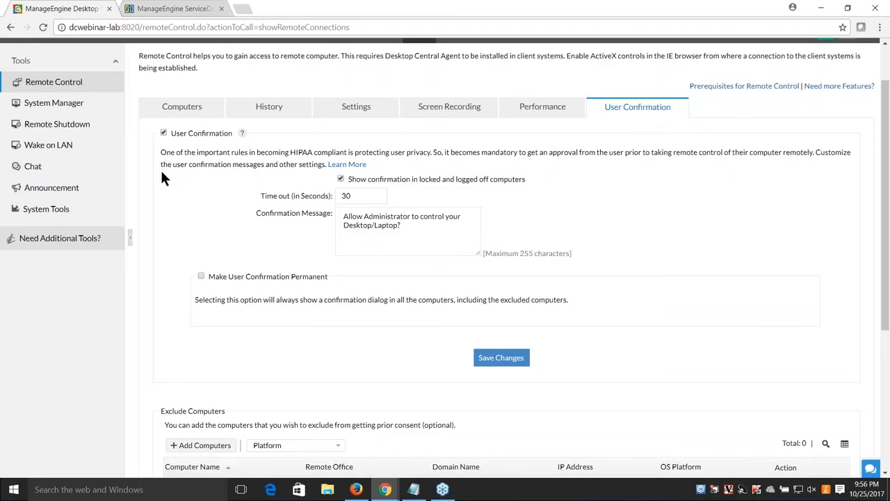
drag(171, 133, 235, 135)
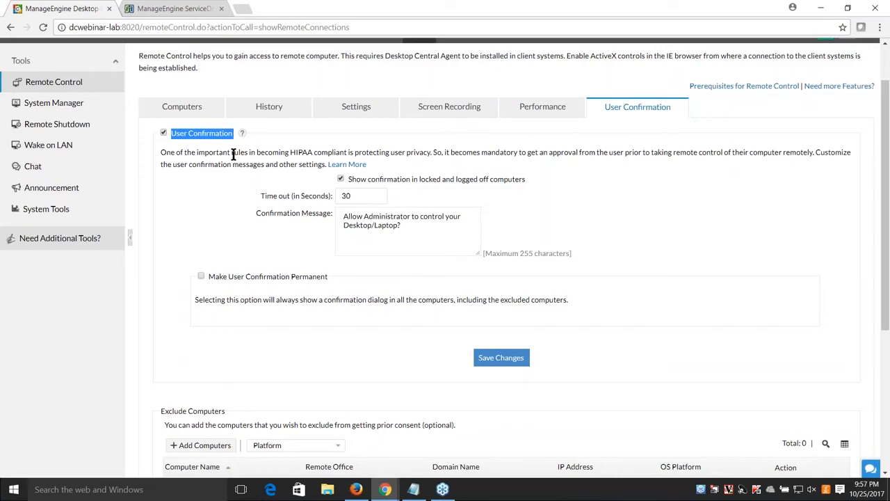
Step: Select Make User Confirmation Permanent, read its warning text, and advance the presentation by one slide
click(201, 277)
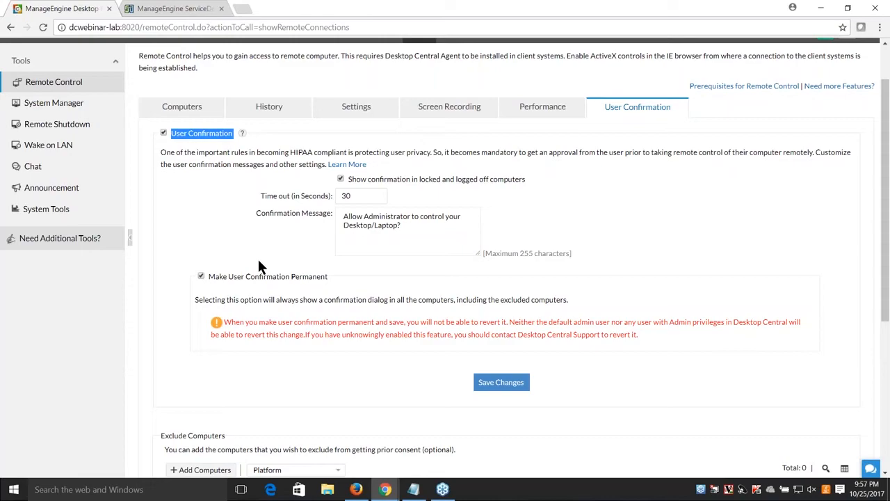
drag(215, 277, 324, 277)
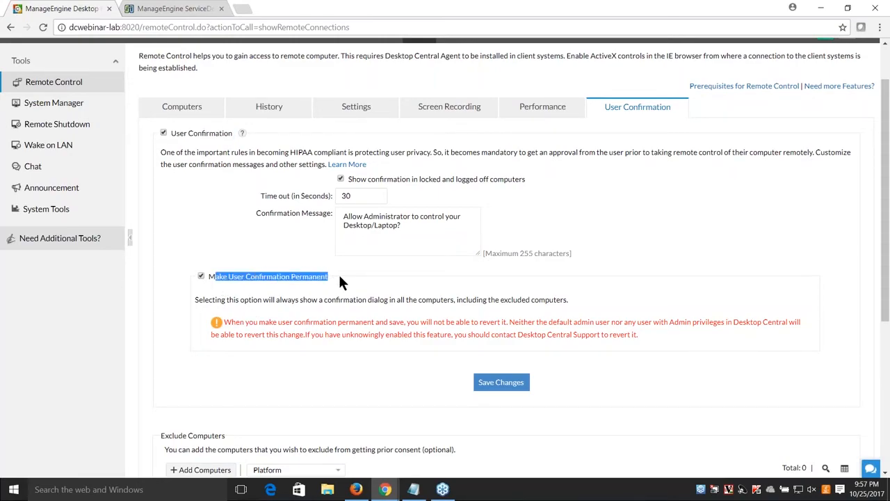
click(340, 277)
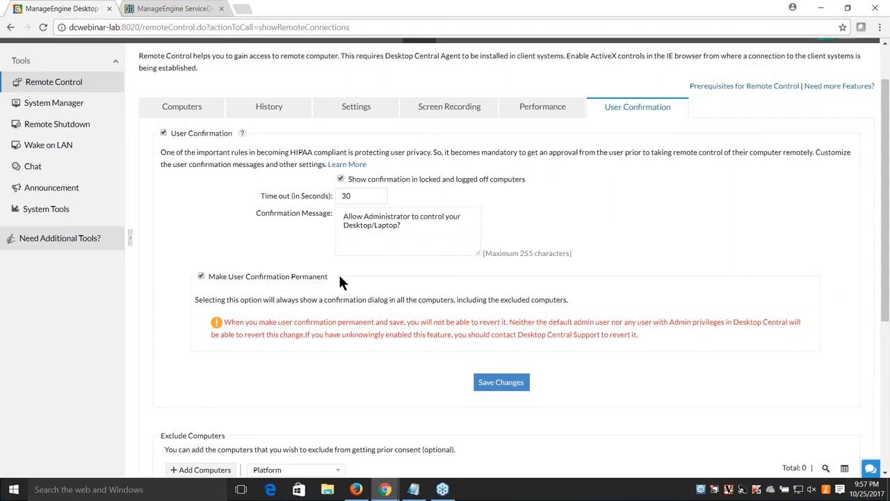
drag(232, 324, 648, 340)
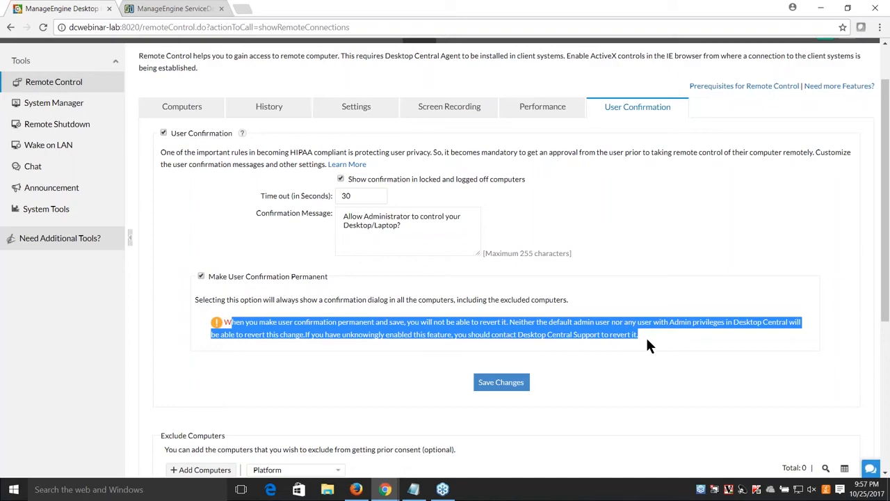
click(647, 341)
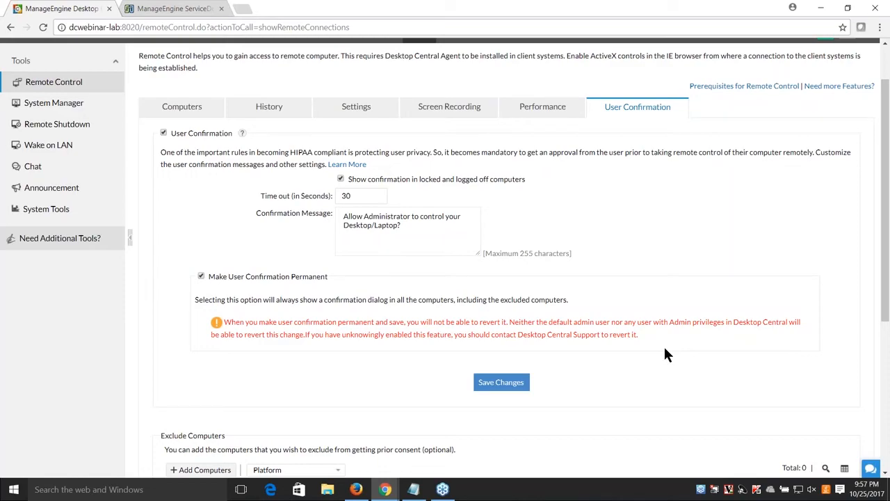
key(alt+Tab)
key(Right)
Step: Enable Screen Recording for remote connections in the Remote Control tool
click(441, 112)
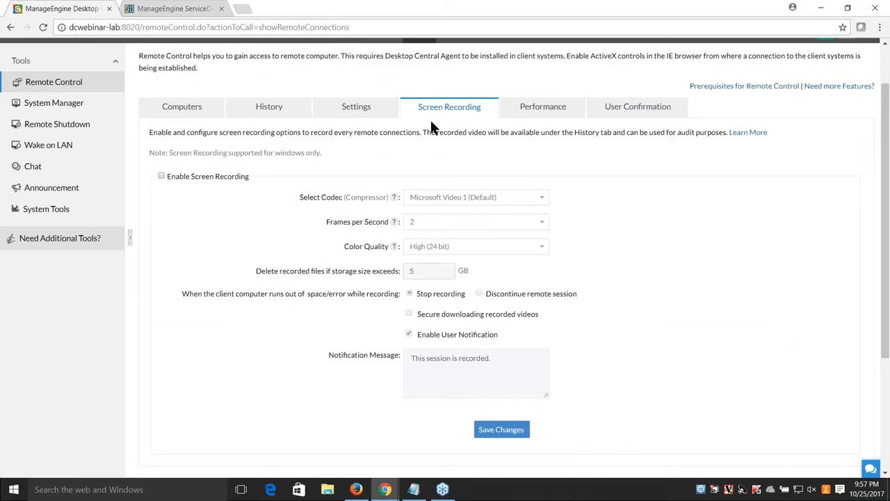
scroll(464, 158, up, 1)
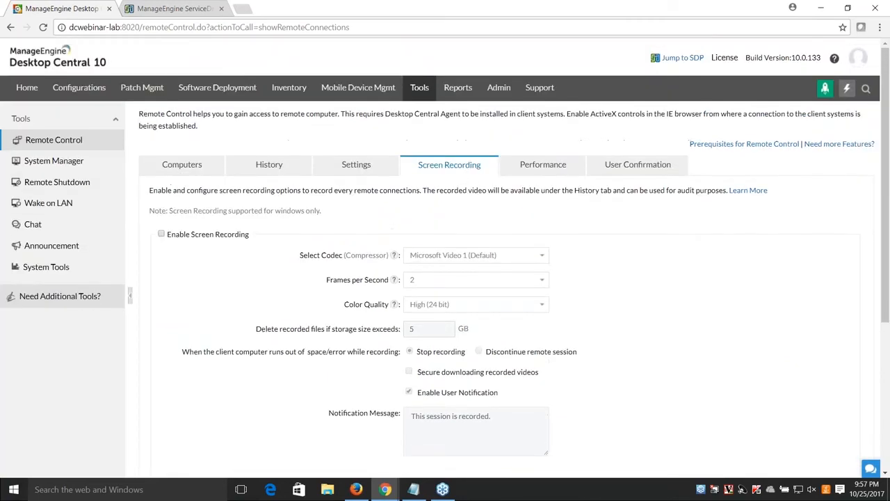
click(159, 234)
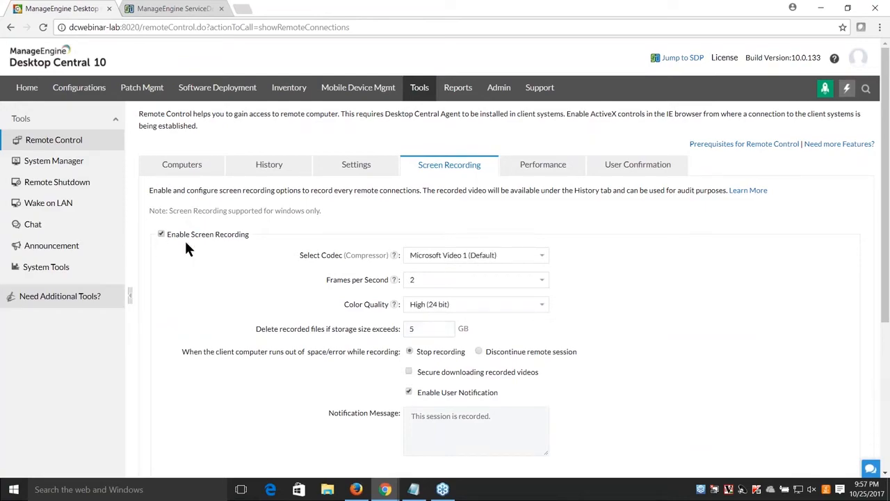
scroll(228, 251, down, 1)
scroll(261, 265, up, 1)
scroll(261, 266, down, 1)
Step: Set the recording codec to Cinepak Codec by Radius and review the Frames per Second and Color Quality choices
click(432, 200)
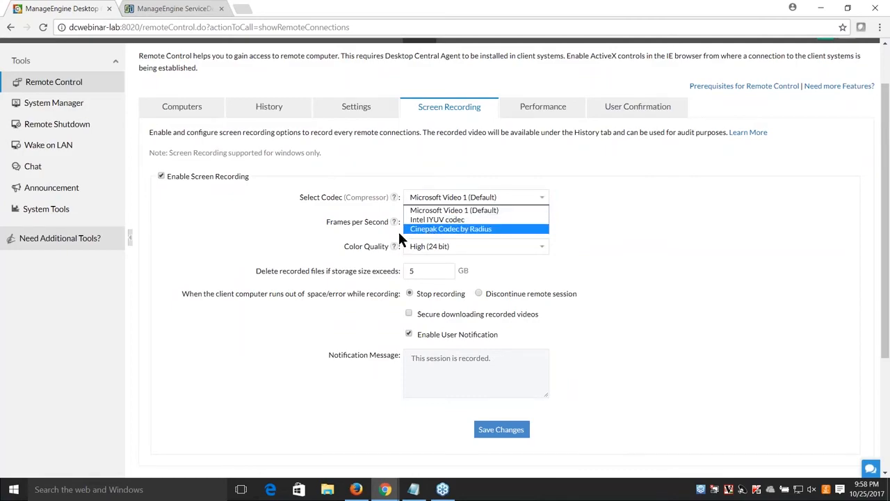
click(409, 229)
click(427, 221)
click(351, 264)
click(419, 248)
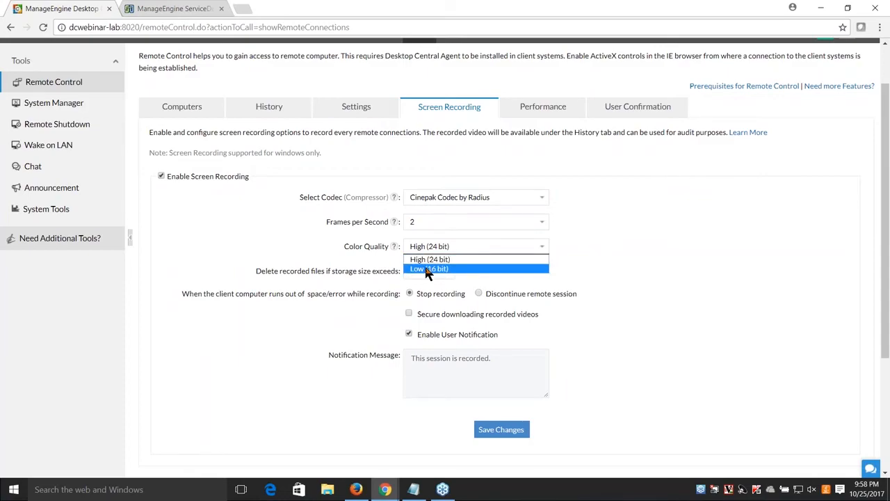
click(338, 270)
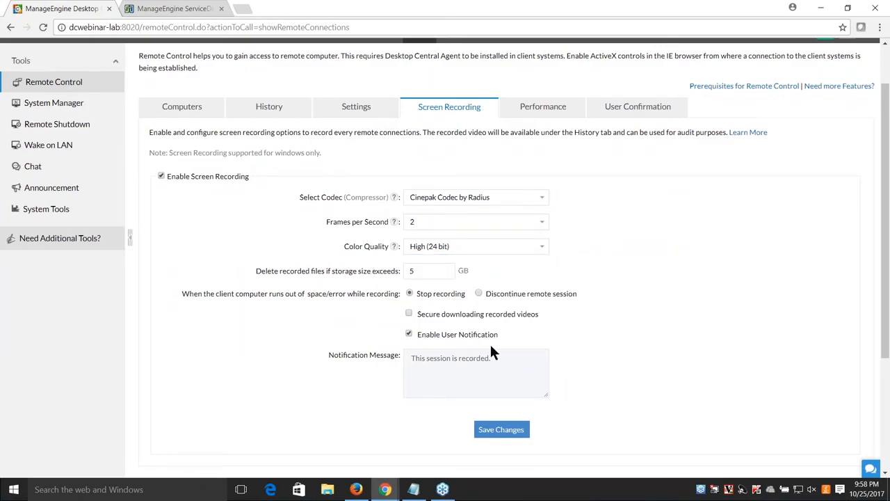
Step: Highlight Enable User Notification, check the remote session history for downloadable videos, and return to the Screen Recording settings
drag(498, 334, 417, 335)
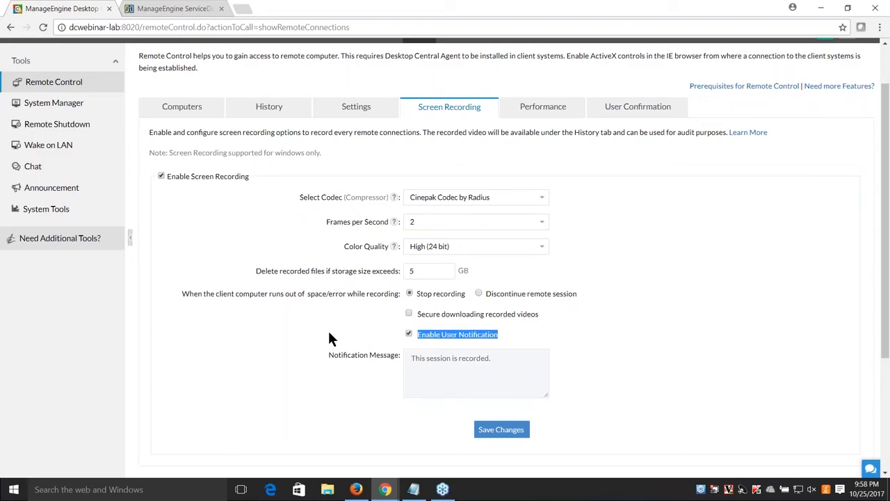
click(270, 111)
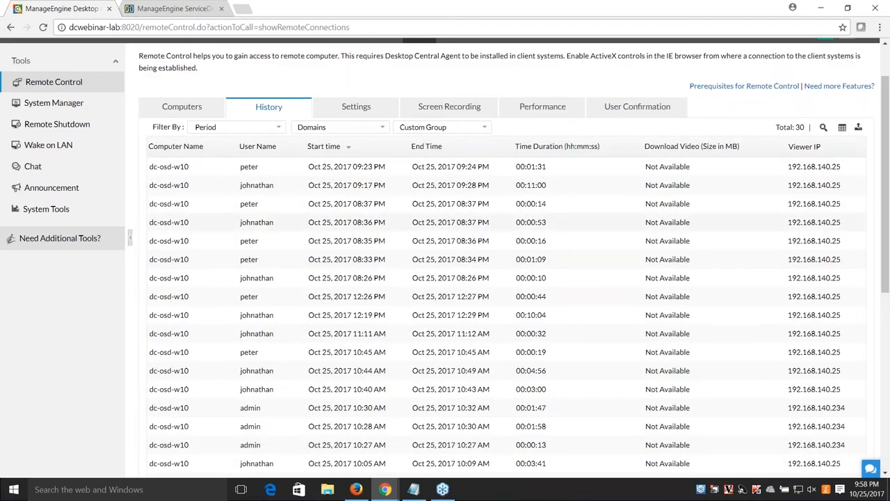
click(463, 114)
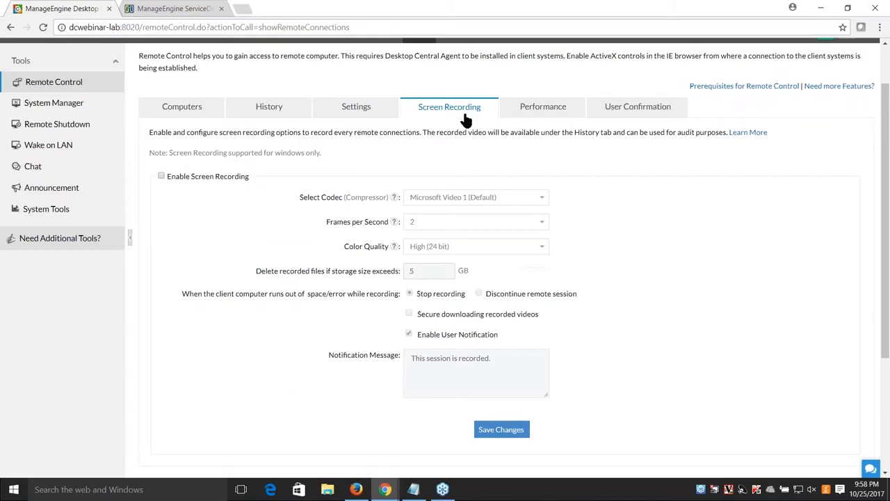
Step: Advance the presentation by one slide, and open Remote Control's performance settings listed by remote office
key(alt+Tab)
key(Right)
click(539, 117)
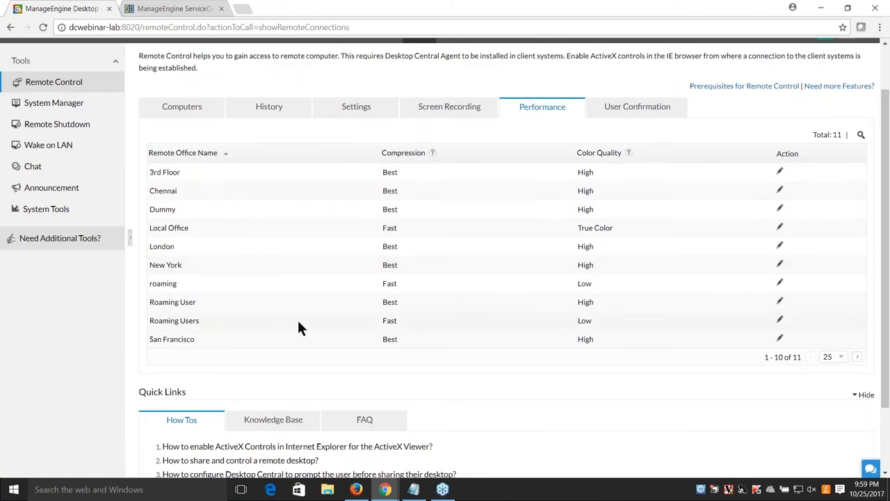
Step: Set the Roaming User office's compression to Fast and its color quality to Medium (8 bit)
click(780, 303)
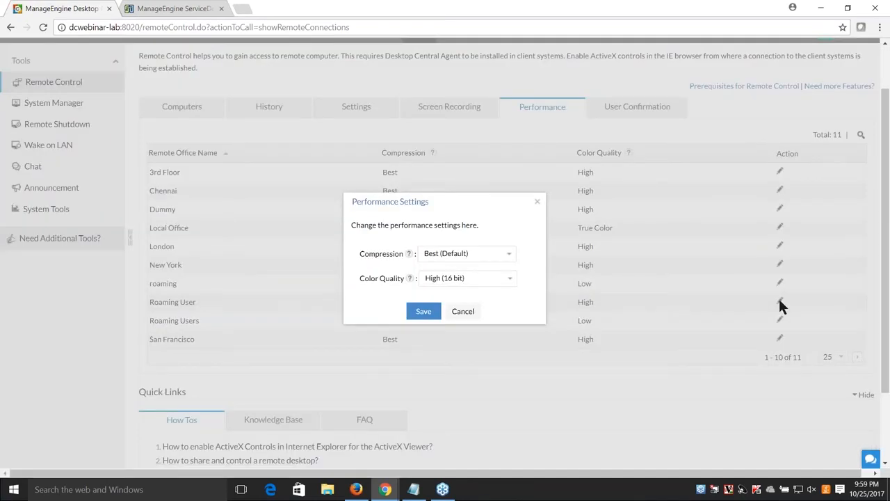
drag(379, 256, 455, 252)
click(457, 253)
click(435, 276)
click(446, 281)
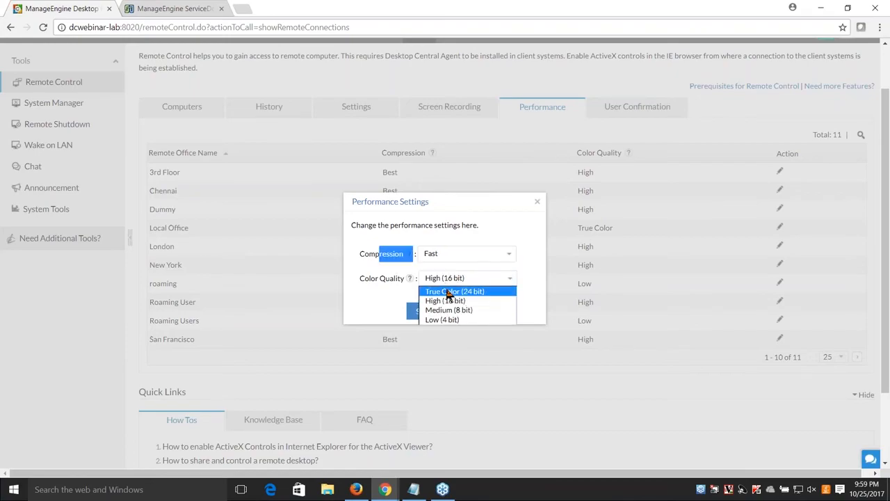
click(446, 312)
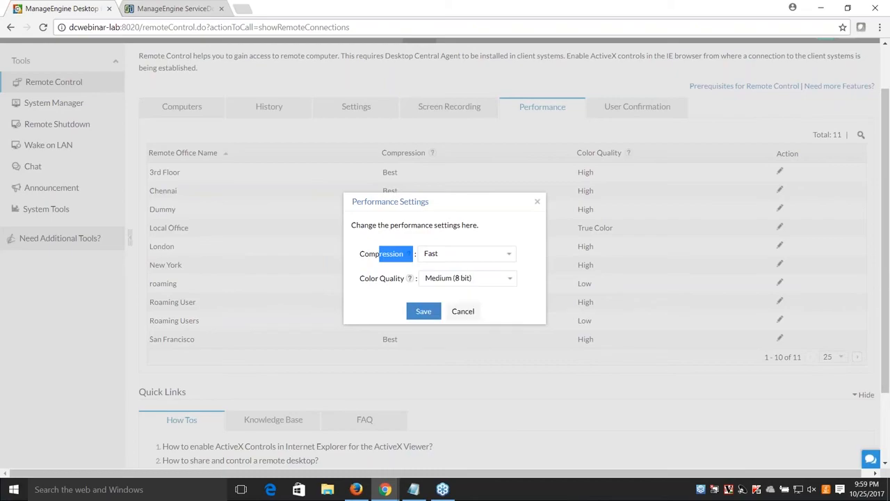